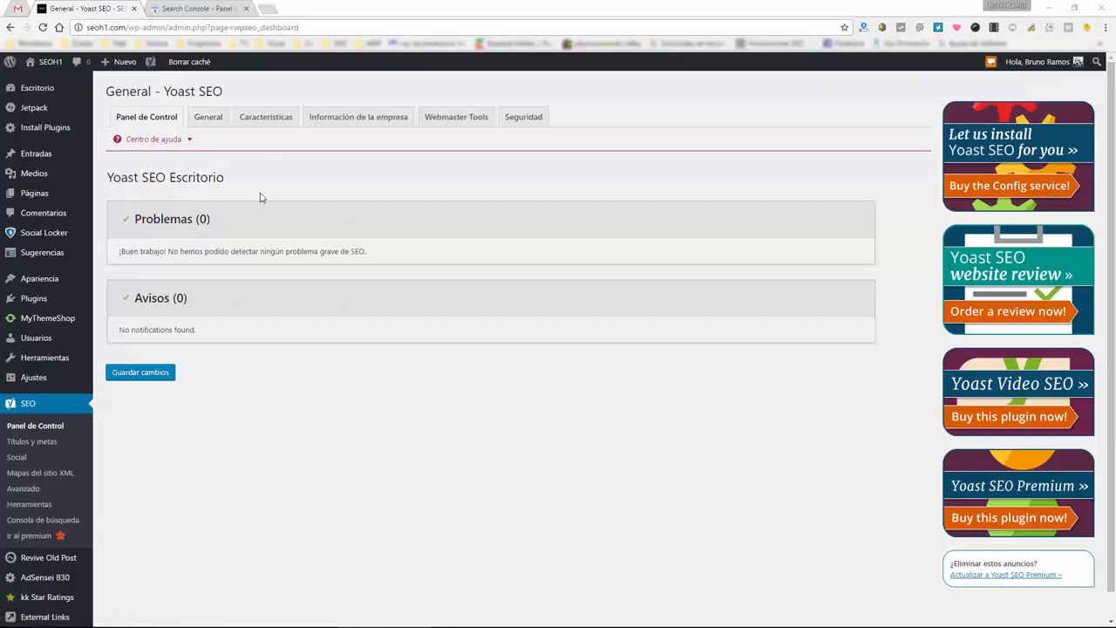
Review the general Yoast SEO settings: problems and notices, Características, Información de la empresa, Webmaster Tools and Seguridad.
left_click_drag(251, 230, 117, 219)
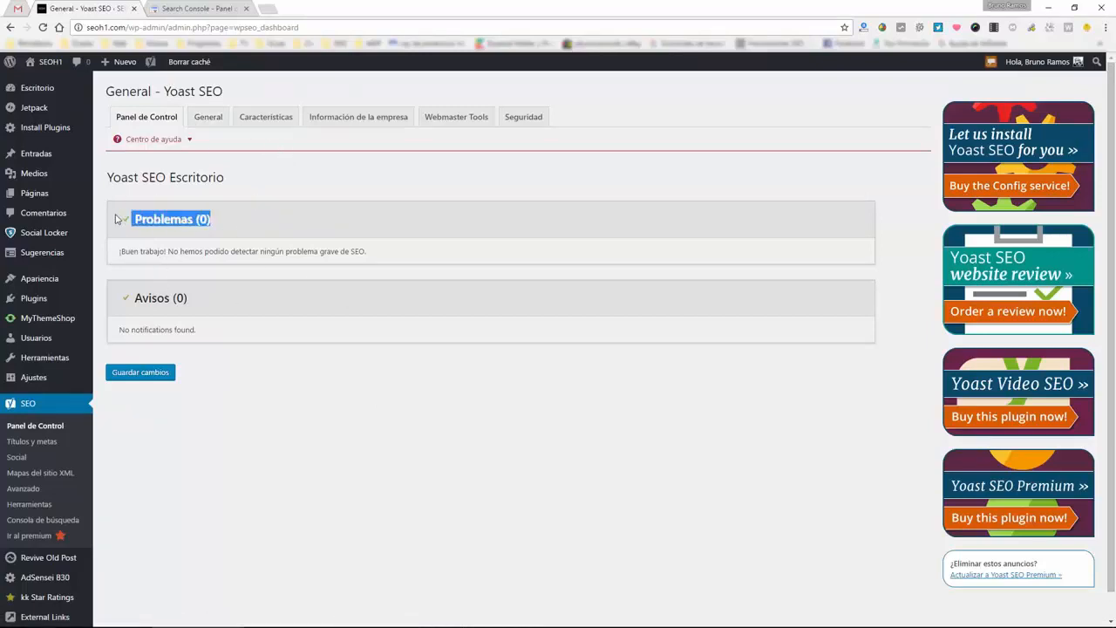
left_click(319, 423)
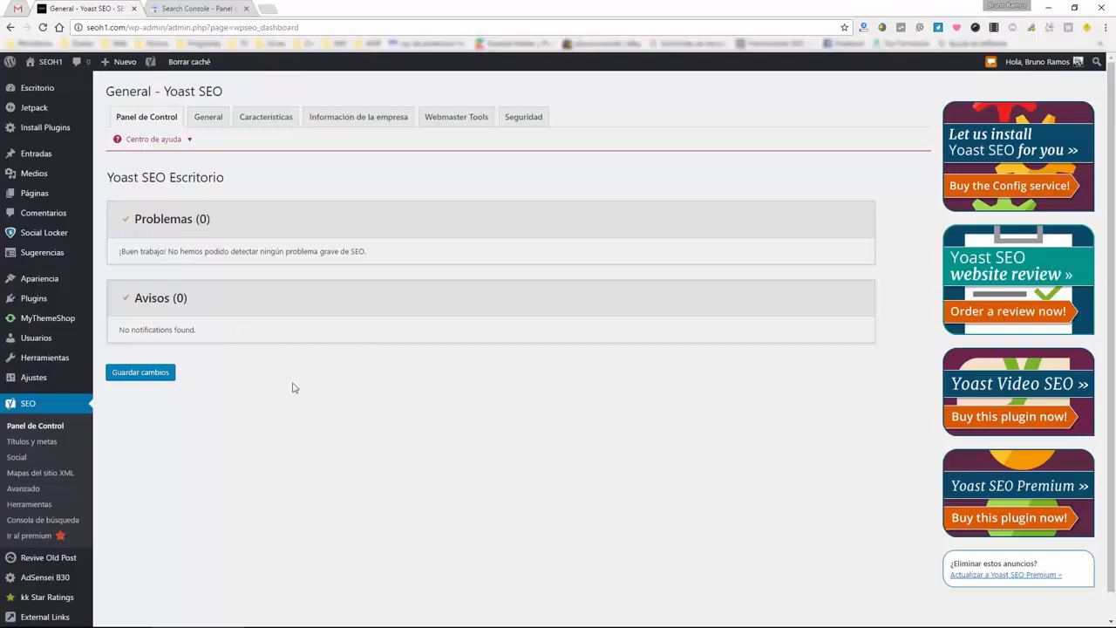
left_click(261, 118)
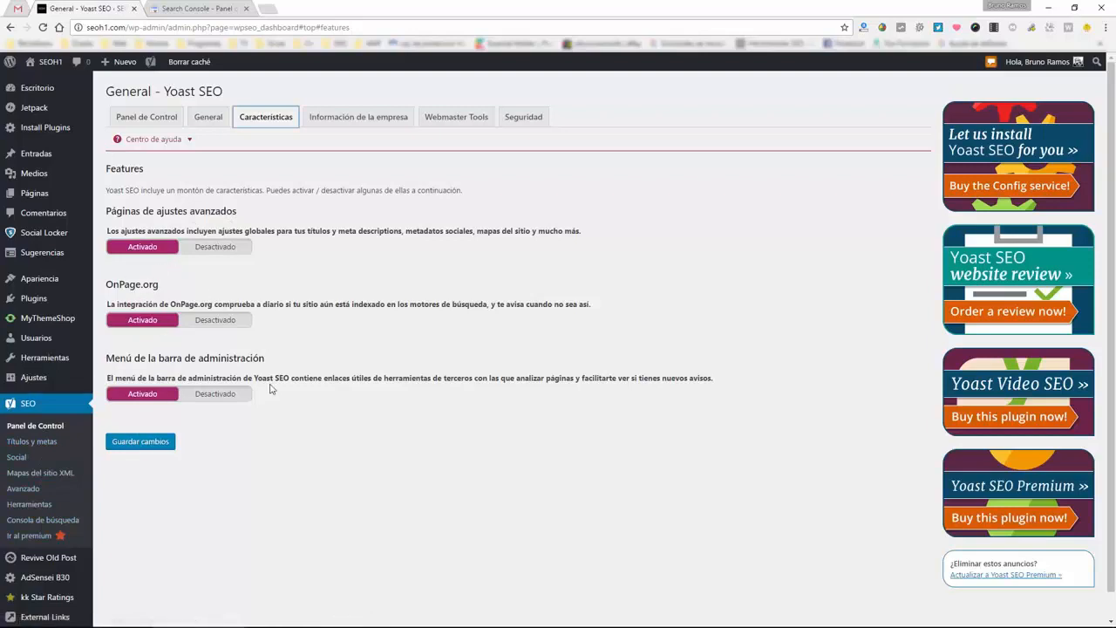
left_click(171, 122)
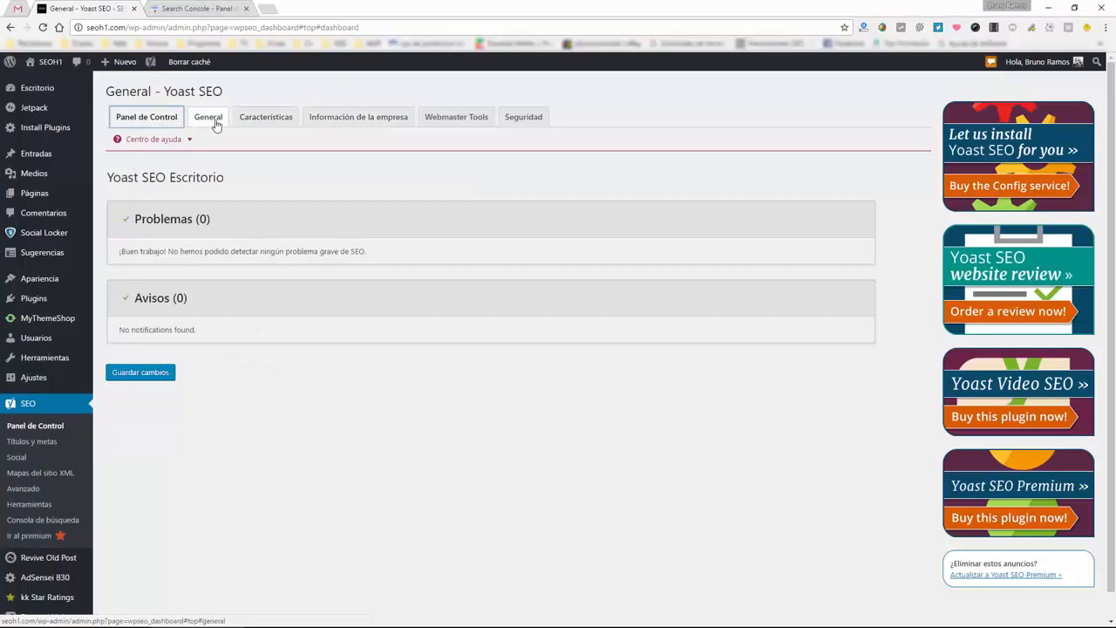
left_click(214, 122)
left_click(265, 125)
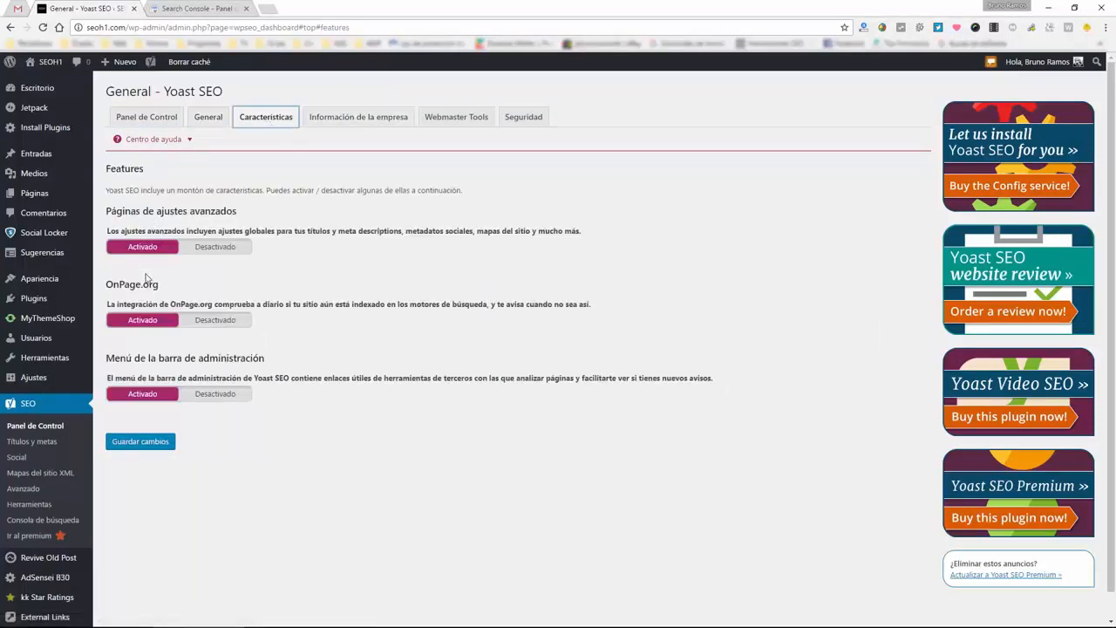
left_click(377, 126)
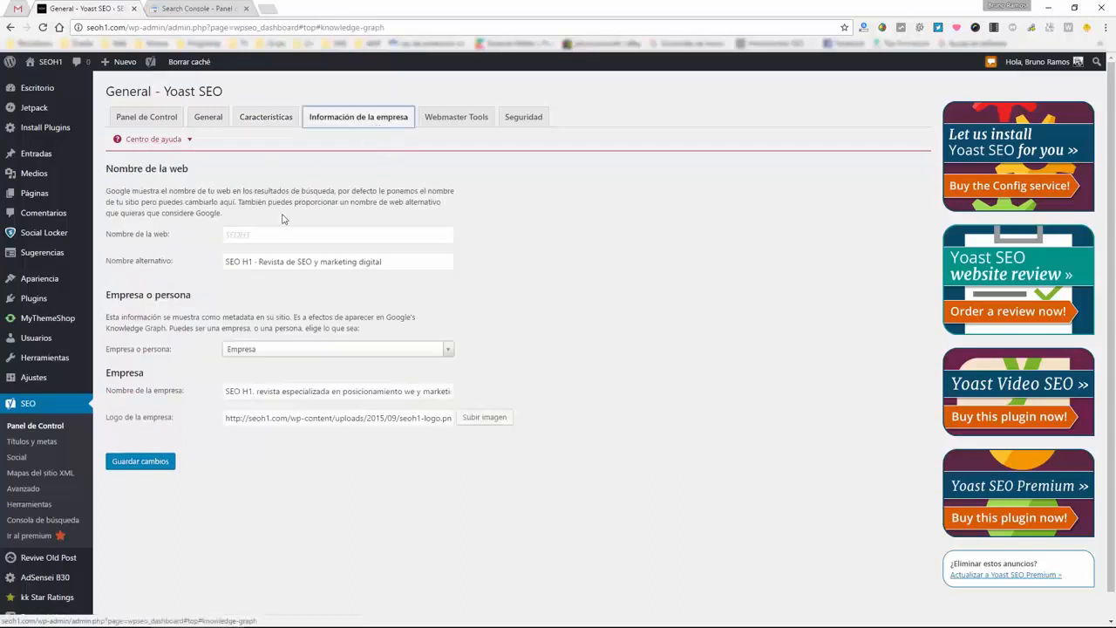
left_click(464, 118)
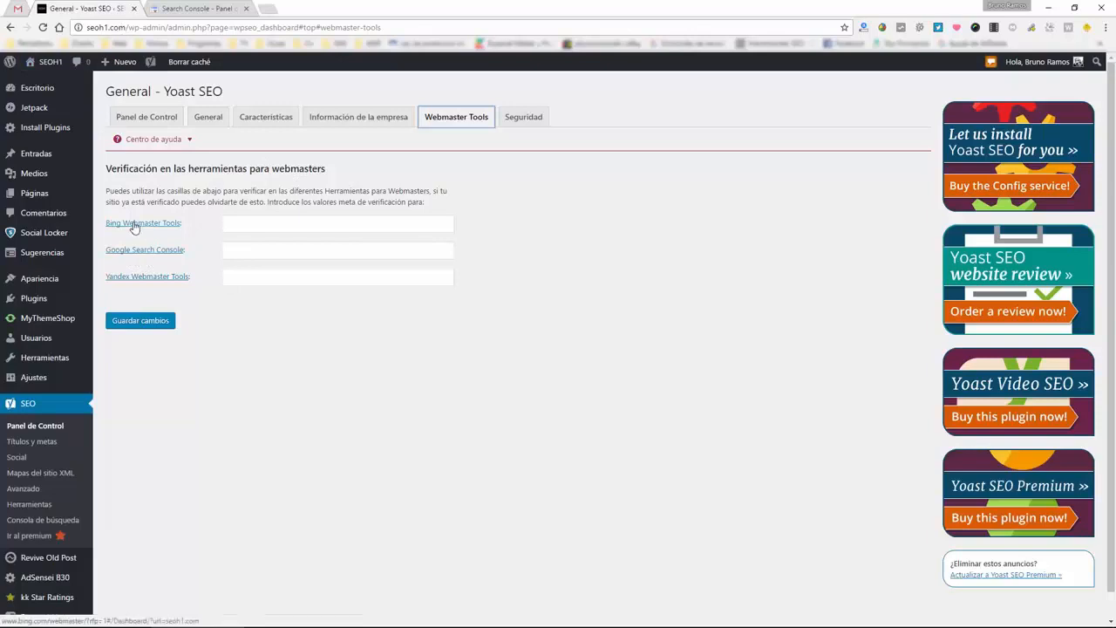
left_click(515, 121)
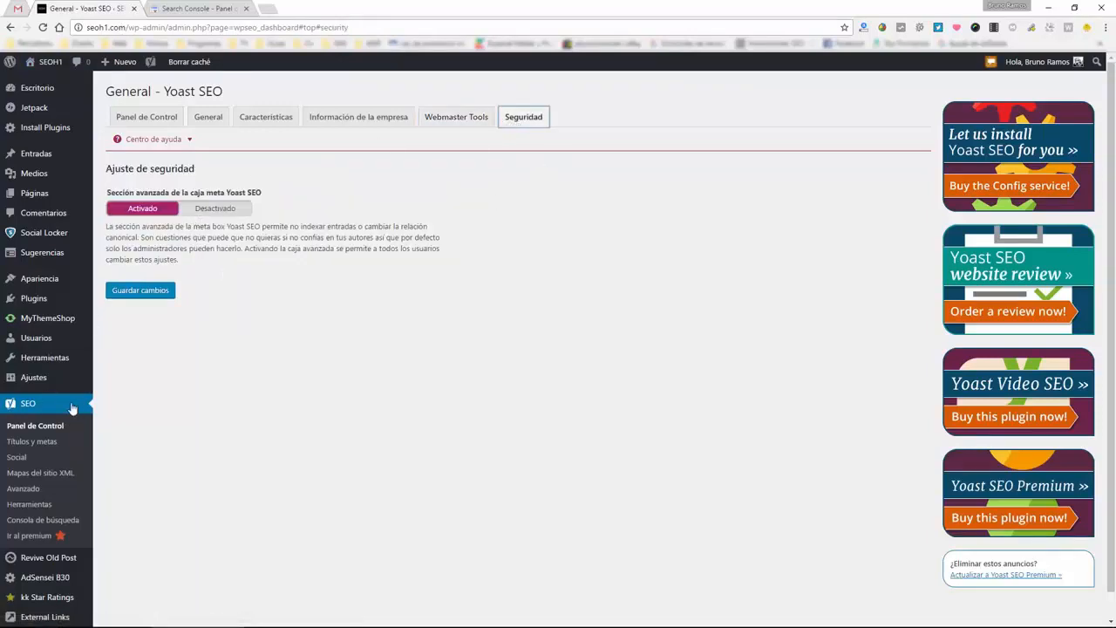
Open the Títulos y metas settings and review the title separator options and the Portada title, meta description and keywords templates.
left_click(48, 442)
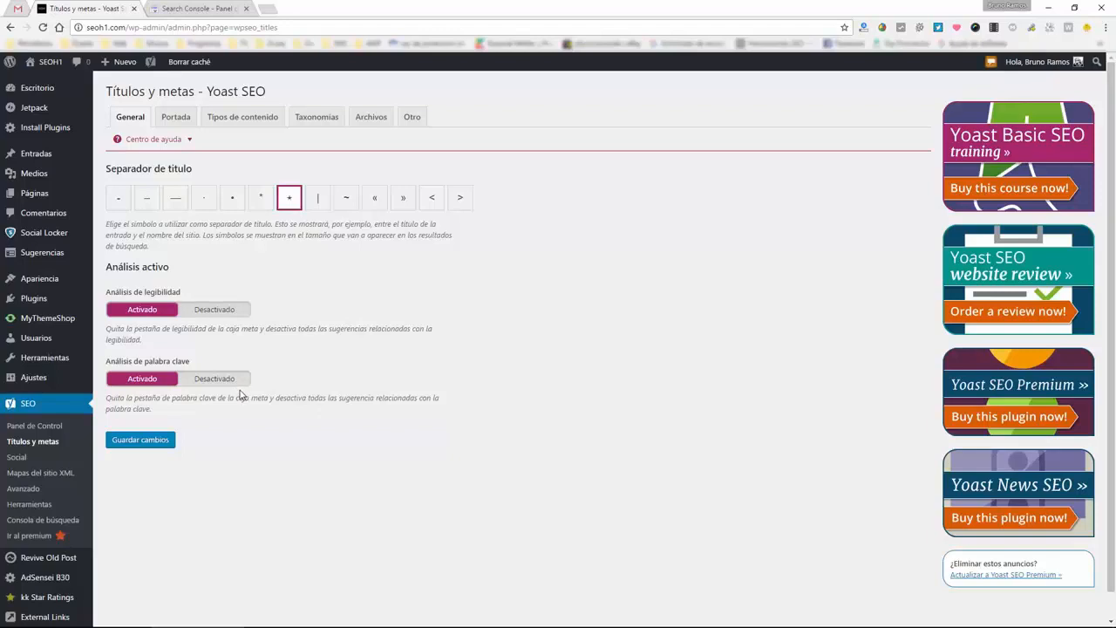
left_click(177, 121)
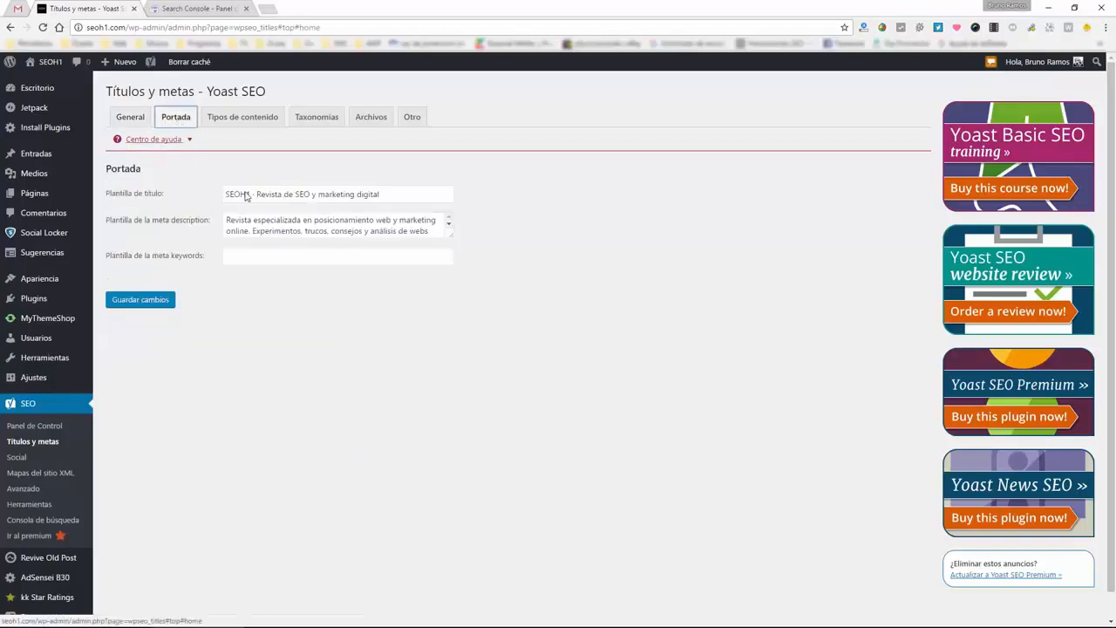
left_click(273, 220)
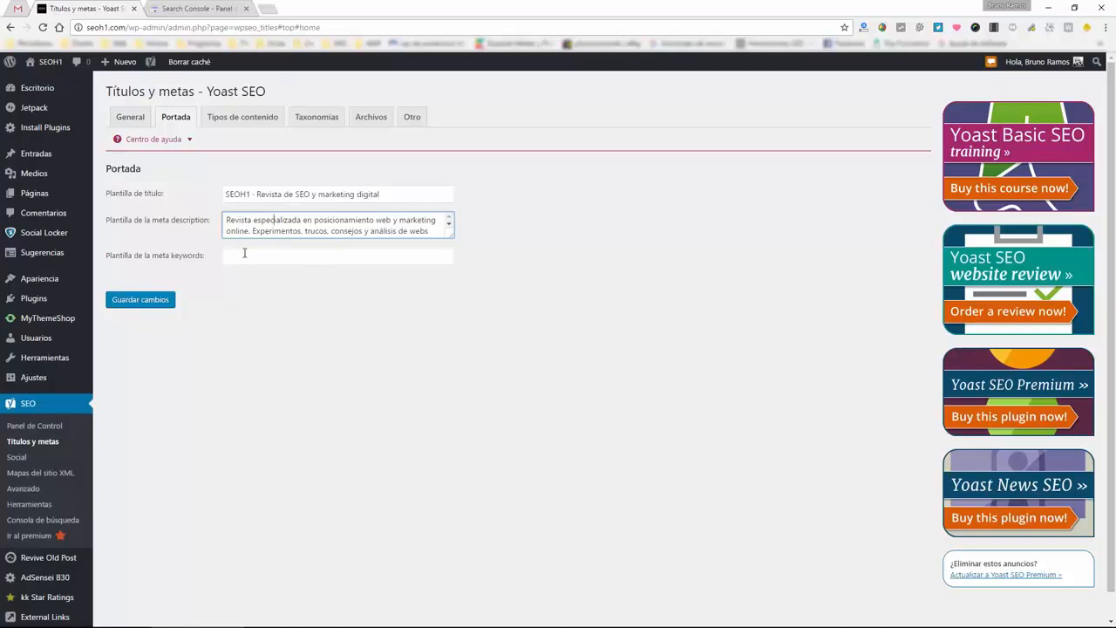
left_click(261, 258)
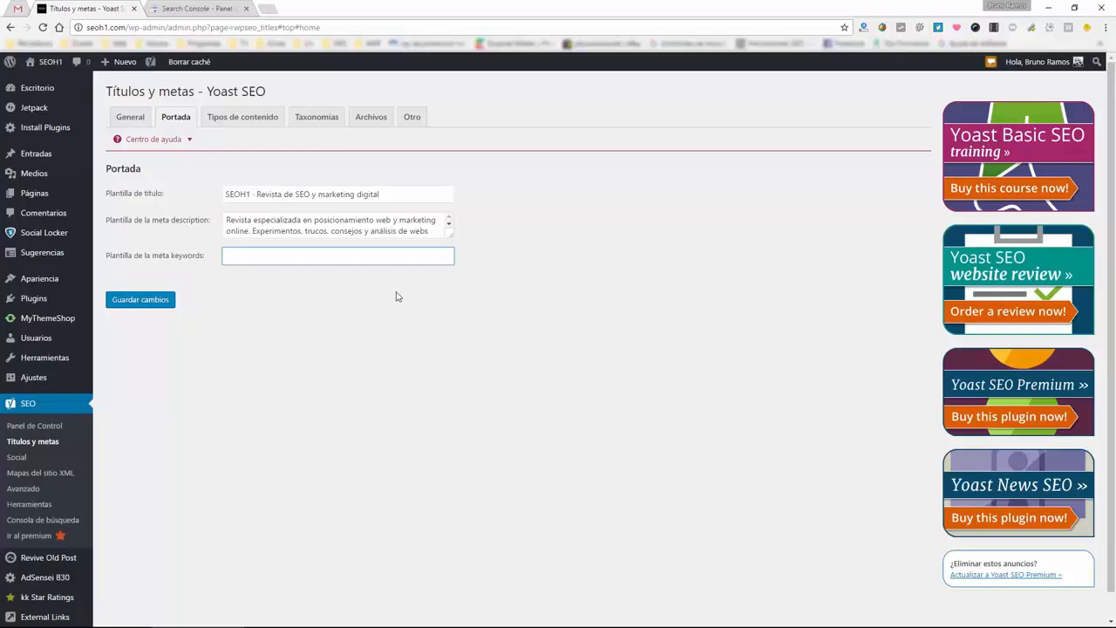
Examine the Tipos de contenido settings for Entradas and Páginas, including title templates, meta robots, snippet date and Yoast meta box.
left_click(230, 122)
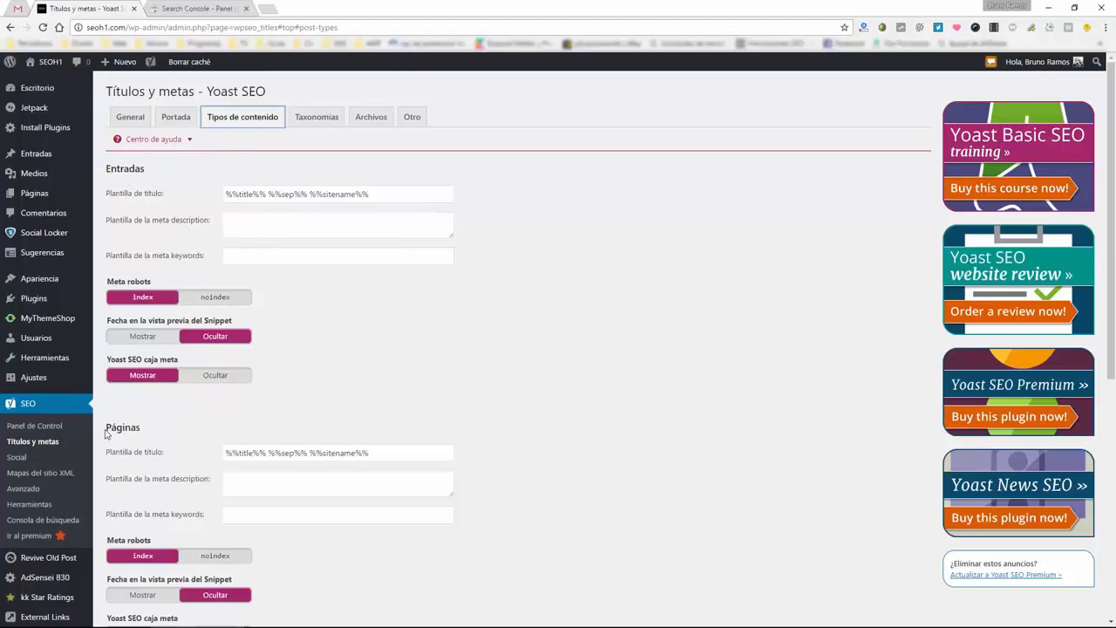
scroll(209, 426, "down", 3)
scroll(188, 454, "up", 3)
left_click_drag(105, 169, 165, 173)
double_click(119, 427)
scroll(119, 428, "down", 1)
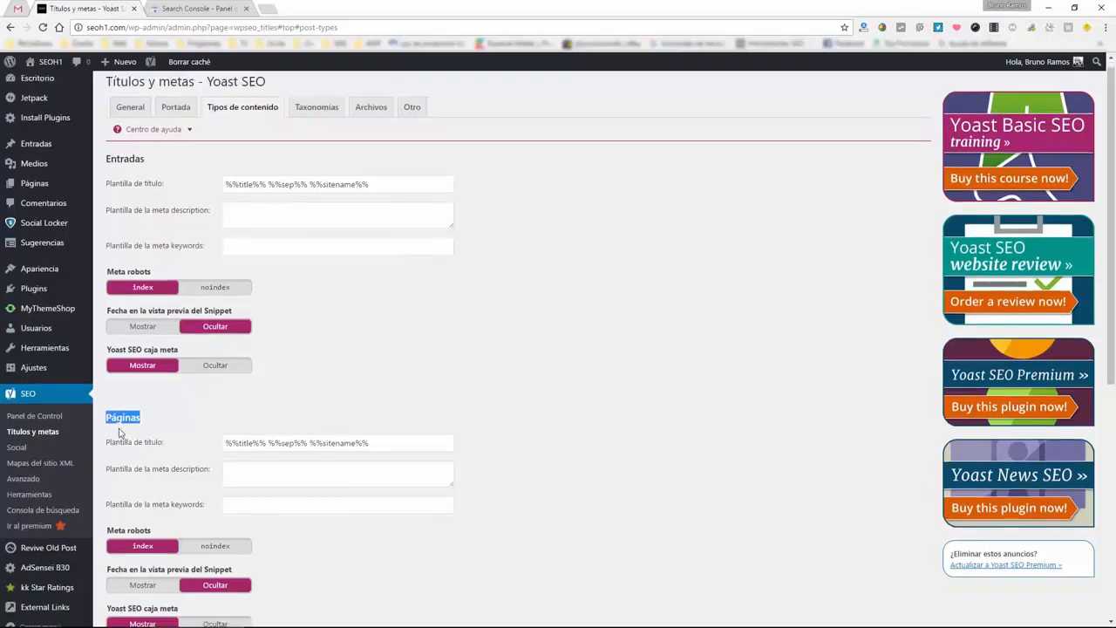
scroll(148, 436, "down", 2)
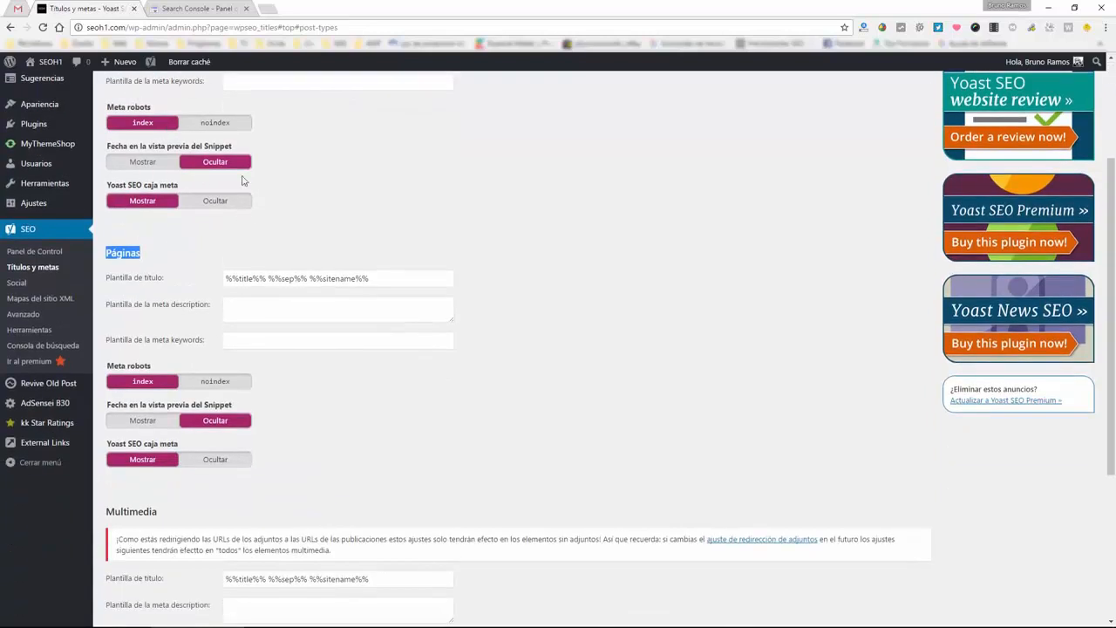
scroll(213, 174, "up", 2)
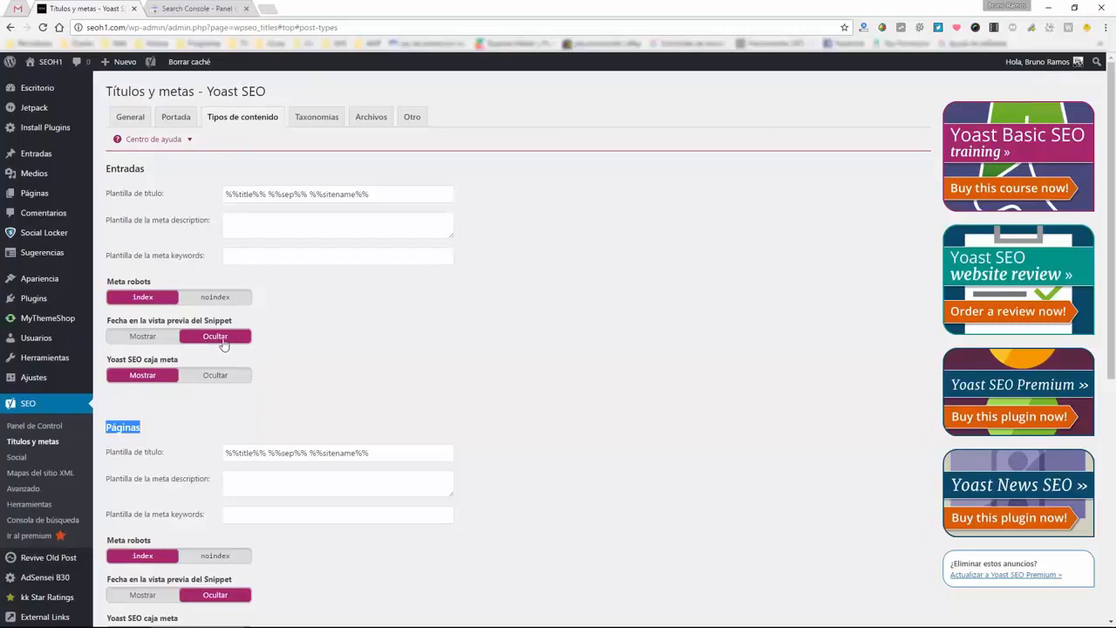
left_click(295, 316)
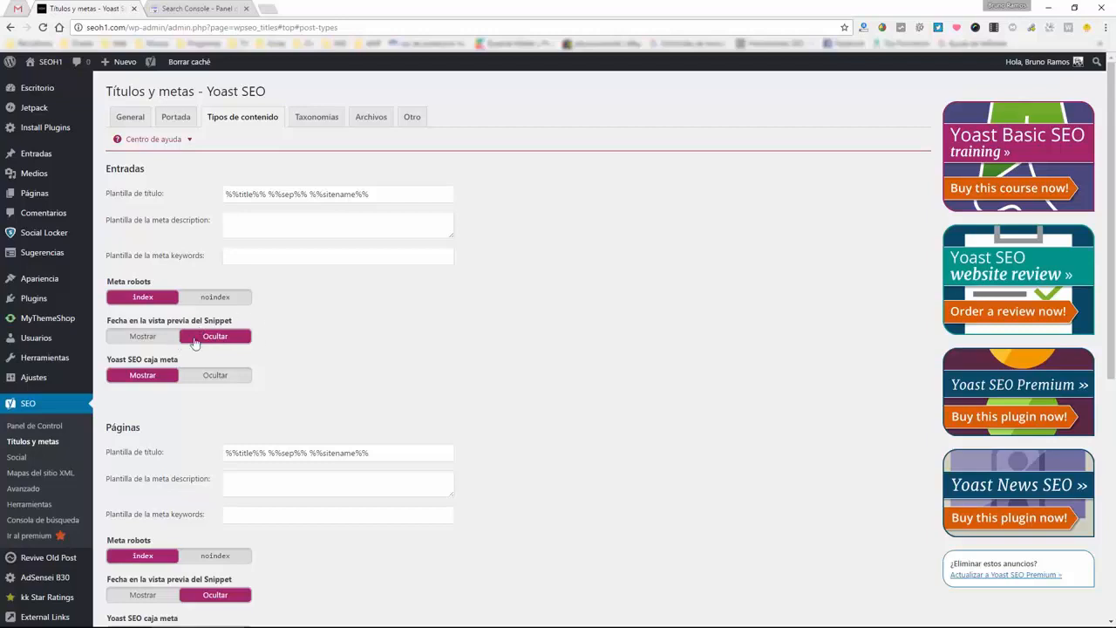
Set the Yoast SEO meta box for Multimedia to Ocultar and save the changes.
scroll(245, 344, "down", 1)
scroll(243, 341, "down", 1)
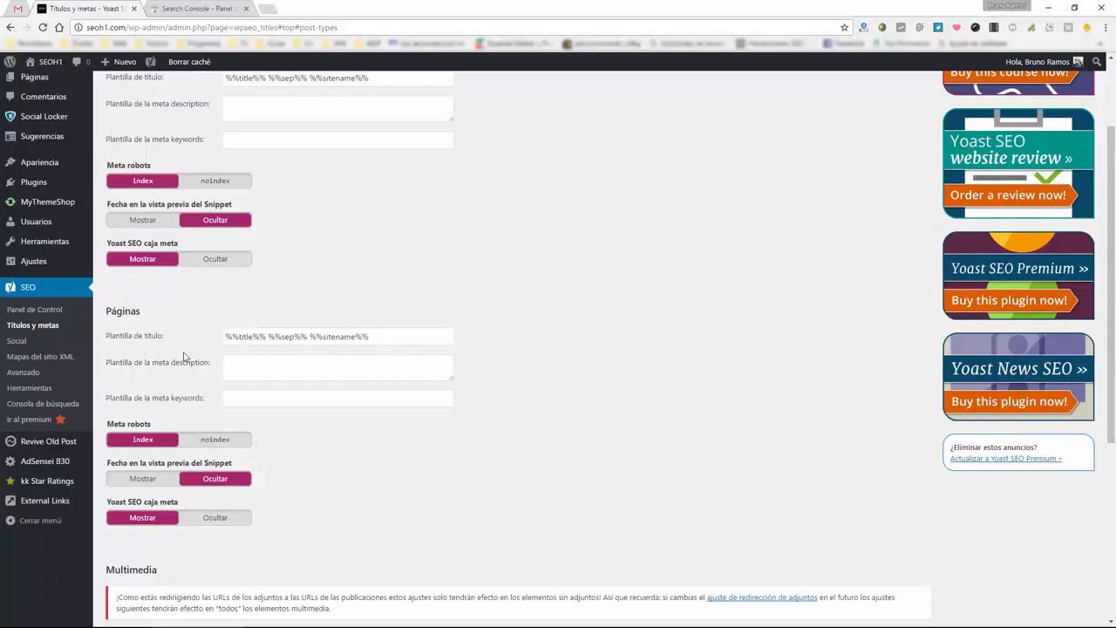
scroll(183, 355, "down", 2)
scroll(180, 405, "down", 2)
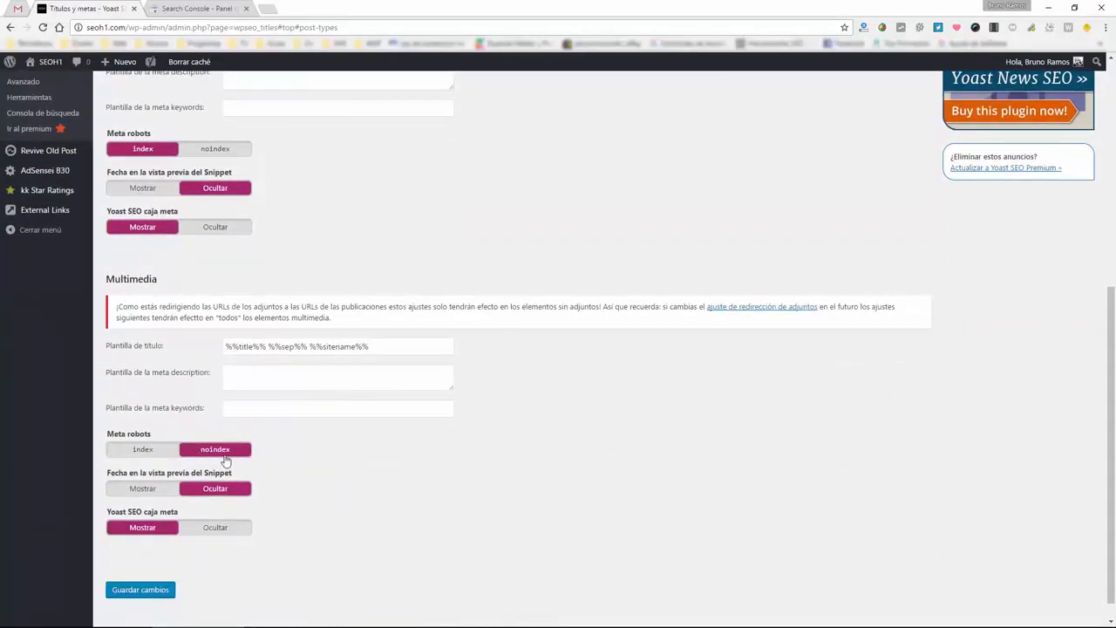
left_click(203, 528)
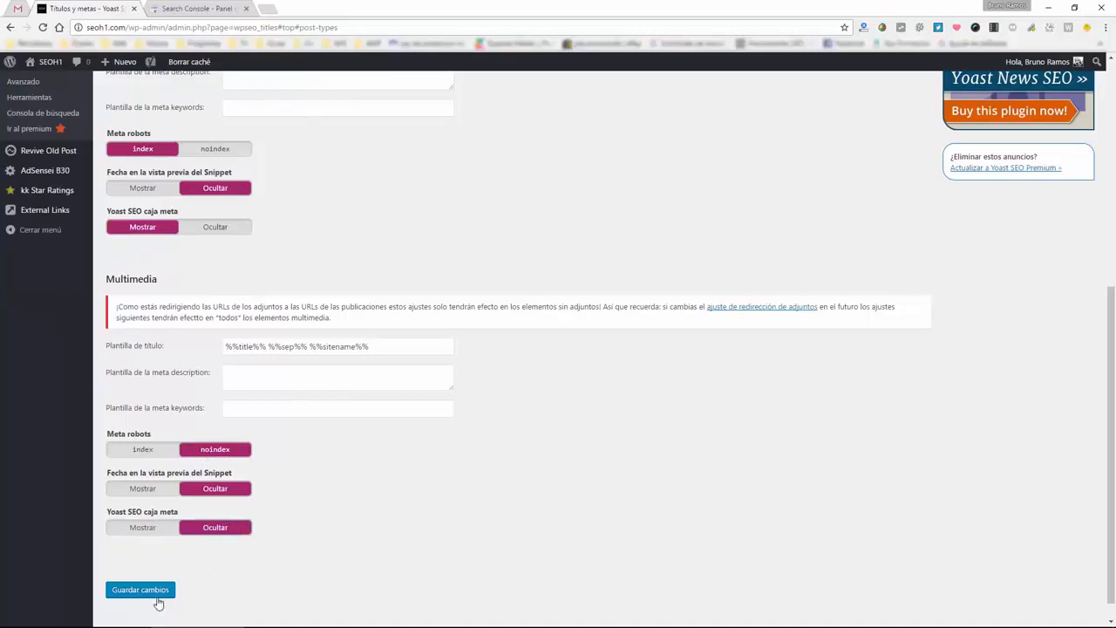
left_click(157, 591)
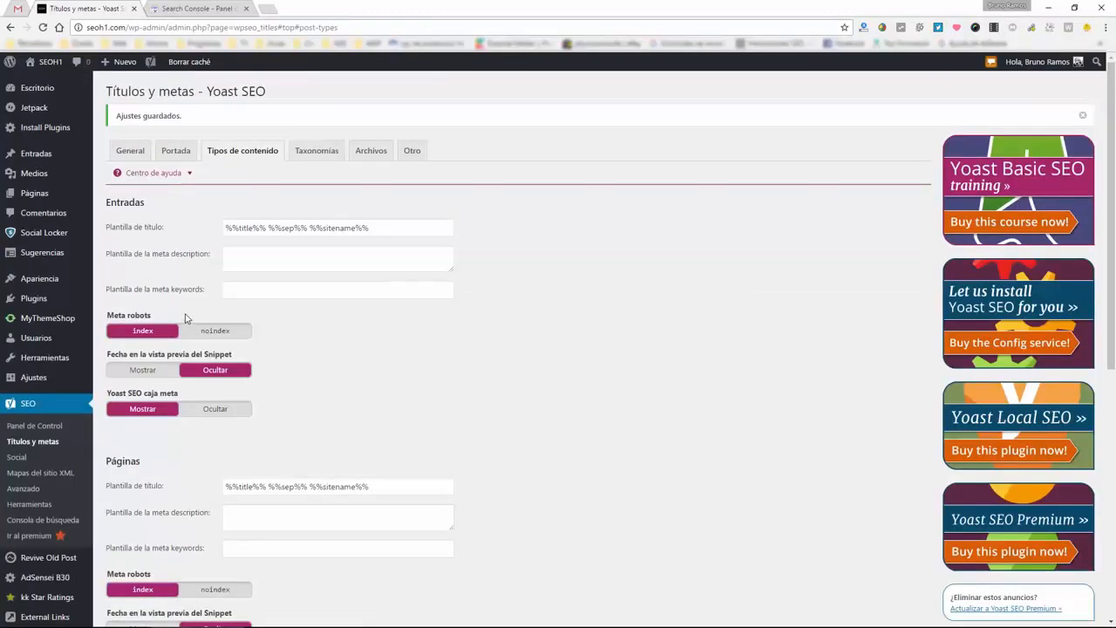
Recheck the content type settings down to Multimedia and review the Taxonomías settings for Categorías and Etiquetas.
scroll(183, 316, "down", 1)
scroll(183, 316, "down", 3)
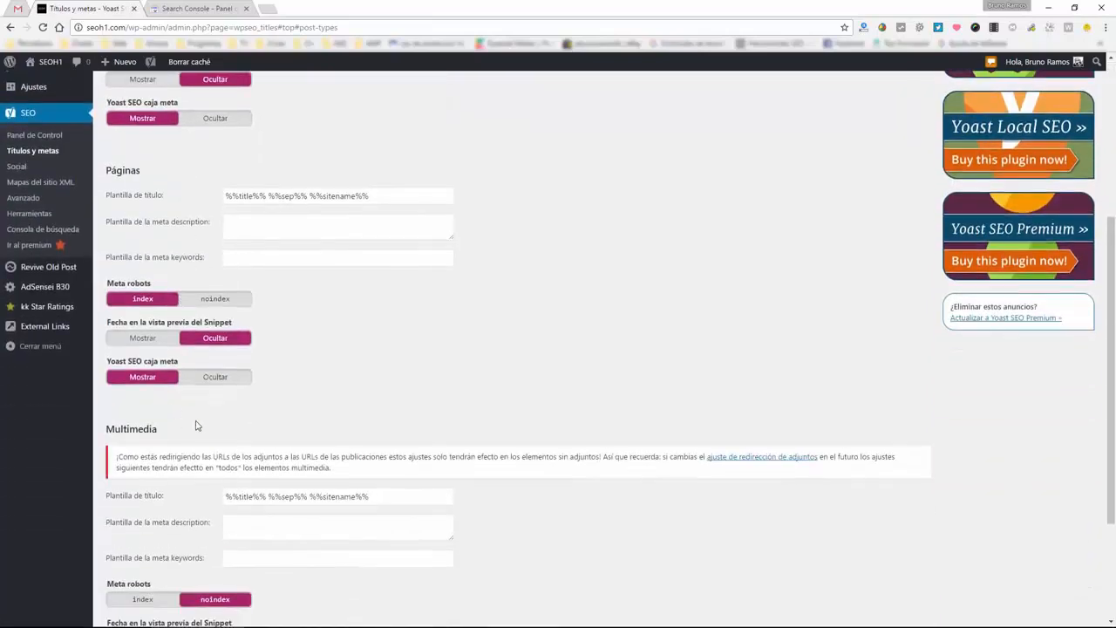
scroll(199, 426, "down", 1)
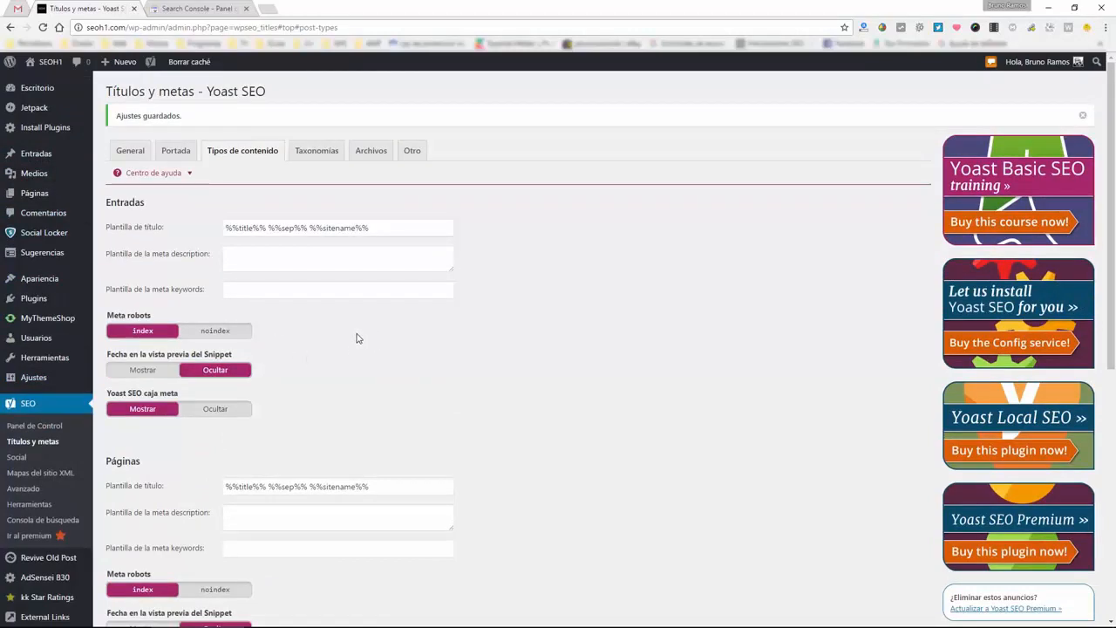
scroll(357, 338, "down", 5)
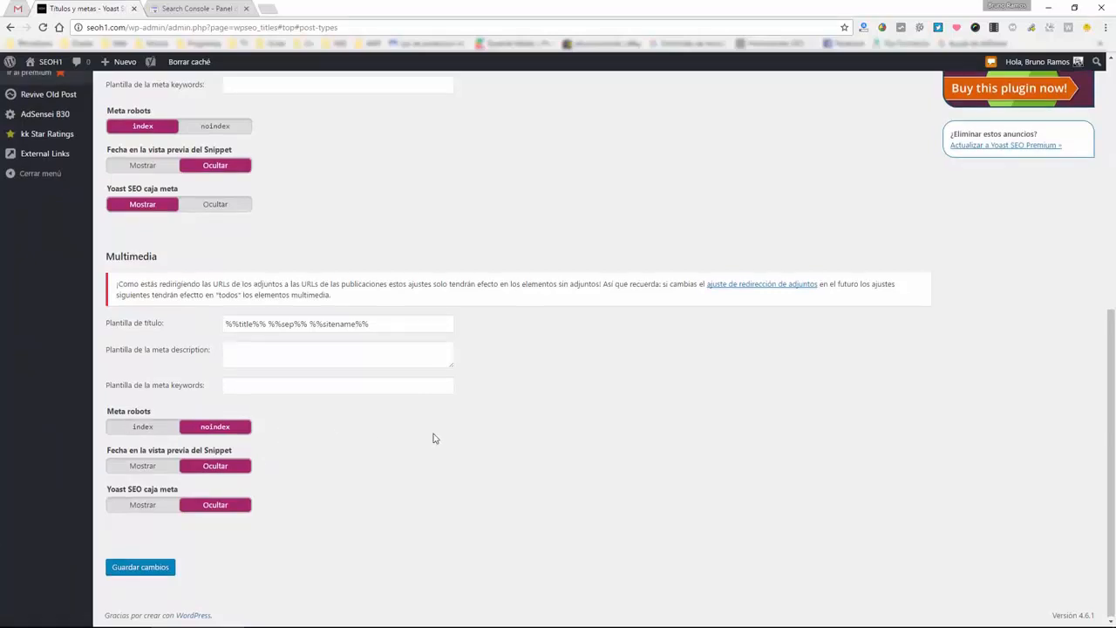
scroll(434, 436, "up", 6)
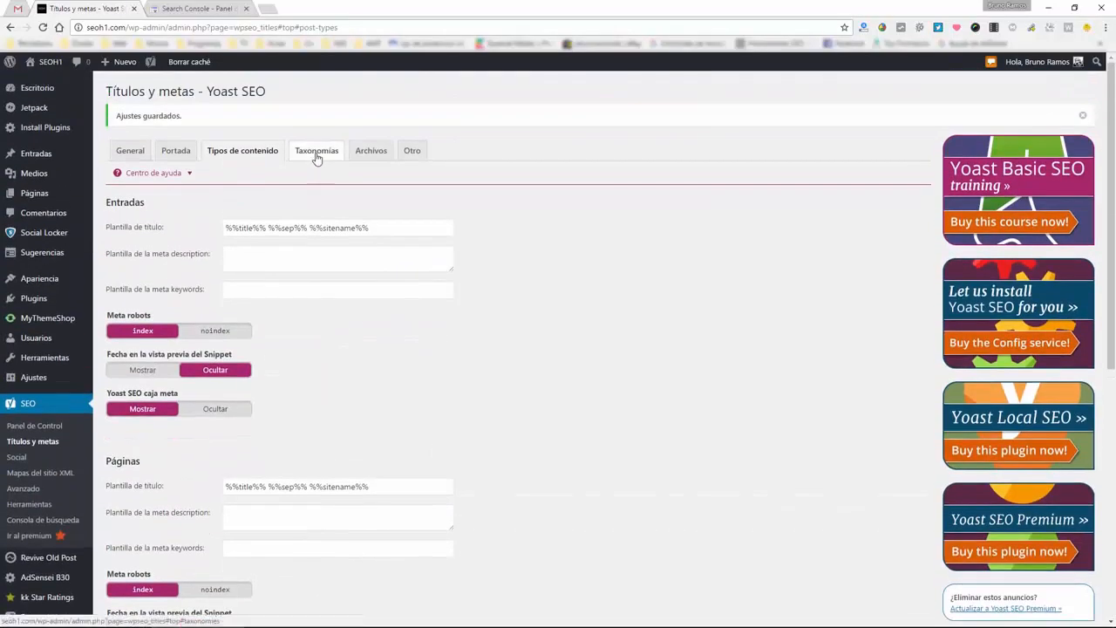
left_click(316, 156)
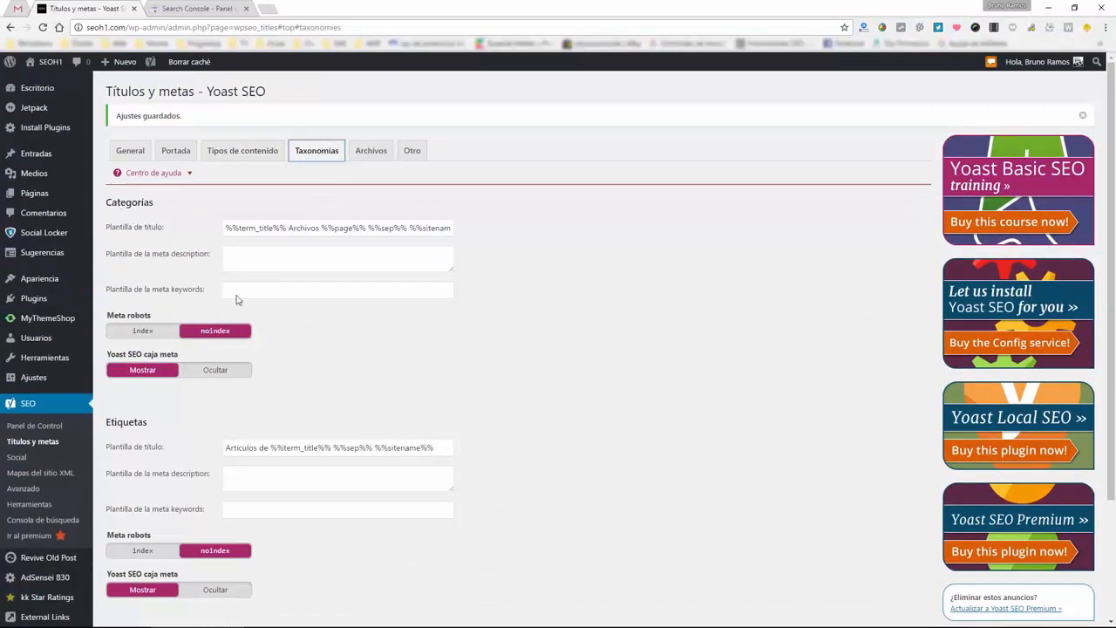
scroll(236, 299, "down", 2)
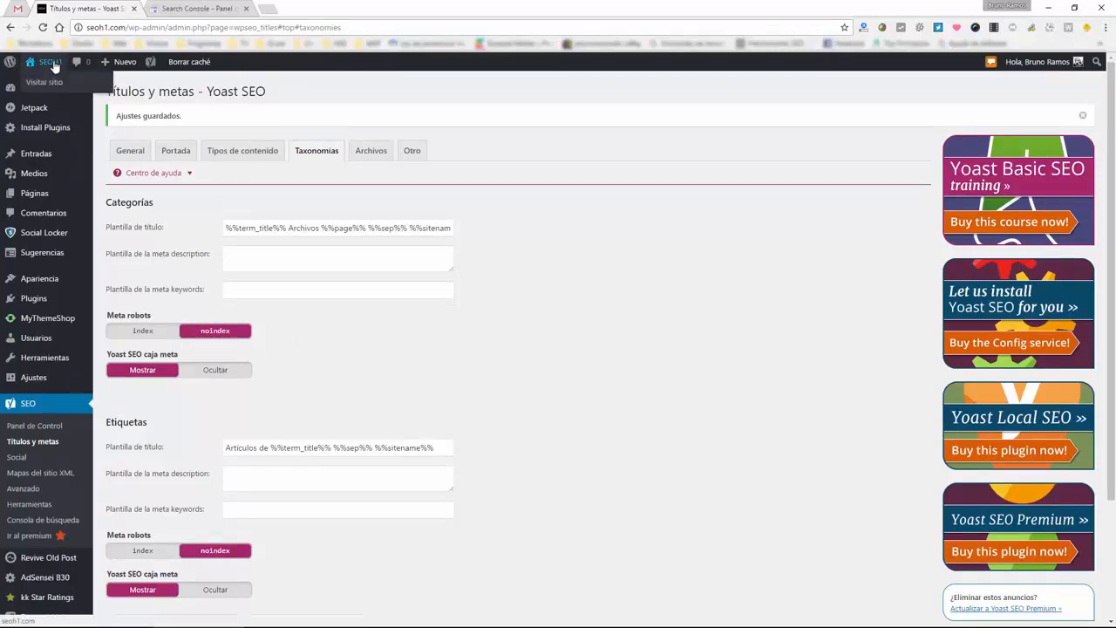
Visit the live site's Monetización category page and inspect the robots meta tag in its source code.
left_click(57, 80)
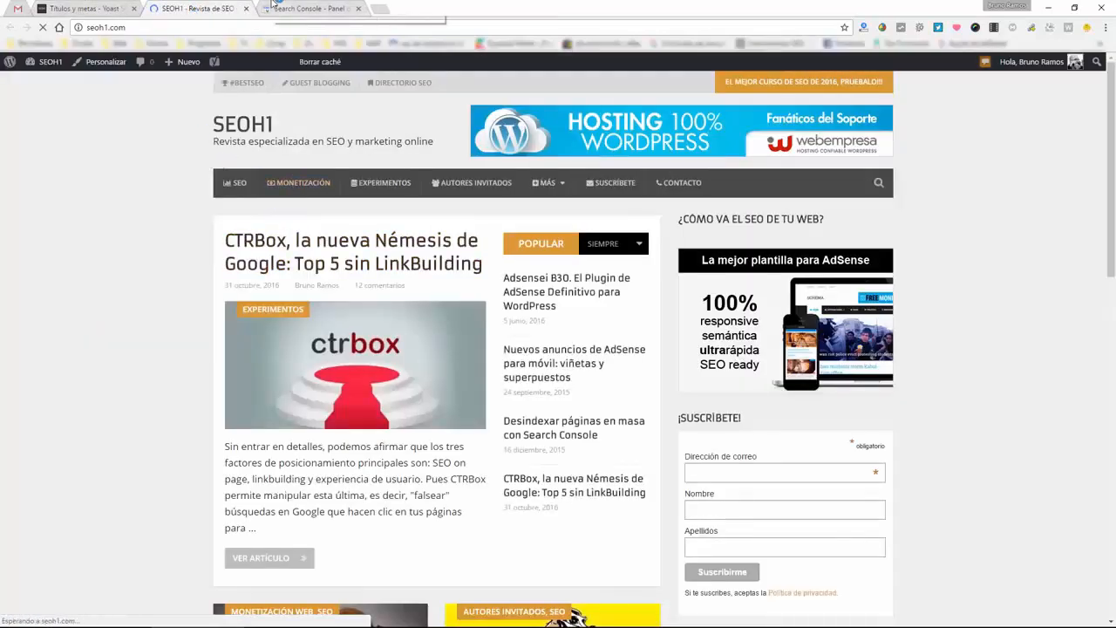
key("ctrl+u")
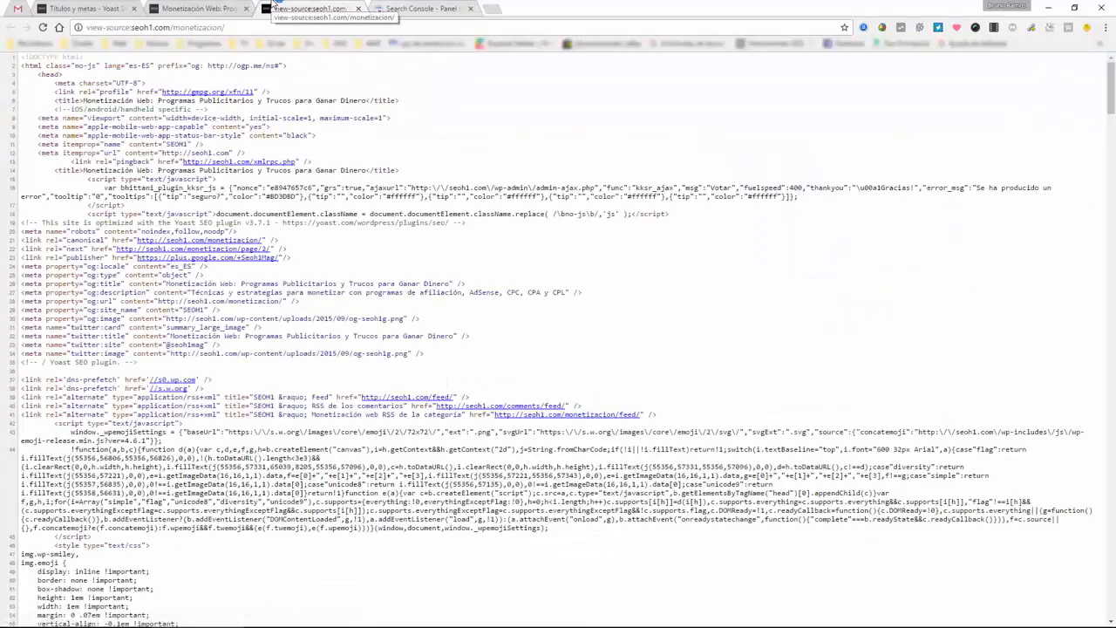
left_click_drag(142, 231, 173, 232)
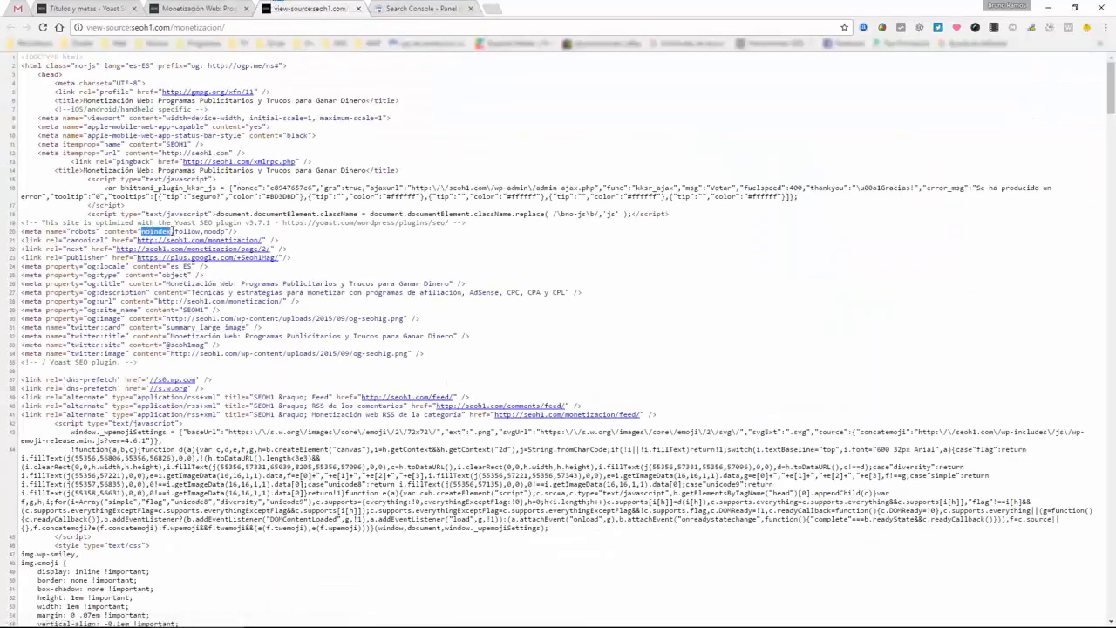
double_click(187, 232)
middle_click(316, 5)
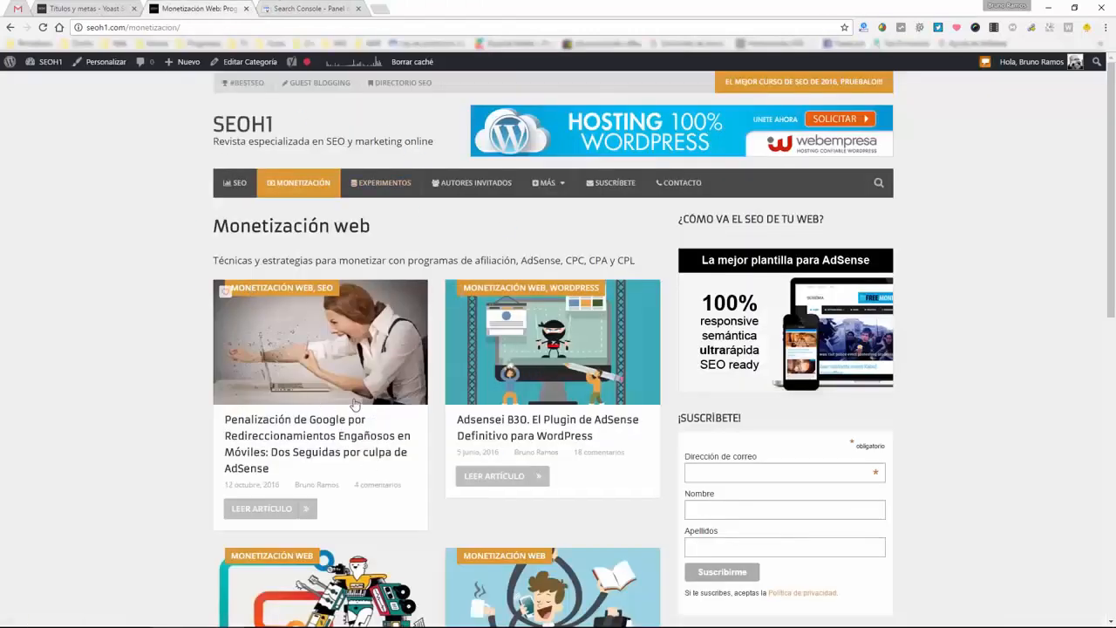
Look over the article listing on the Monetización category page, close it and return to the Taxonomías settings.
scroll(165, 340, "down", 1)
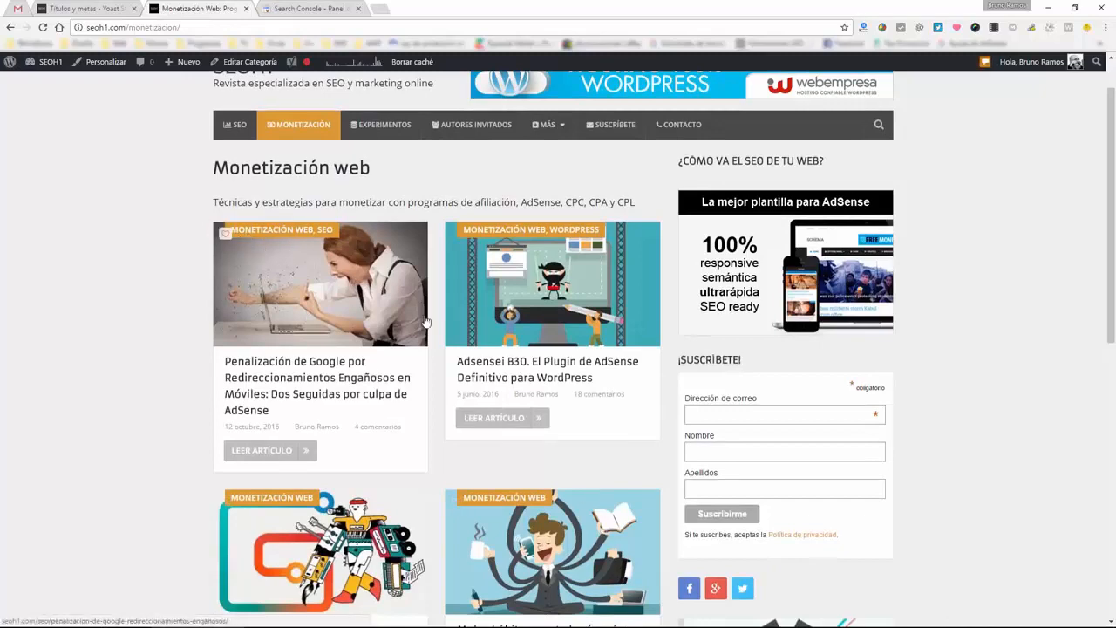
scroll(425, 323, "down", 2)
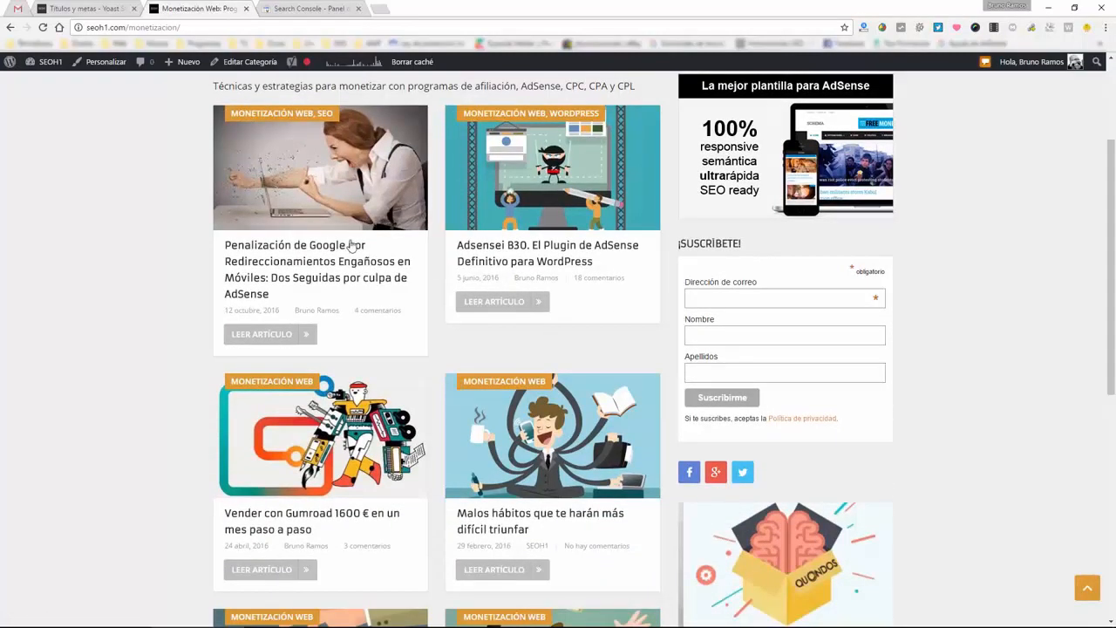
scroll(469, 315, "down", 3)
scroll(470, 315, "up", 6)
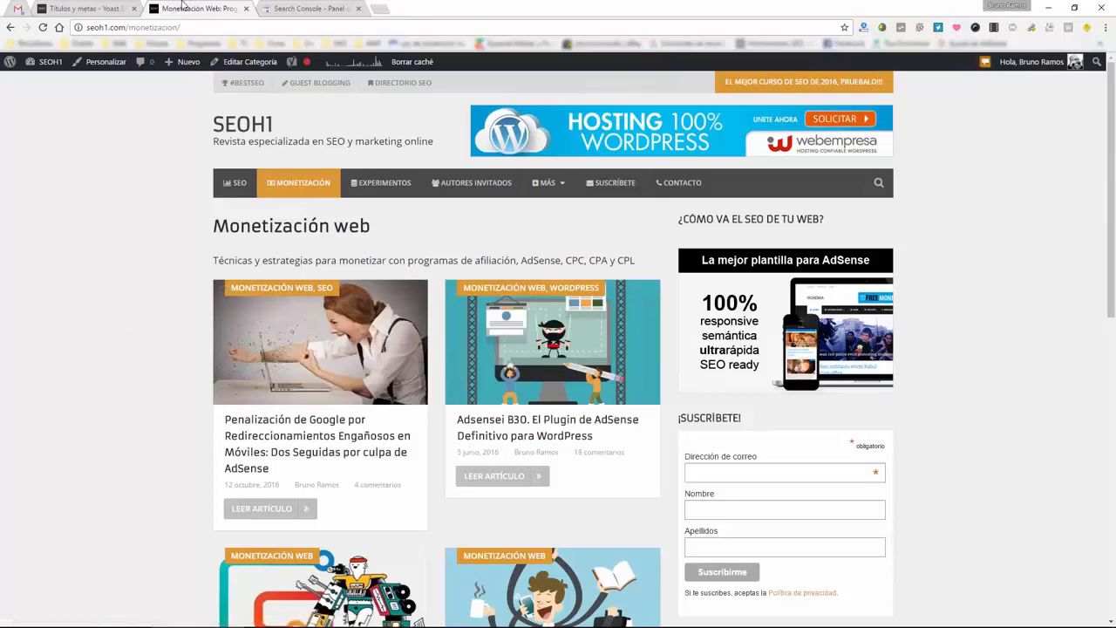
middle_click(183, 6)
left_click(99, 7)
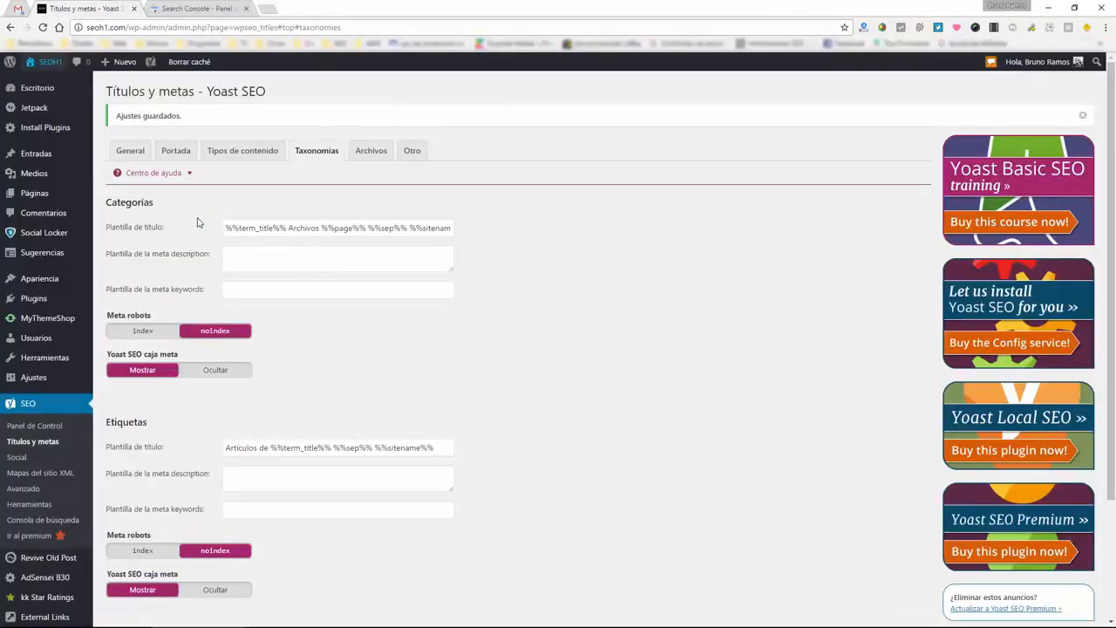
Review the Archivos settings for author archives and look over the article listing on the live site's Monetización page.
left_click(372, 154)
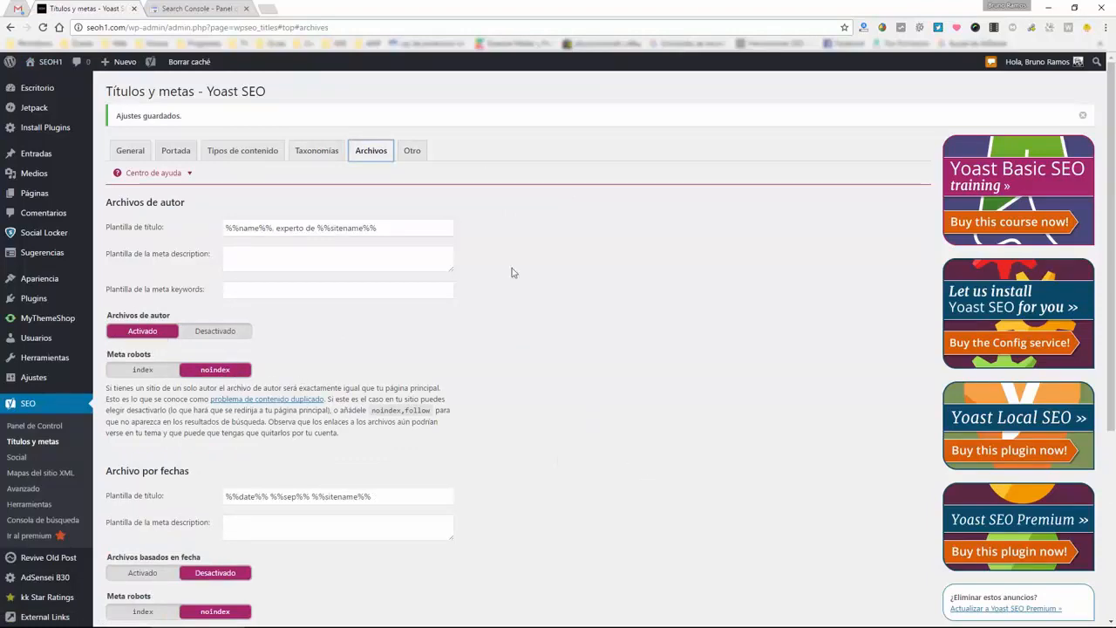
middle_click(189, 61)
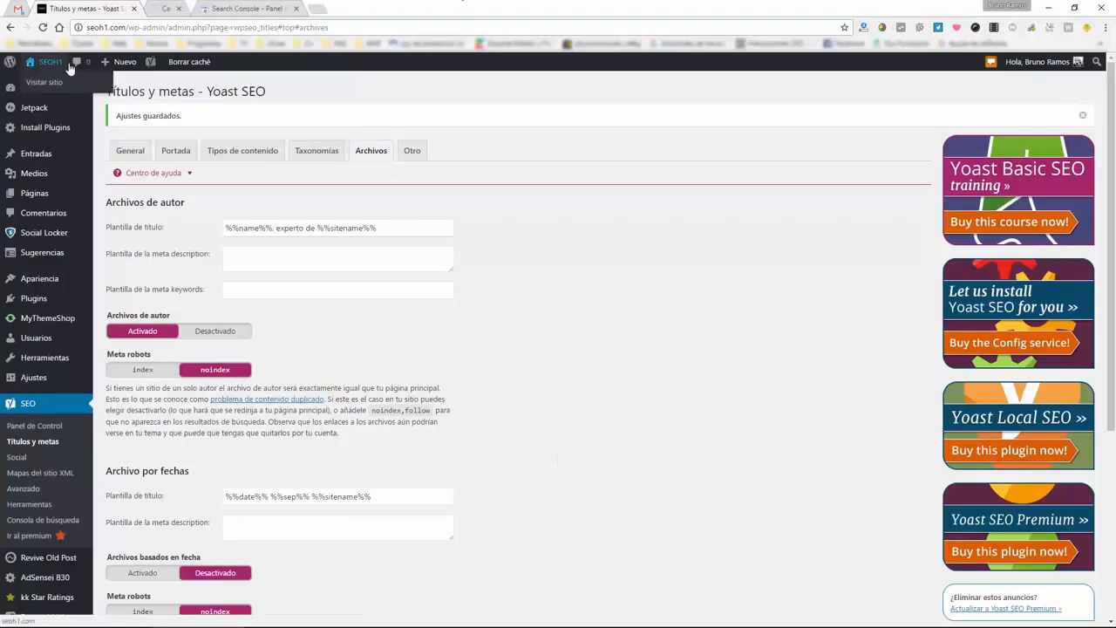
left_click(222, 7)
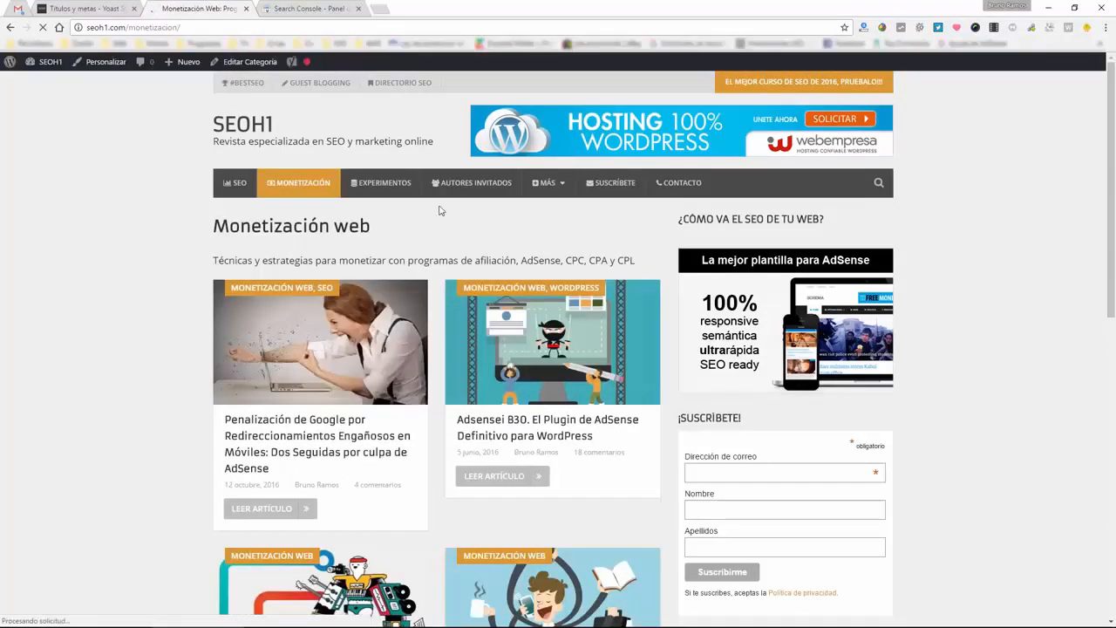
scroll(576, 406, "down", 4)
scroll(576, 405, "down", 2)
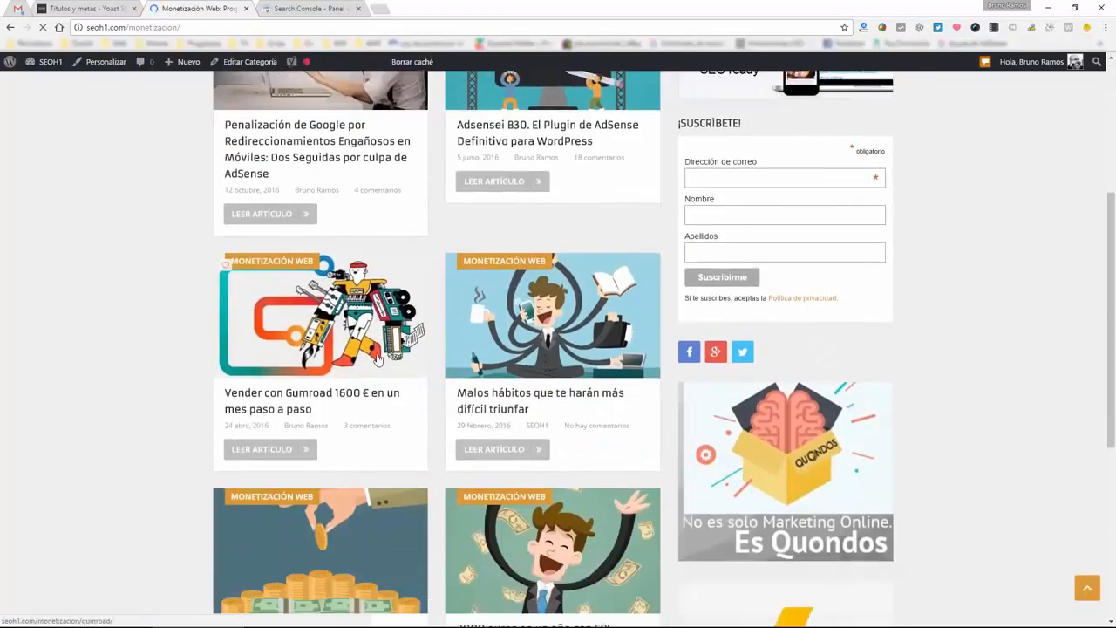
scroll(378, 356, "up", 5)
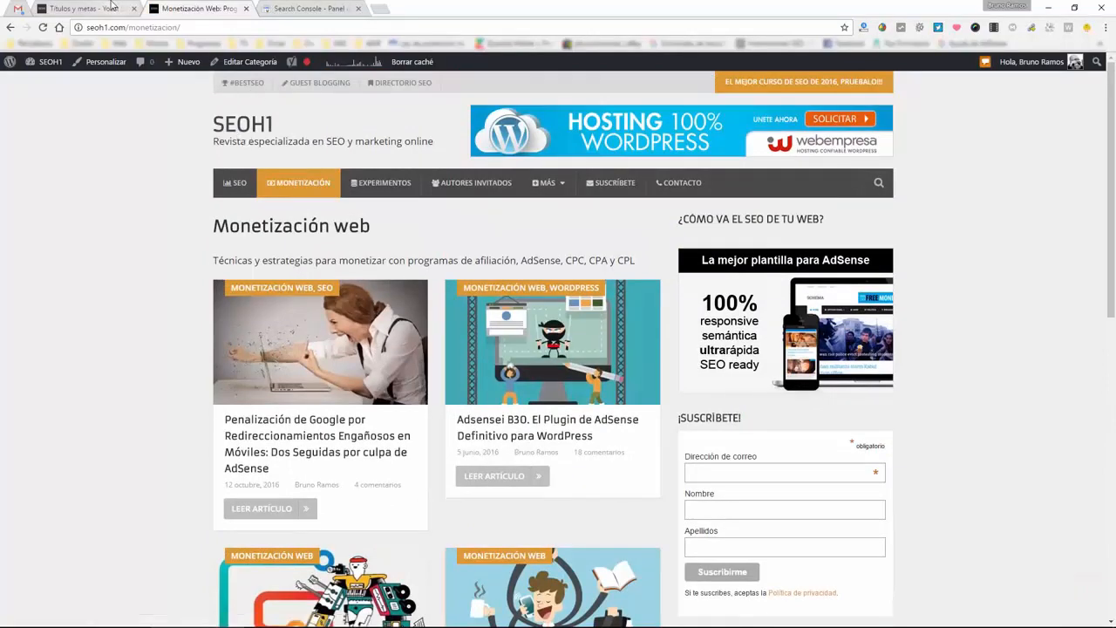
left_click(109, 9)
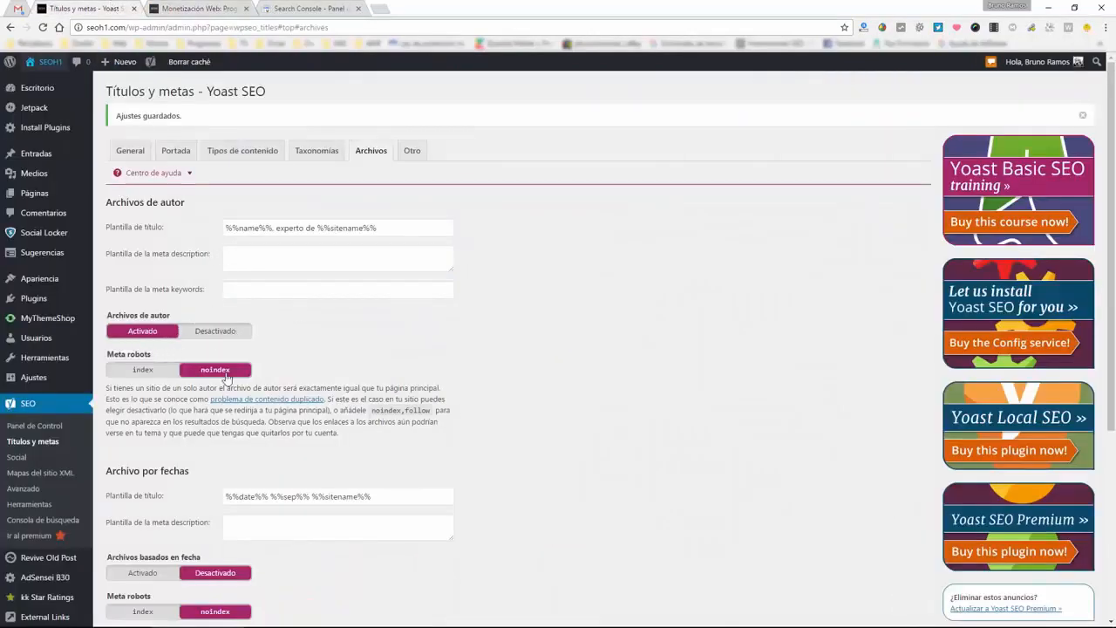
Browse the Monetización and Autores Invitados listings on the live site, view a guest author's archive page and close it.
left_click(182, 8)
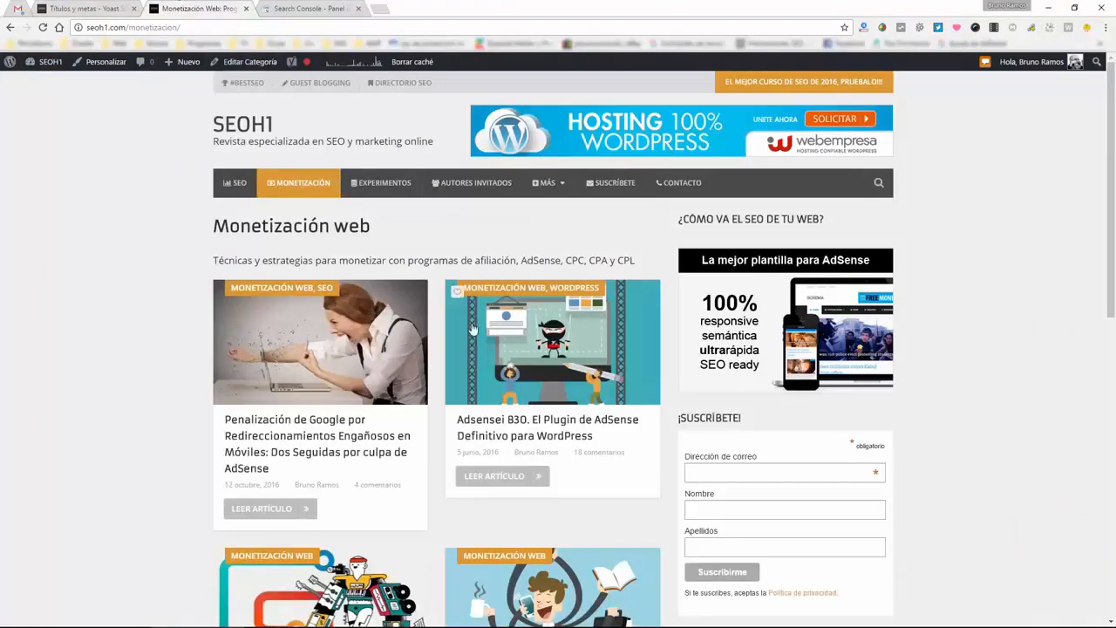
scroll(471, 335, "down", 3)
scroll(494, 462, "down", 2)
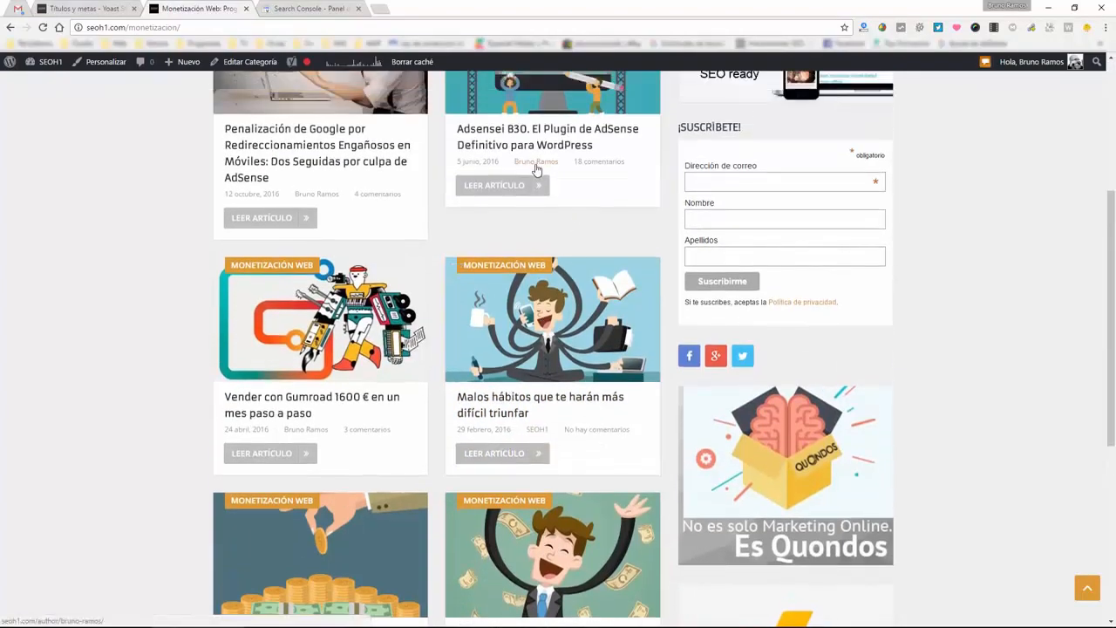
scroll(535, 189, "down", 3)
scroll(535, 189, "up", 15)
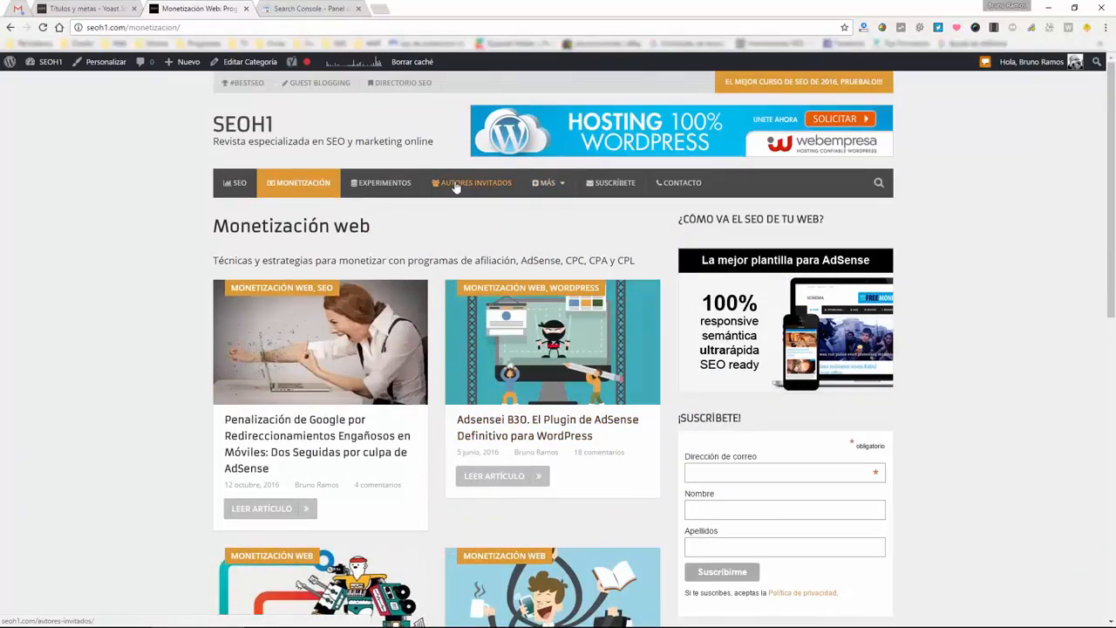
left_click(454, 183)
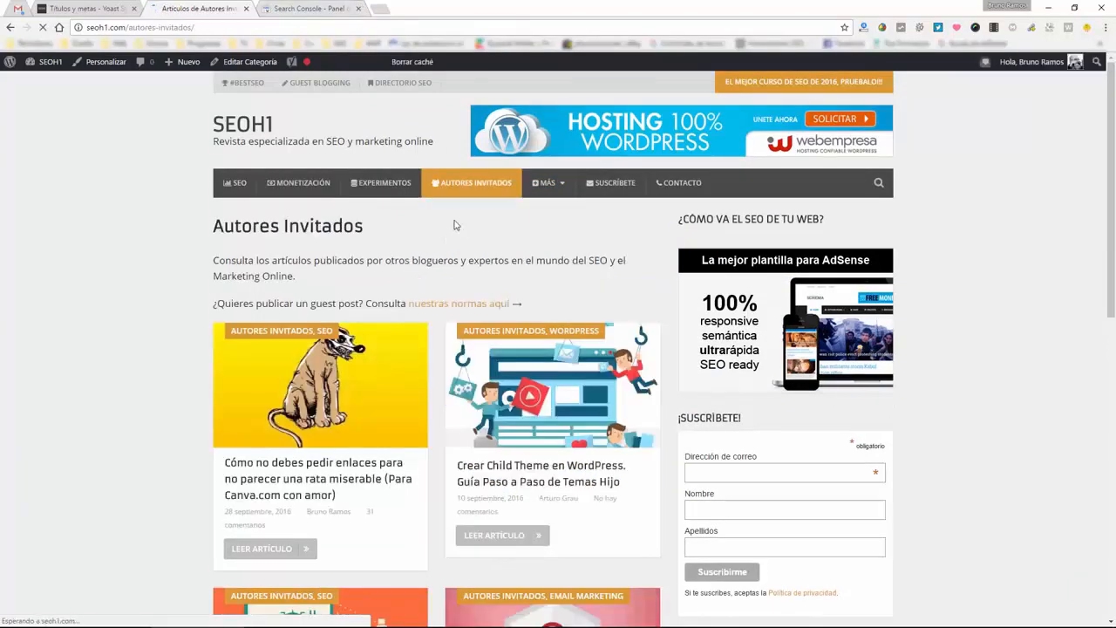
scroll(284, 260, "down", 2)
scroll(368, 319, "down", 2)
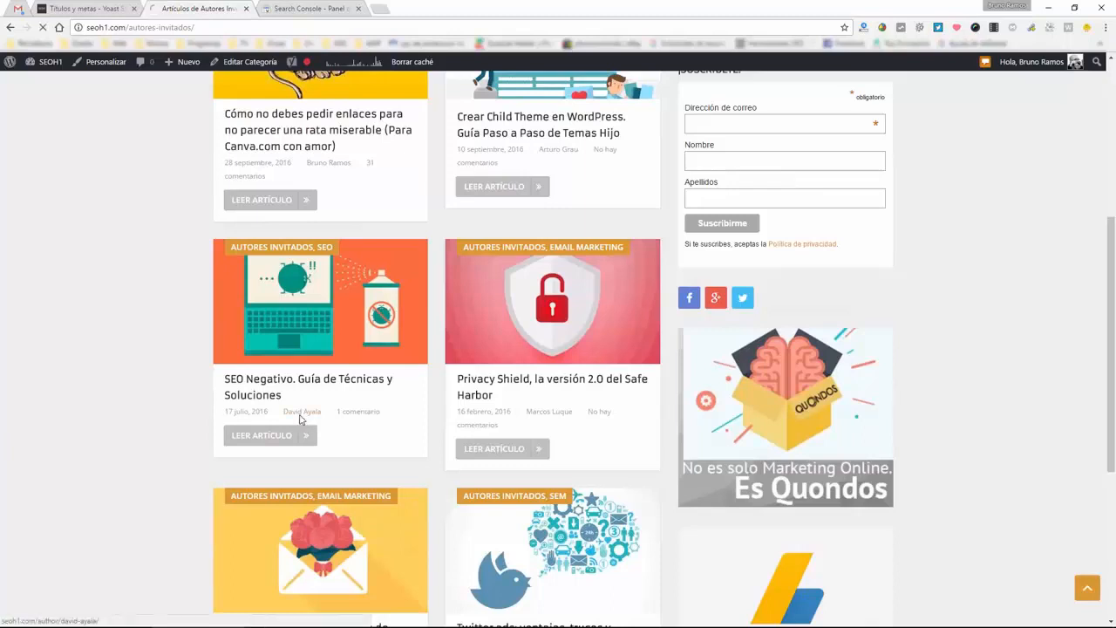
left_click(300, 419)
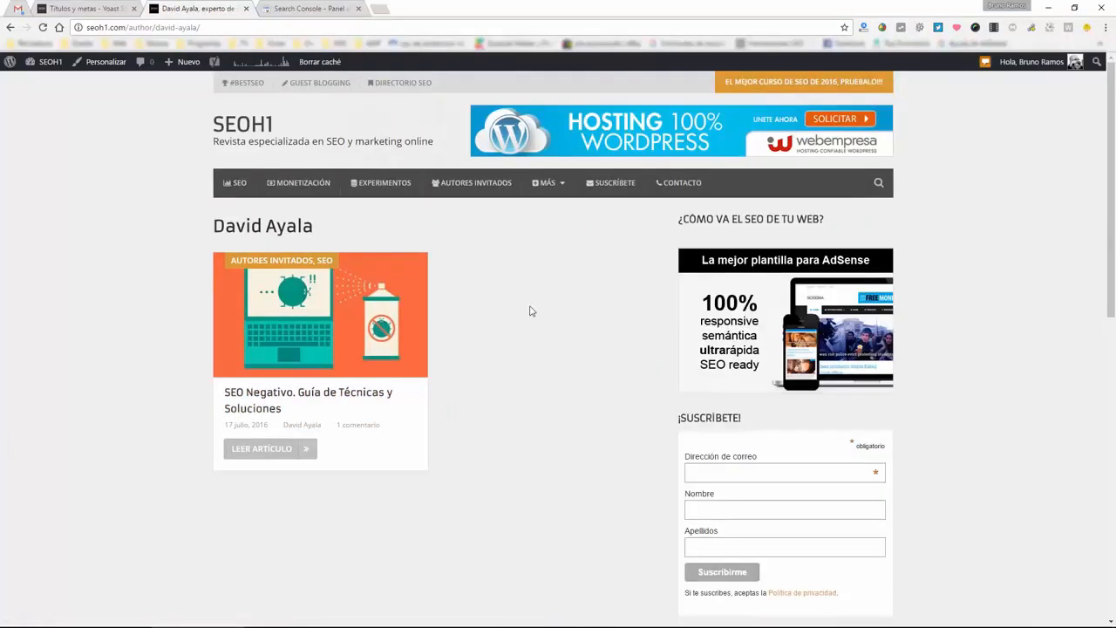
triple_click(224, 225)
middle_click(174, 6)
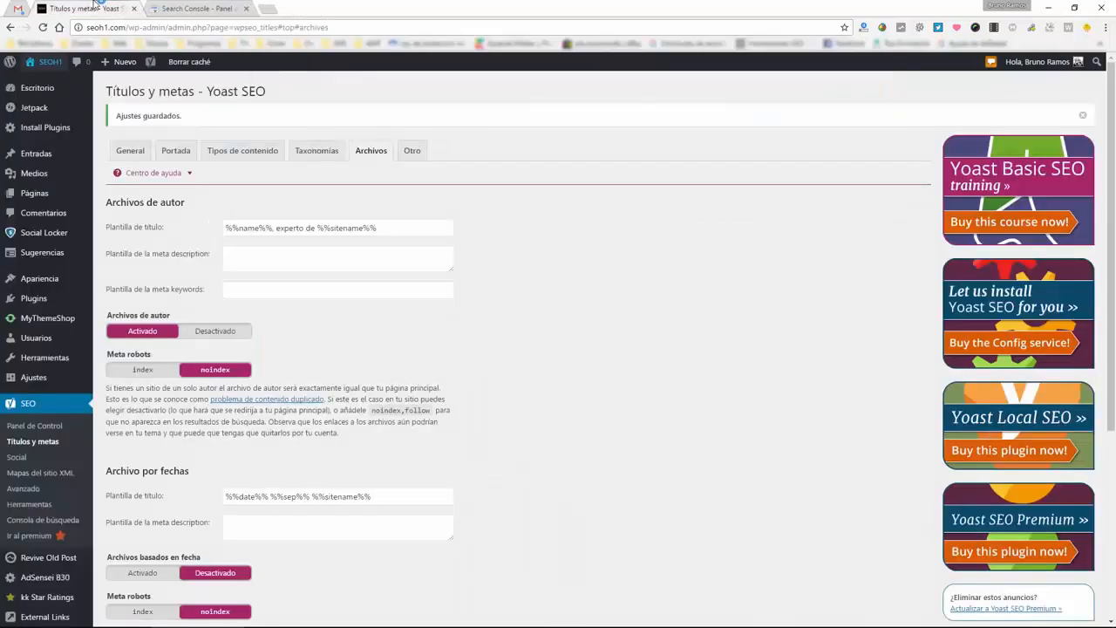
Try setting the Meta robots option of Archivo por fechas to index and switch it back to noindex.
scroll(225, 294, "down", 3)
scroll(236, 430, "down", 2)
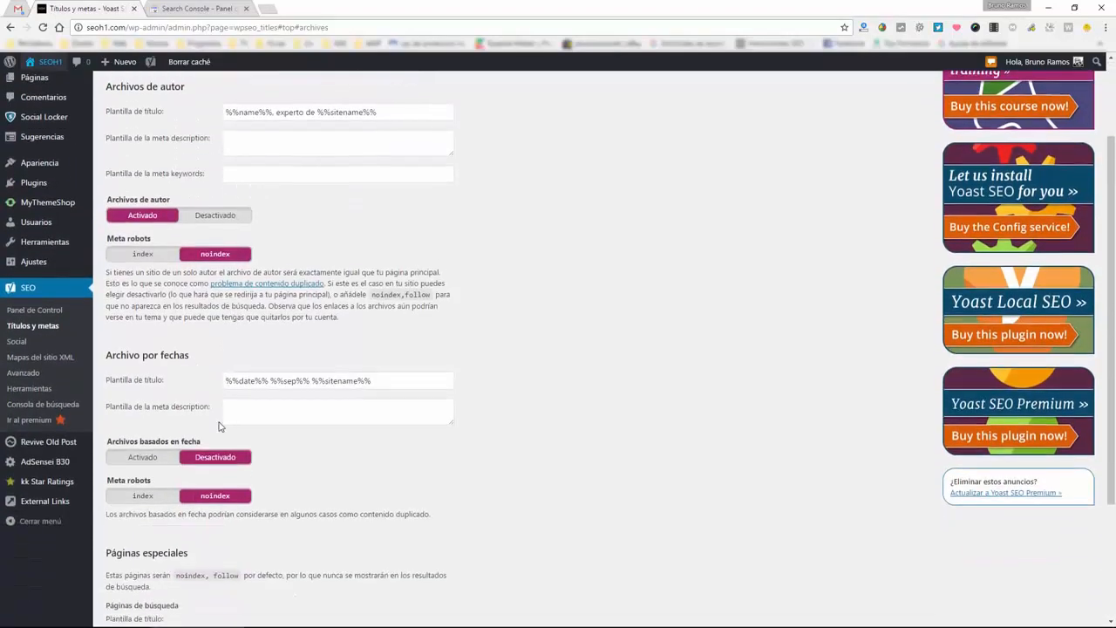
left_click(144, 499)
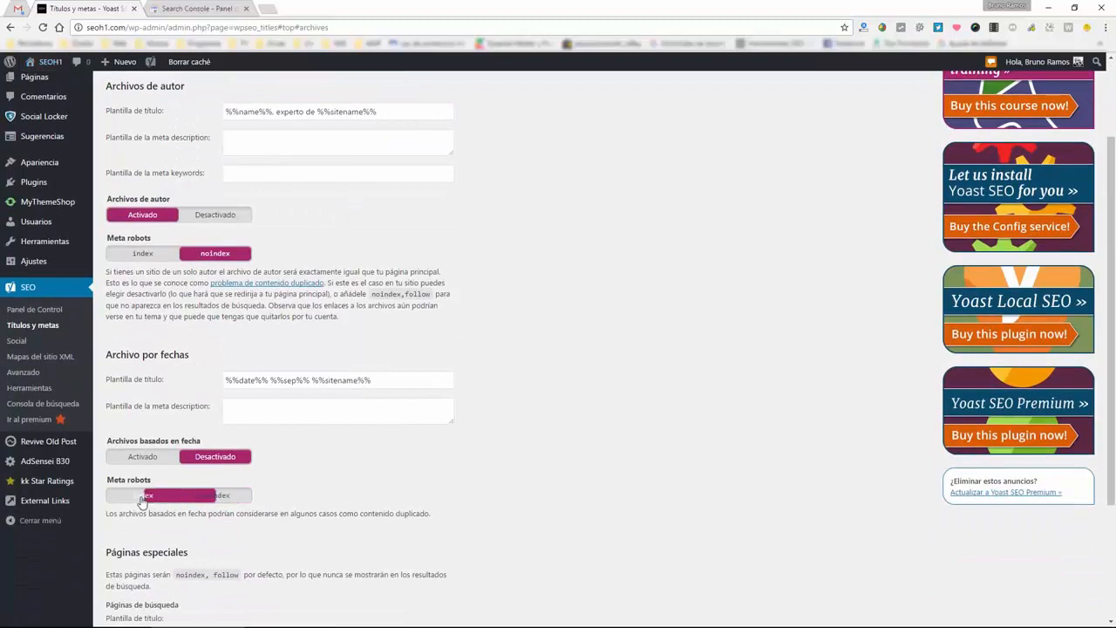
left_click(201, 495)
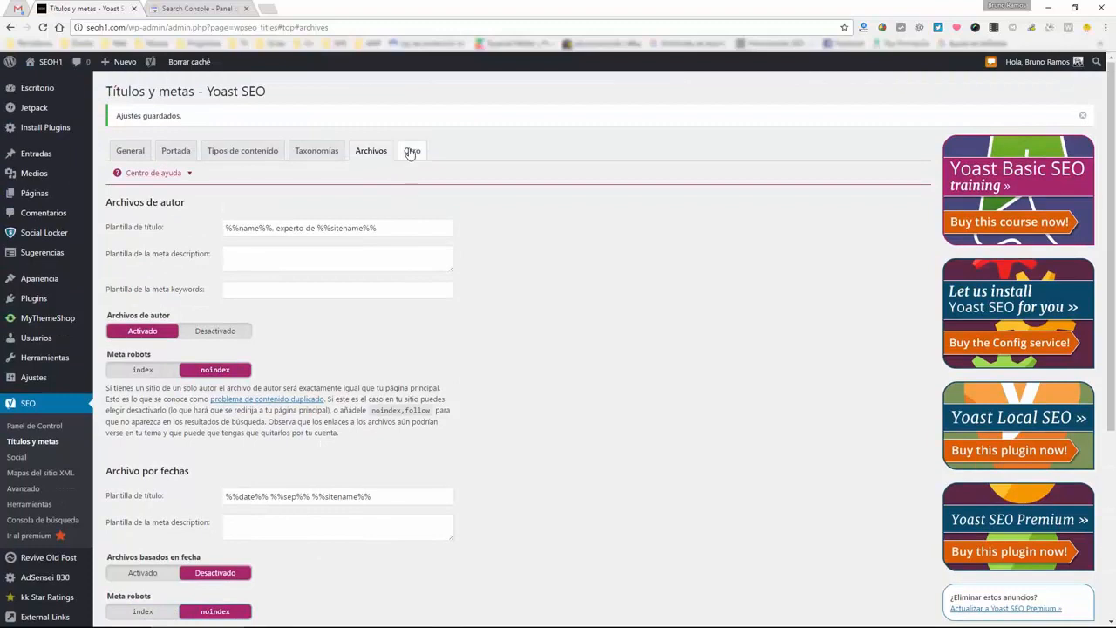
Review the site-wide meta settings in Otro, examining the /page/2/ explanation under Subpáginas de archivos.
left_click(410, 153)
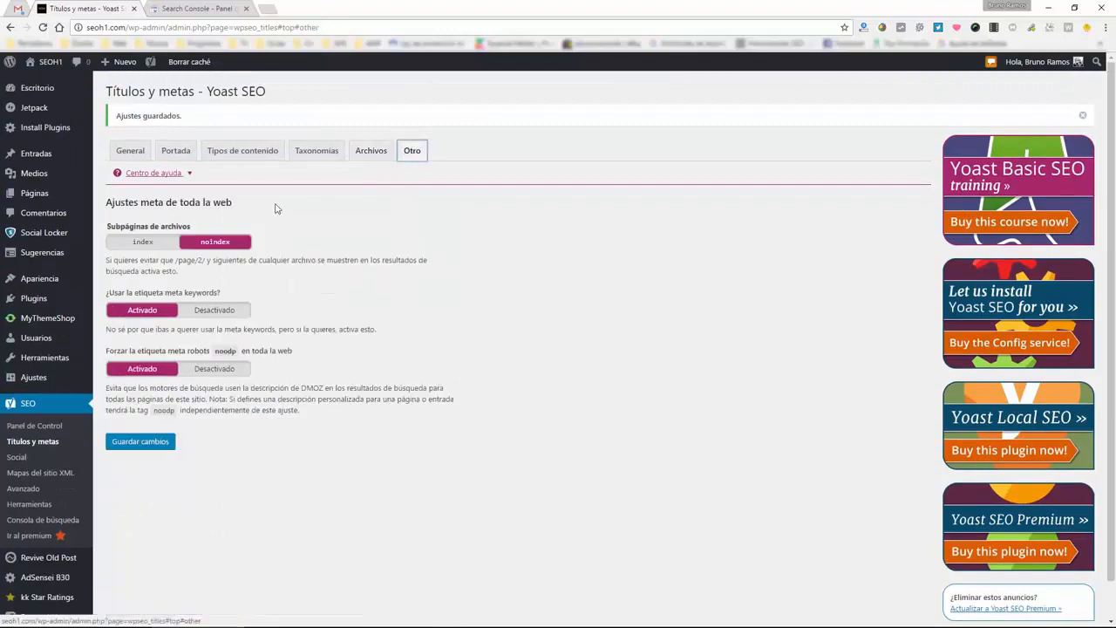
left_click_drag(161, 259, 207, 261)
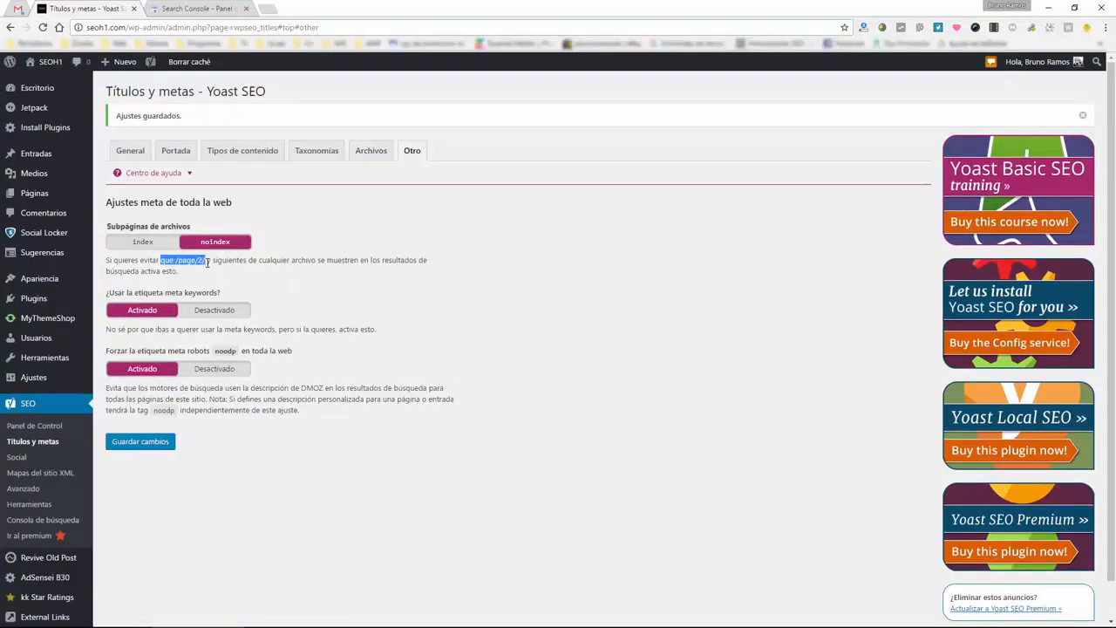
left_click(201, 274)
Inspect the canonical and next link tags in the live home page's source code and return to the Otro settings.
middle_click(50, 65)
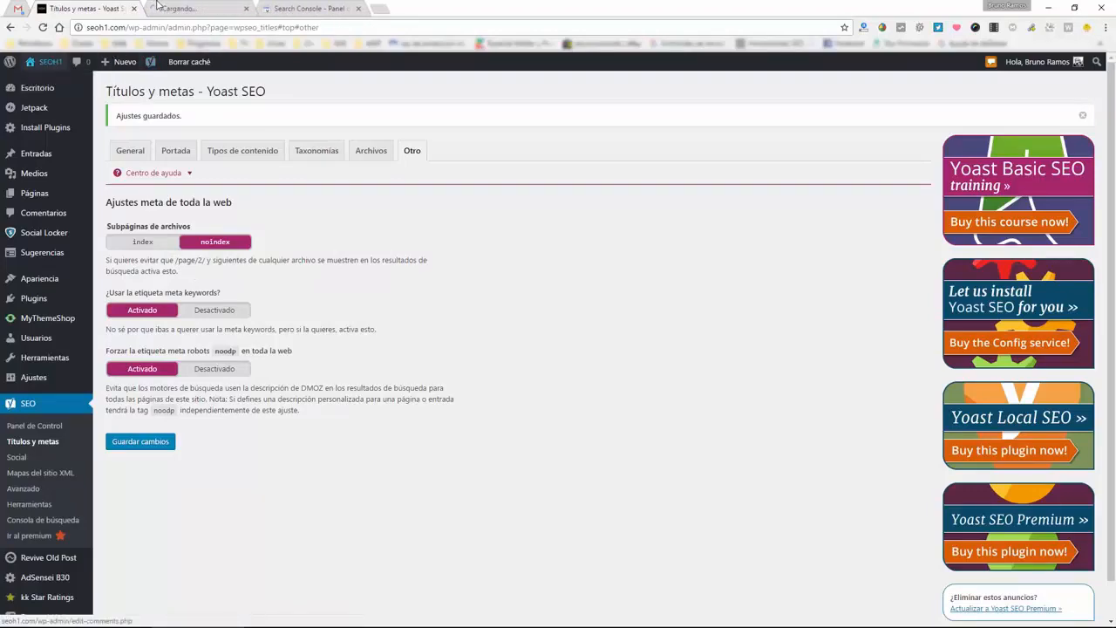
left_click(158, 7)
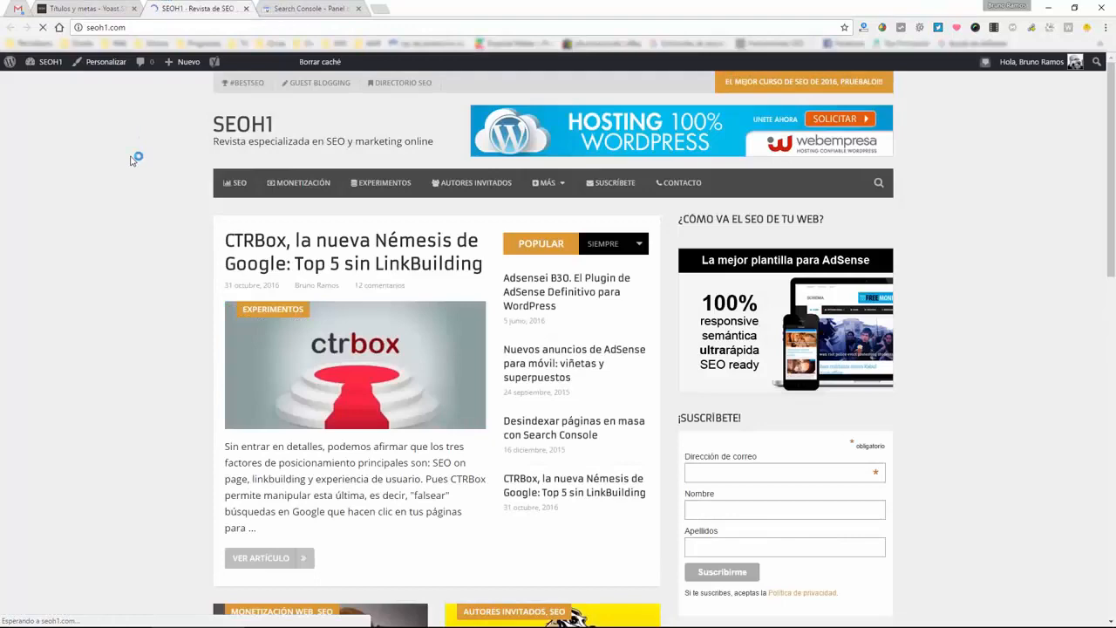
key("ctrl+u")
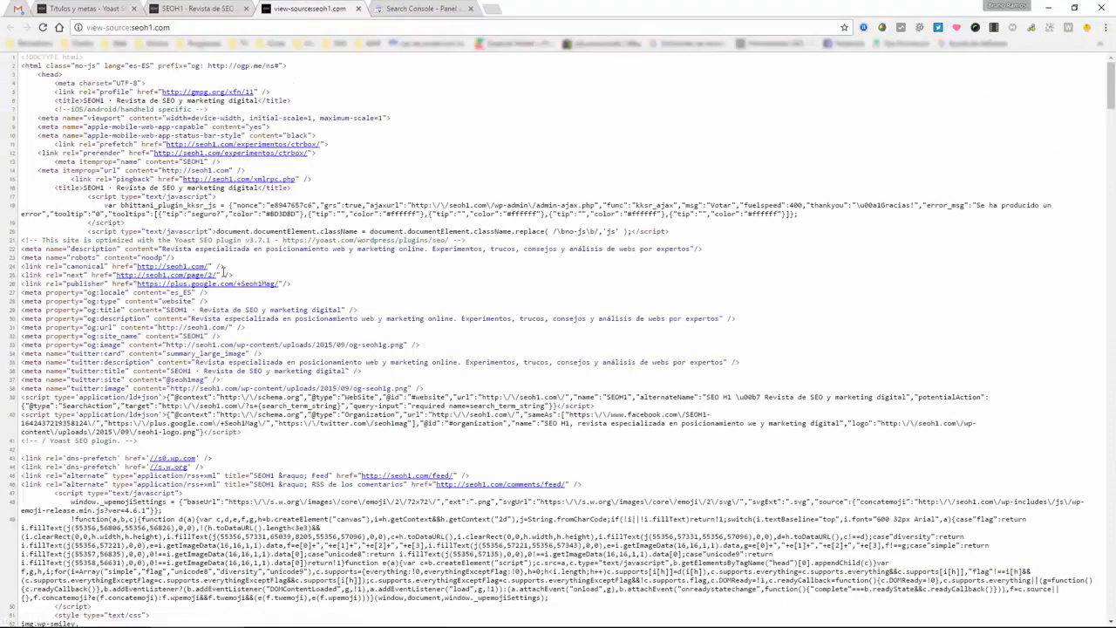
left_click_drag(224, 272, 117, 275)
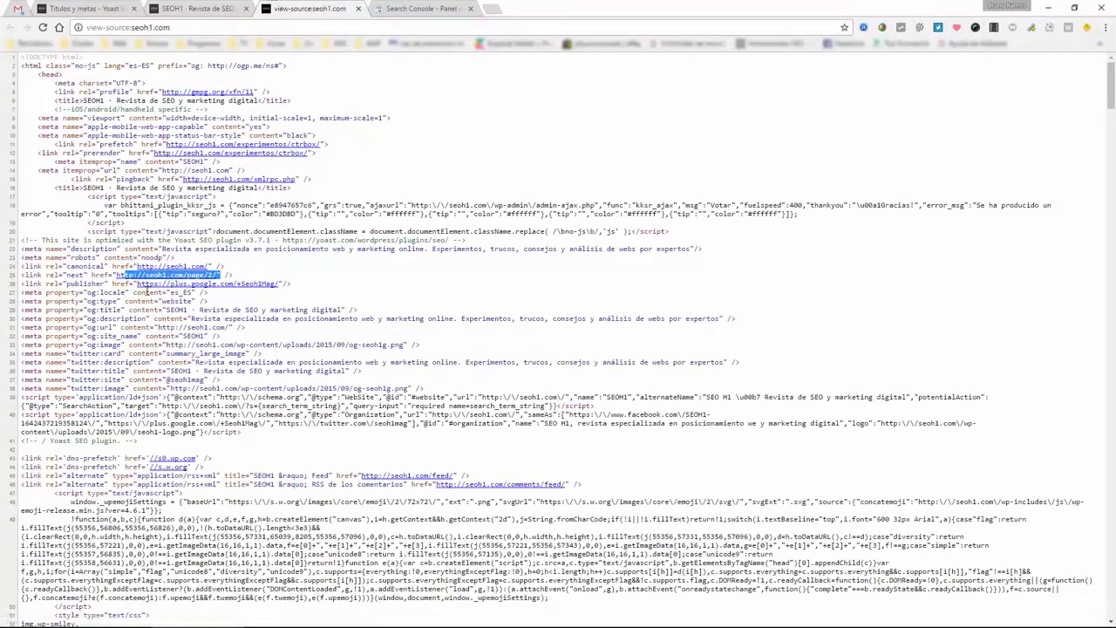
left_click(203, 261)
left_click_drag(126, 263, 220, 275)
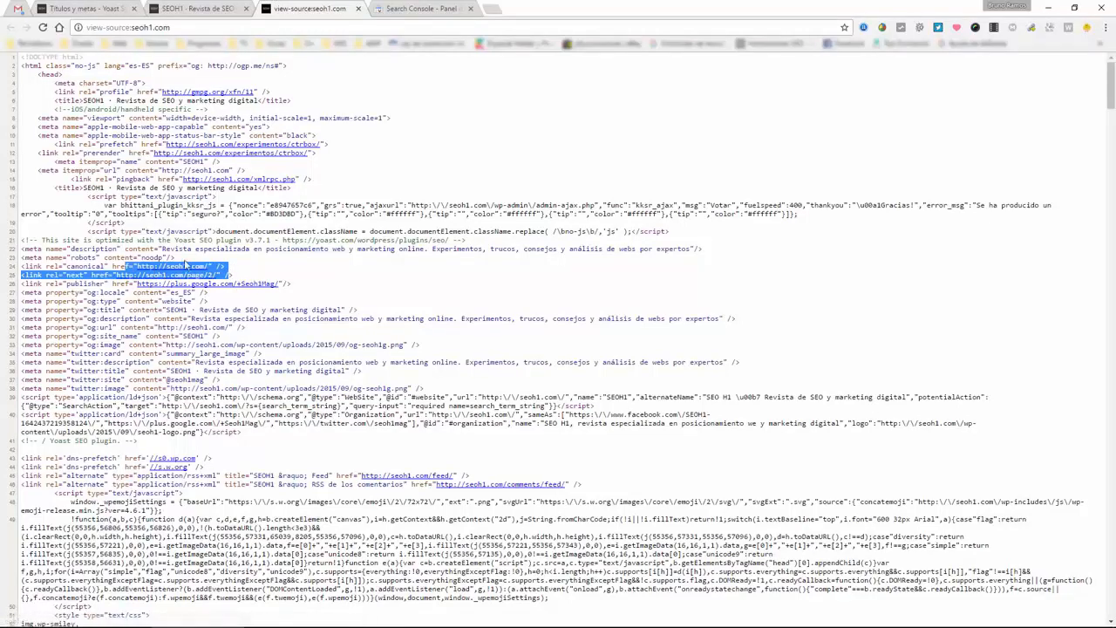
middle_click(324, 7)
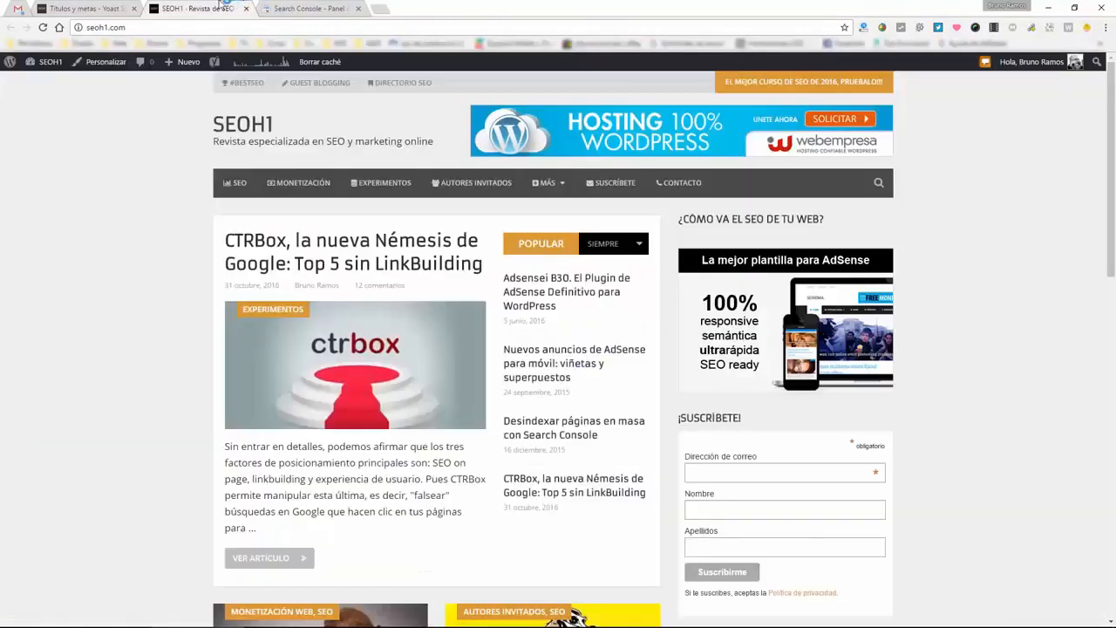
middle_click(216, 7)
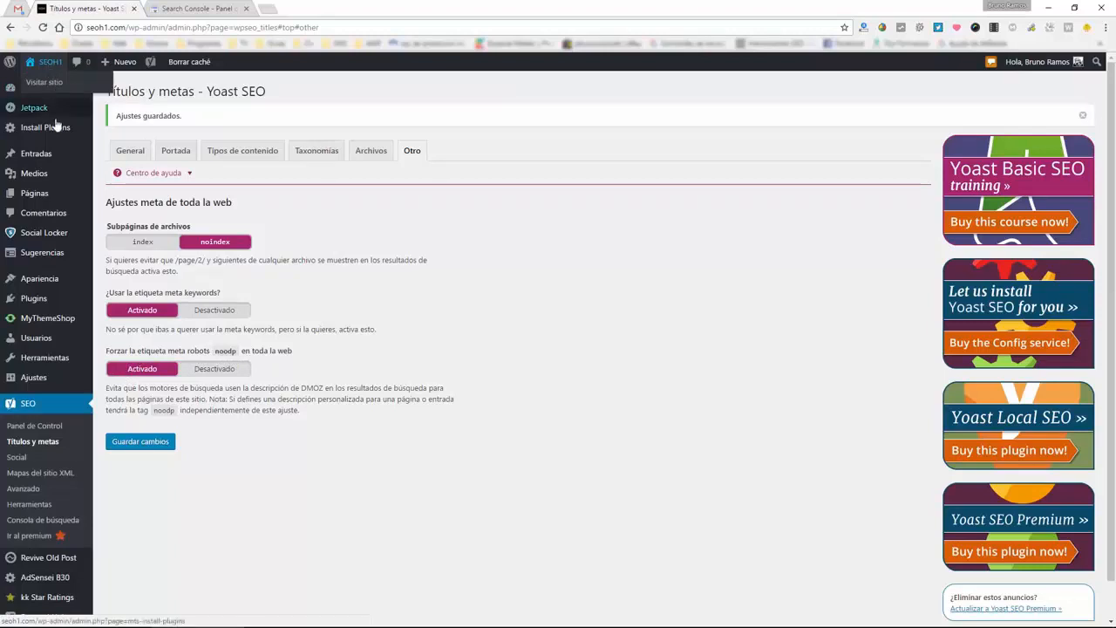
Review the Social accounts and the Facebook settings, examining the home page image, title and description and the default image URL.
mouse_move(53, 69)
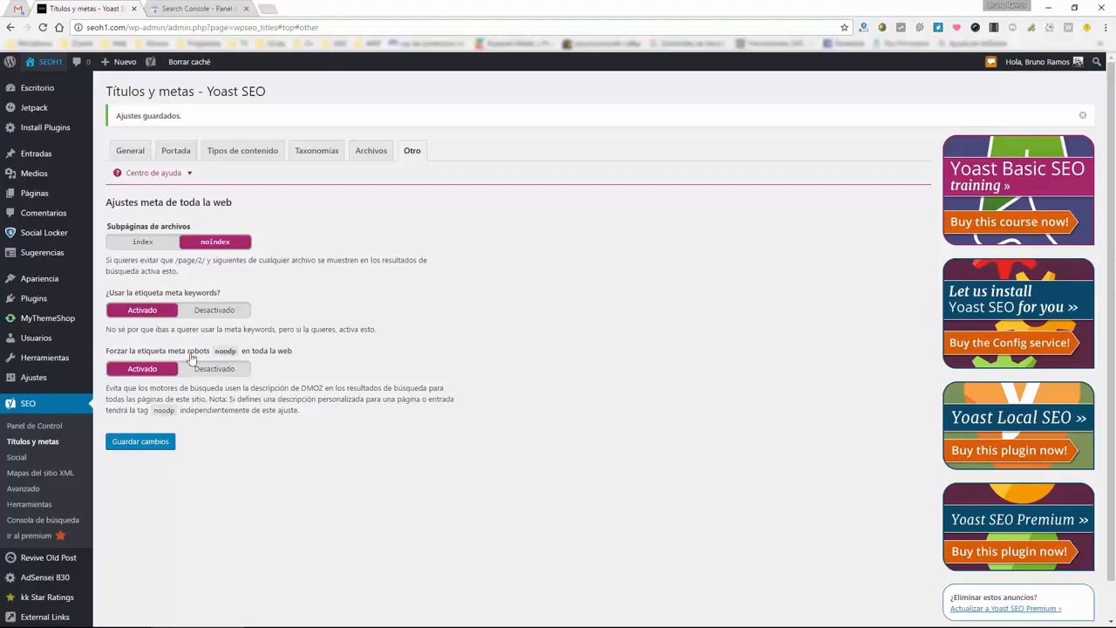
left_click(24, 458)
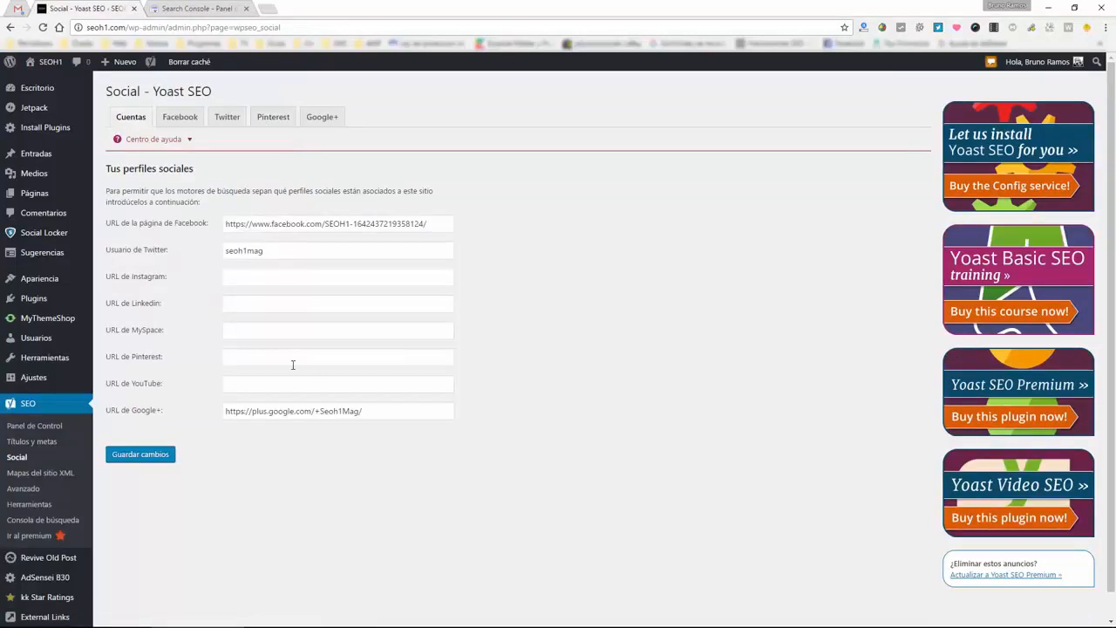
left_click(187, 116)
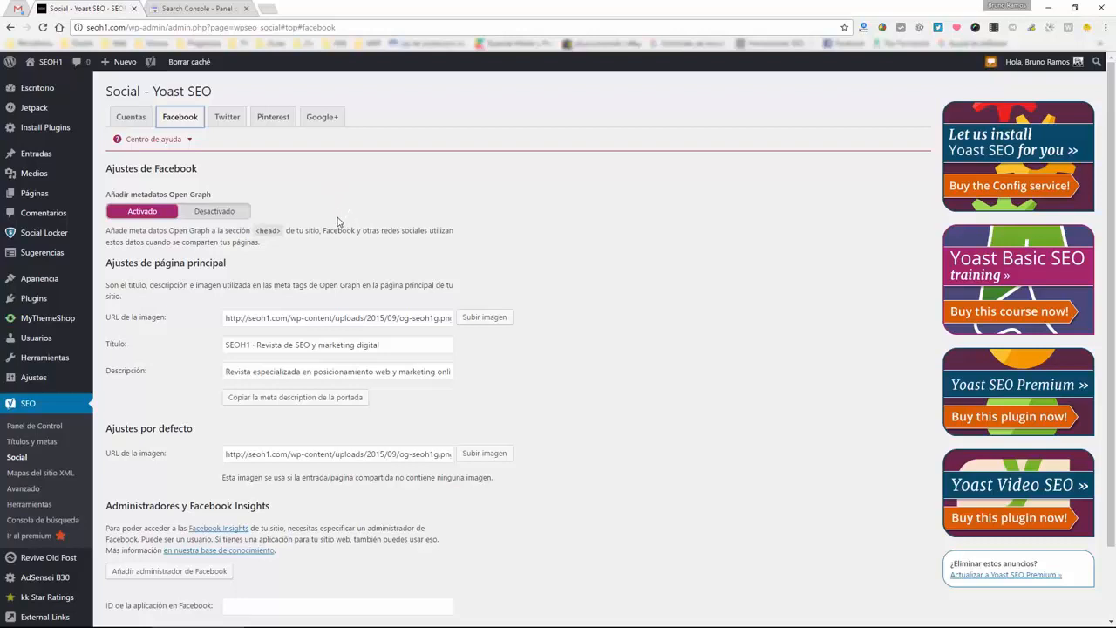
left_click_drag(225, 320, 464, 324)
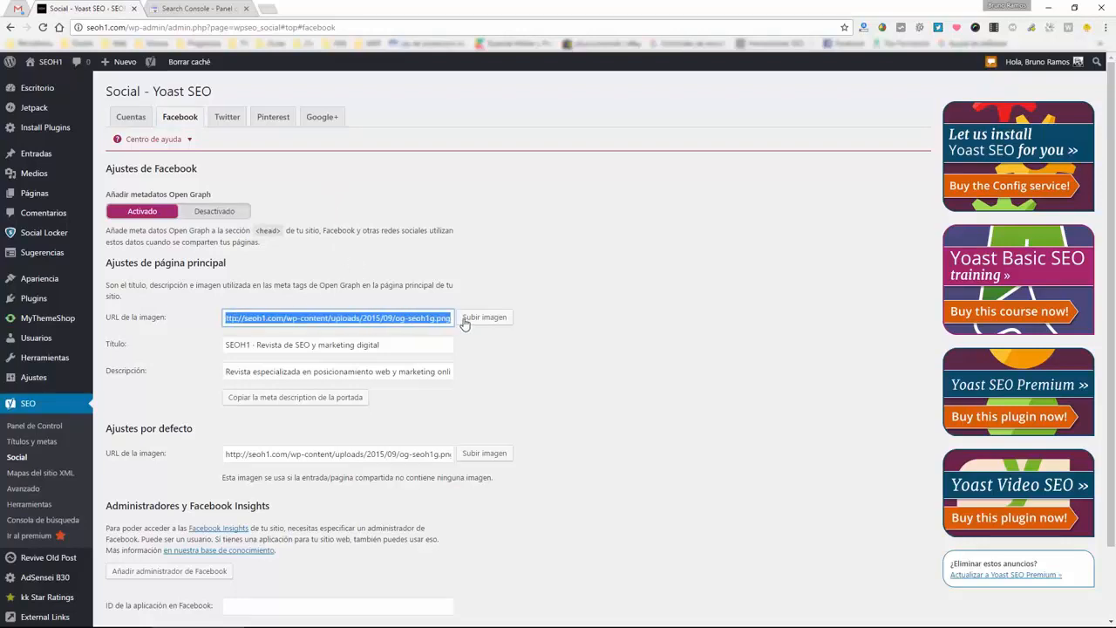
left_click_drag(393, 347, 397, 321)
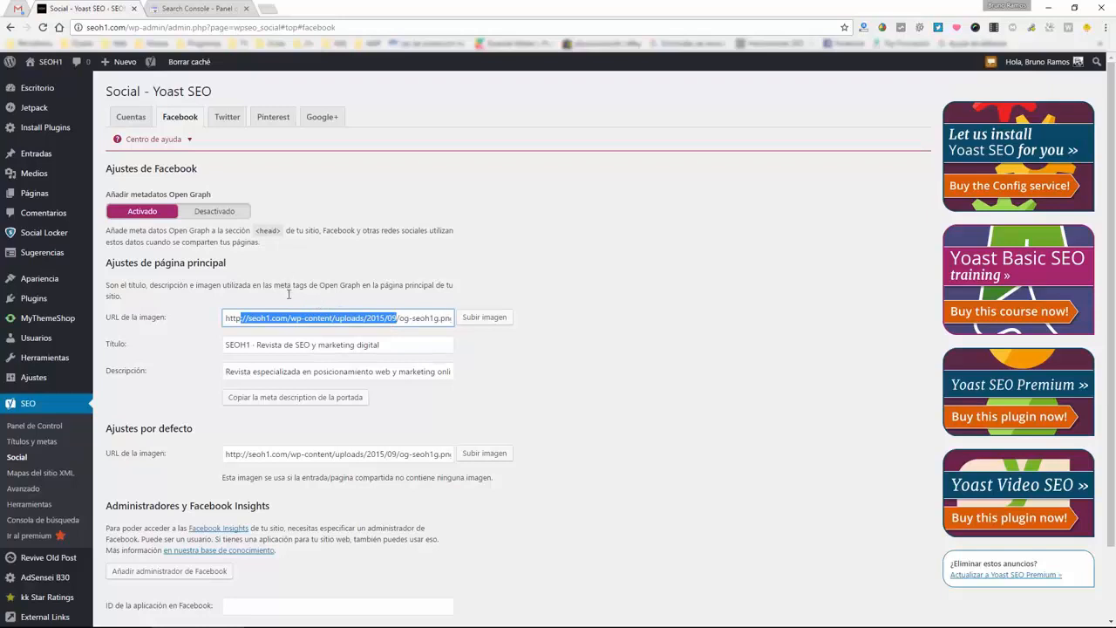
left_click(235, 319)
left_click(248, 348)
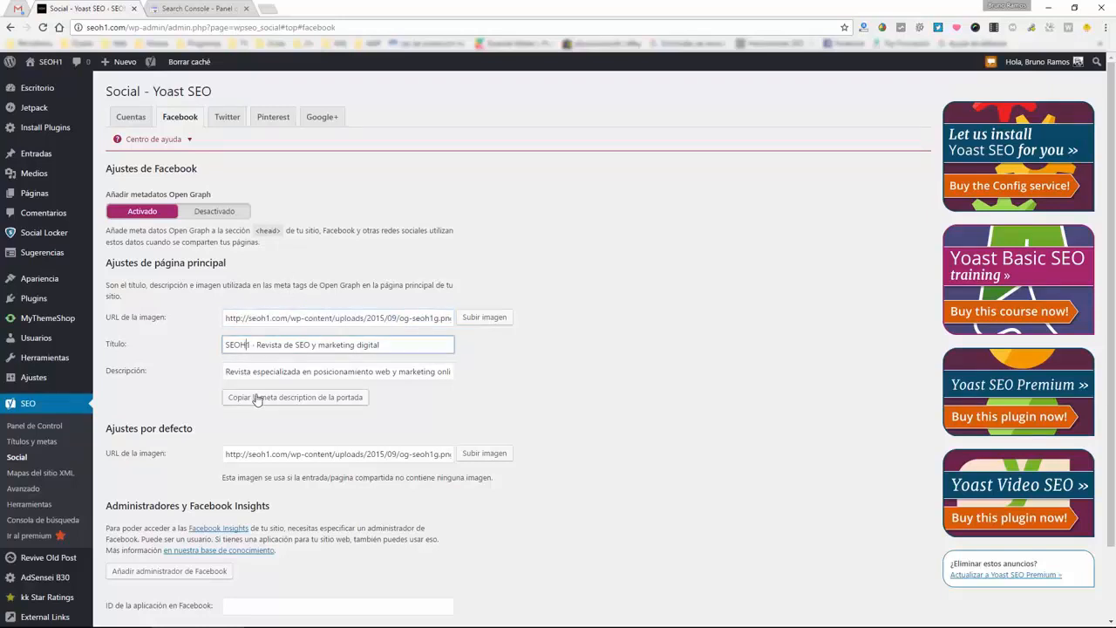
left_click(255, 373)
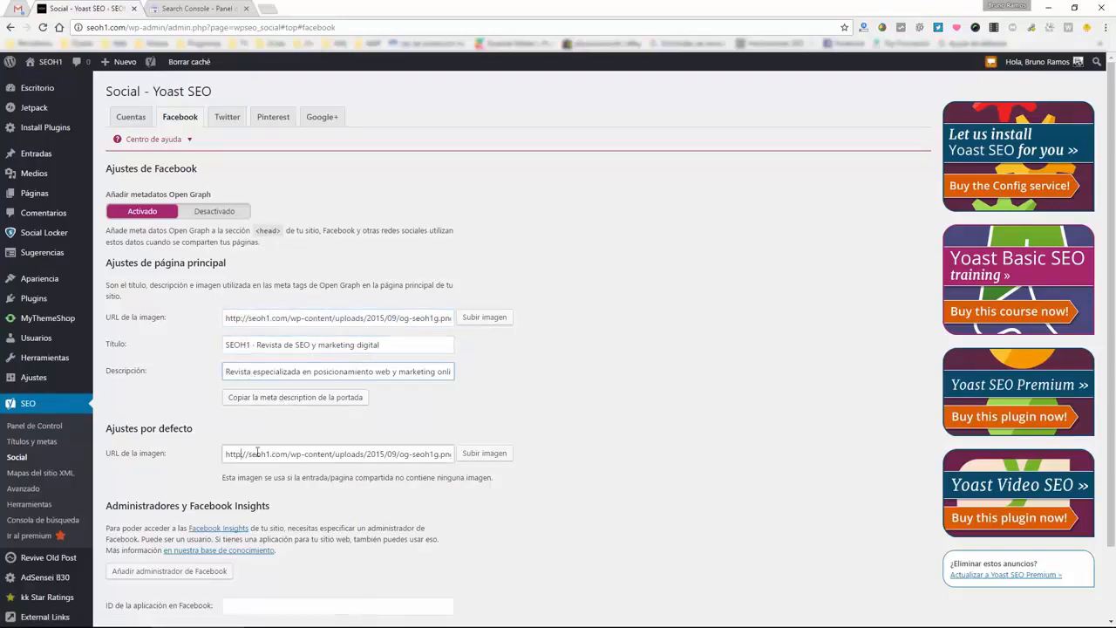
left_click_drag(242, 454, 505, 452)
left_click(357, 454)
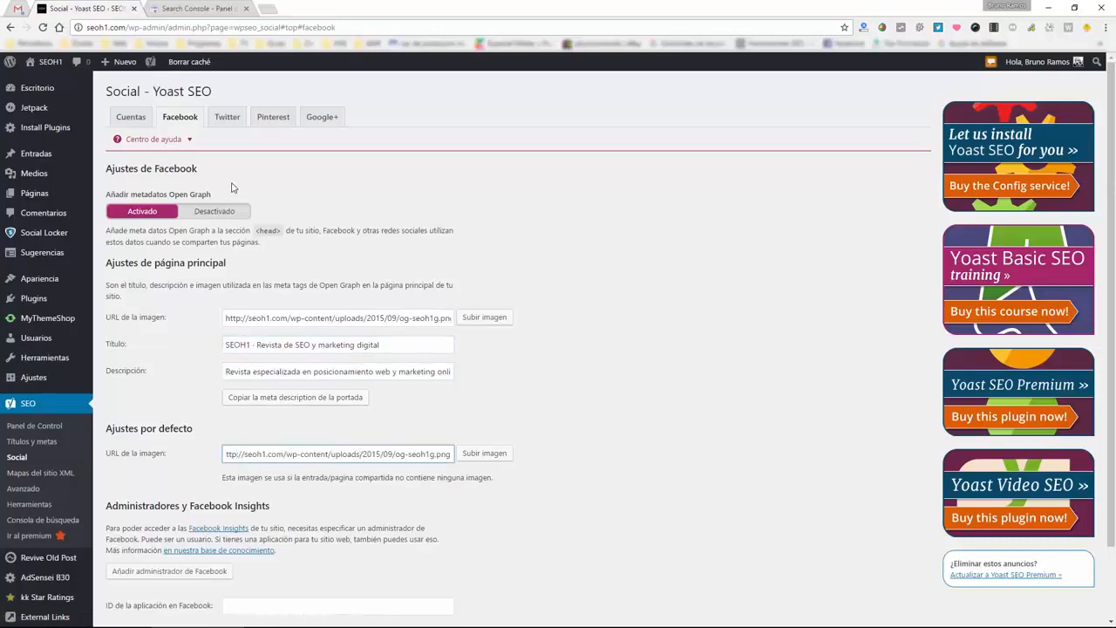
Review the Twitter card settings and the Pinterest confirmation settings.
left_click(227, 118)
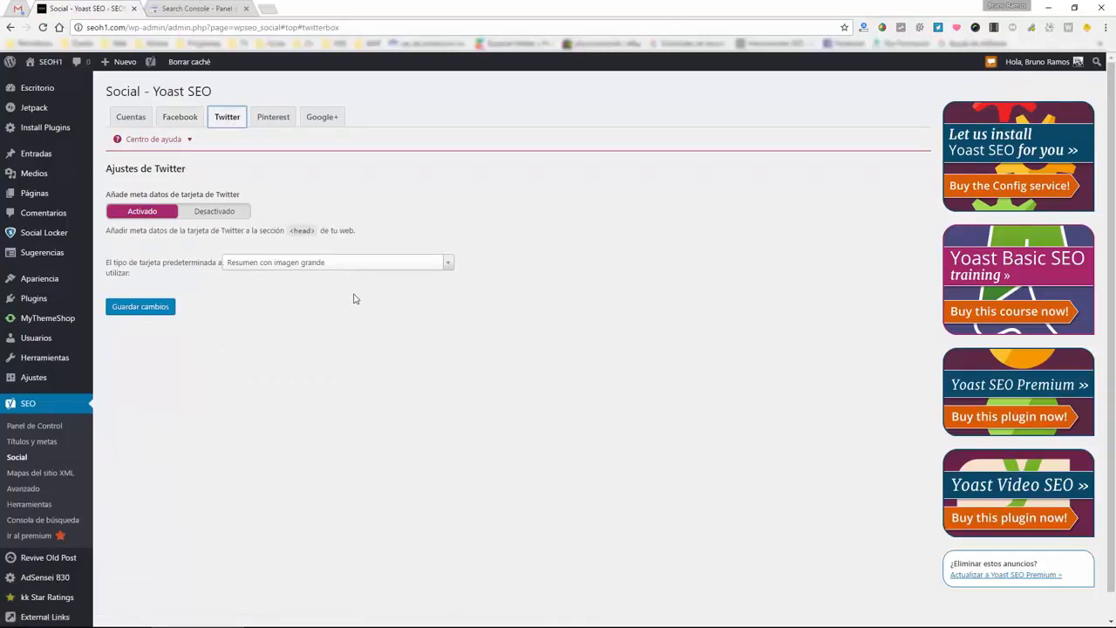
left_click(266, 117)
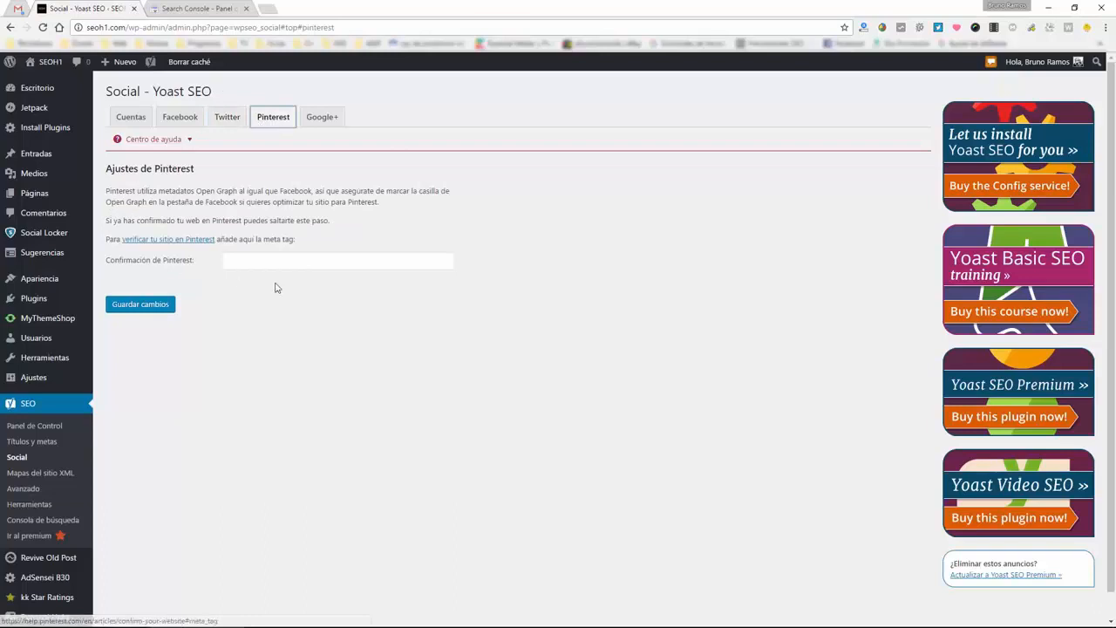
Check the Pinterest confirmation field and review the Google+ settings, examining the Google Publisher page URL.
left_click(303, 259)
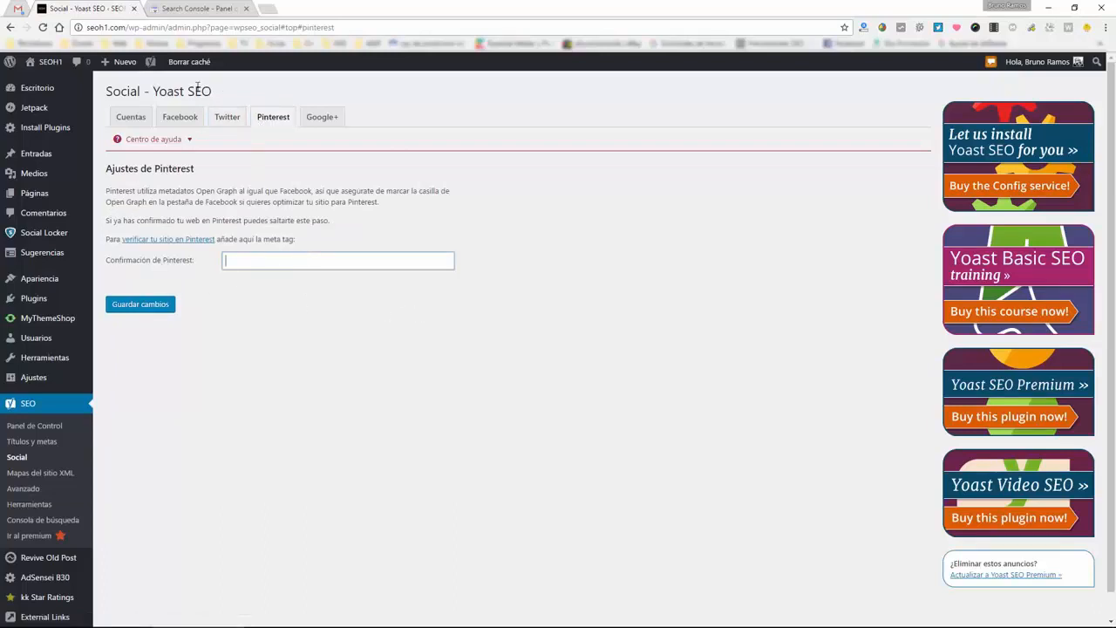
left_click(341, 119)
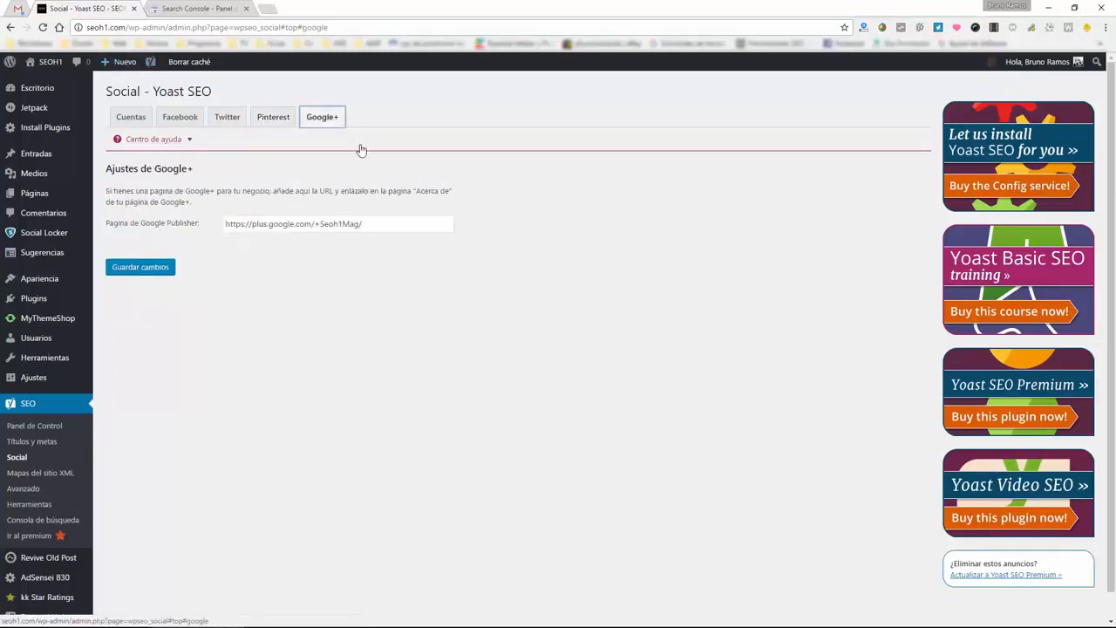
left_click_drag(412, 226, 108, 224)
left_click(269, 266)
left_click(165, 235)
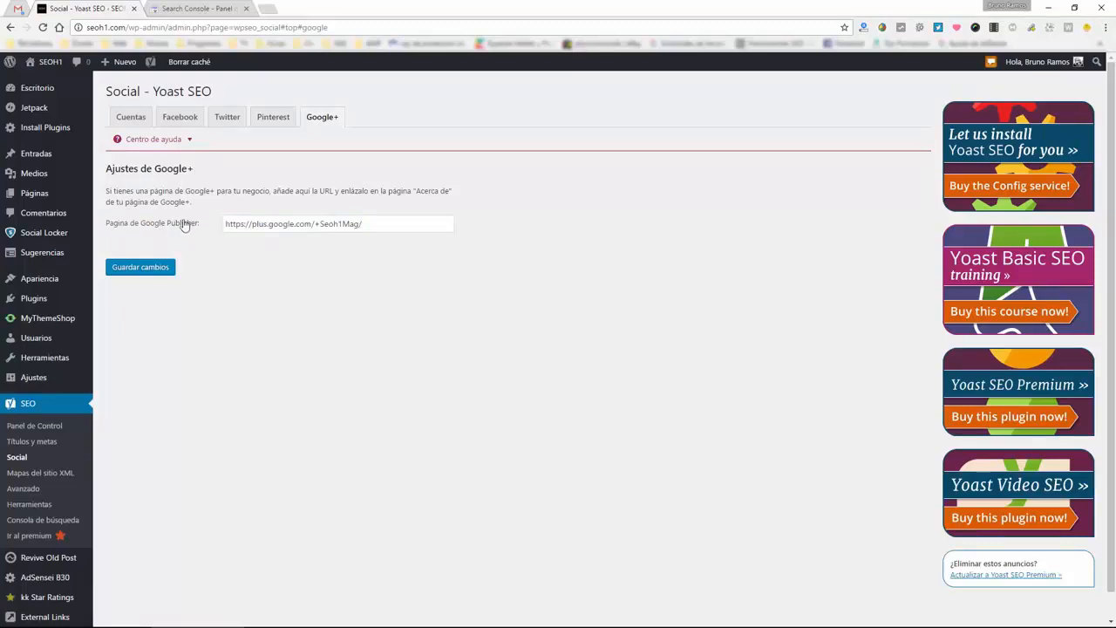
left_click_drag(400, 221, 205, 214)
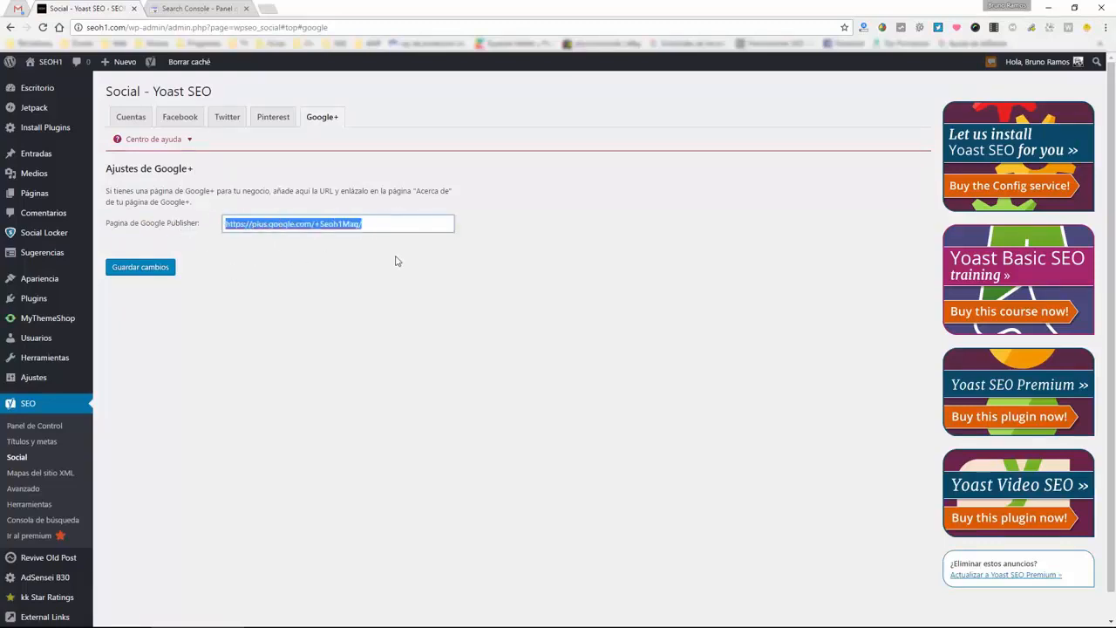
Open the live home page's source code in a separate tab, search it for "pub" and examine the publisher link tag.
middle_click(52, 63)
left_click(178, 8)
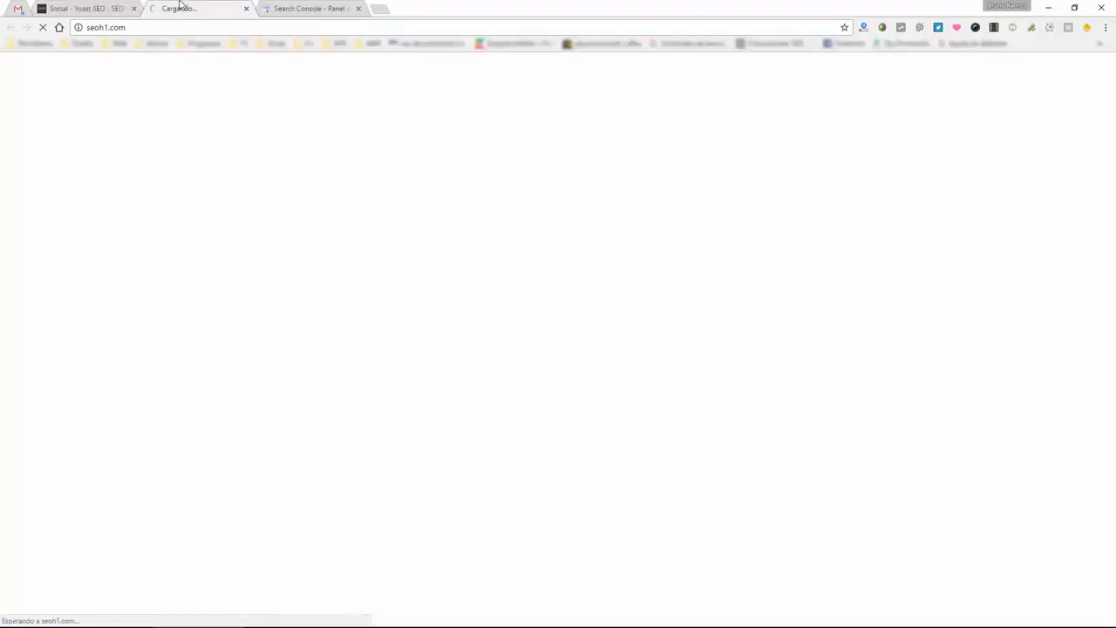
key("ctrl+u")
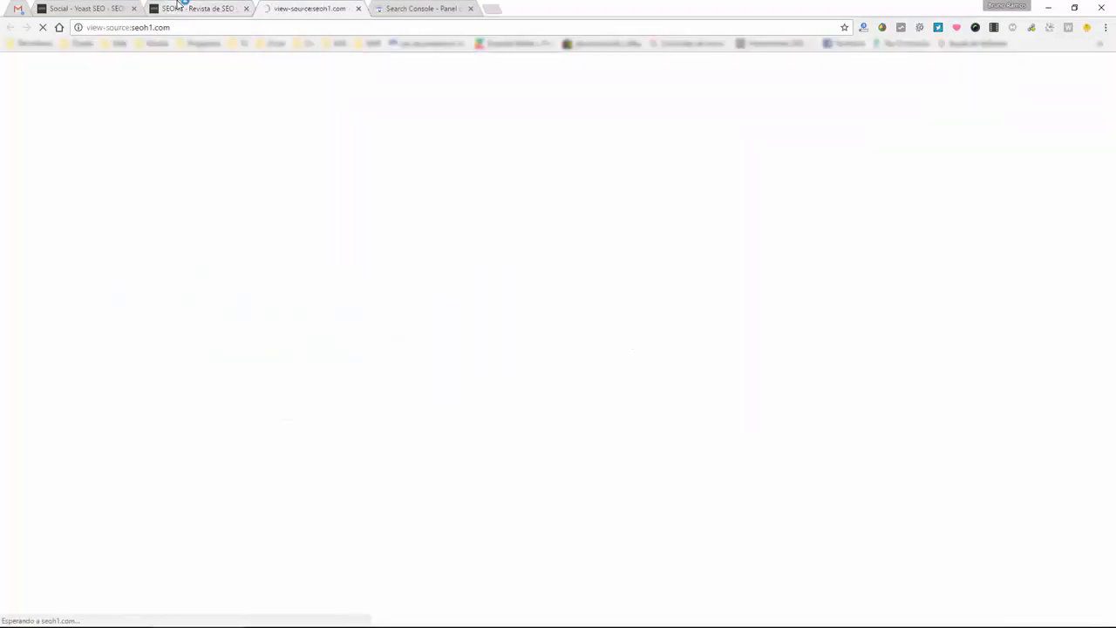
key("ctrl+f")
type("pub")
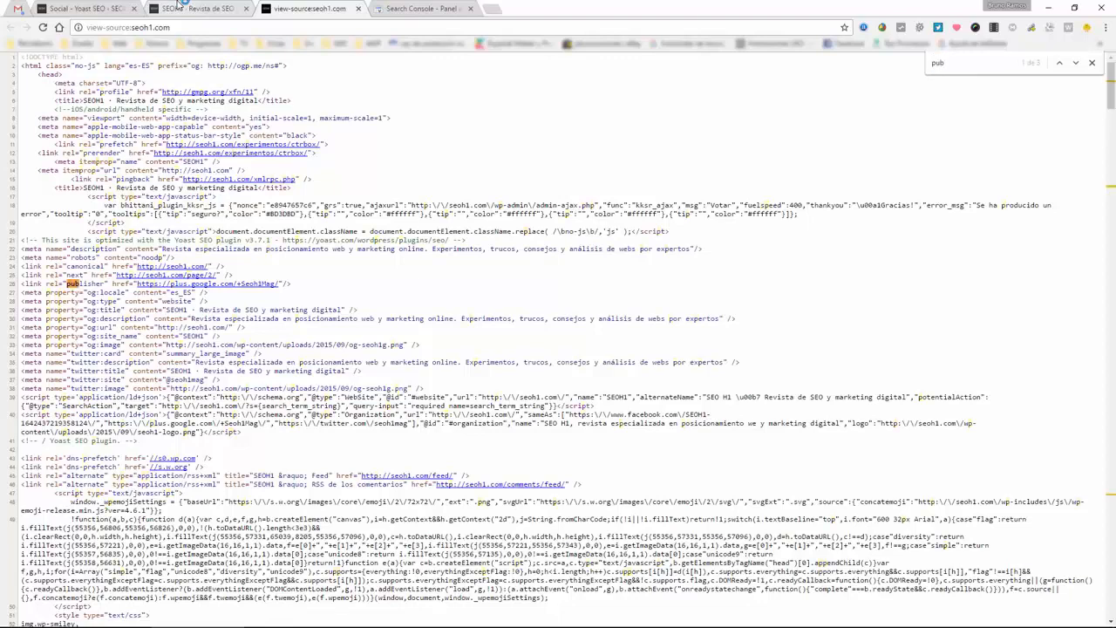
left_click_drag(307, 283, 4, 284)
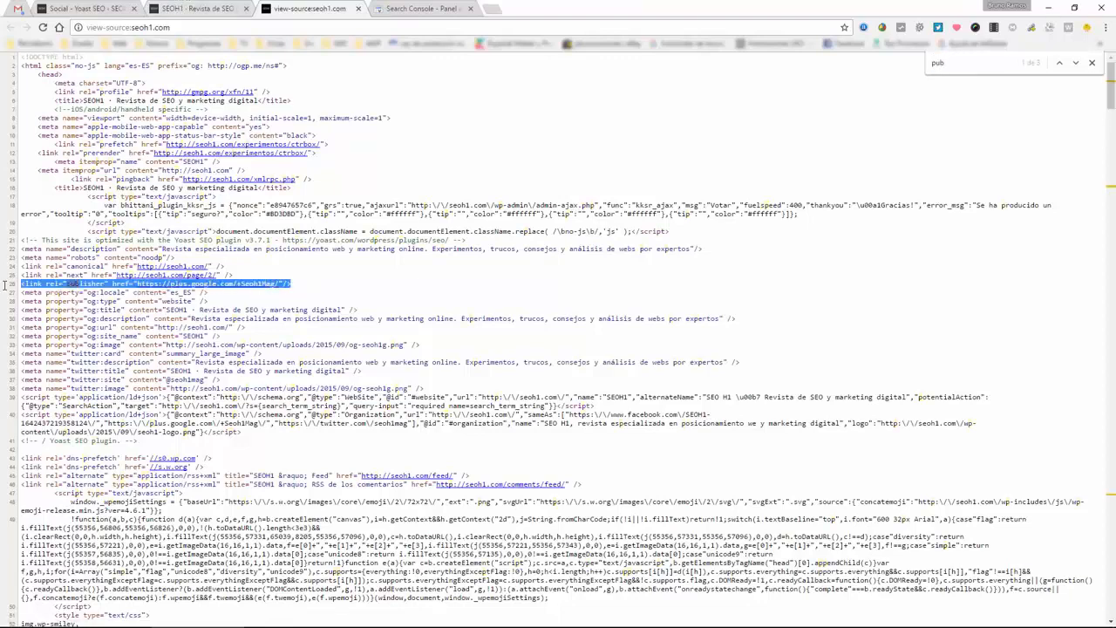
left_click(349, 288)
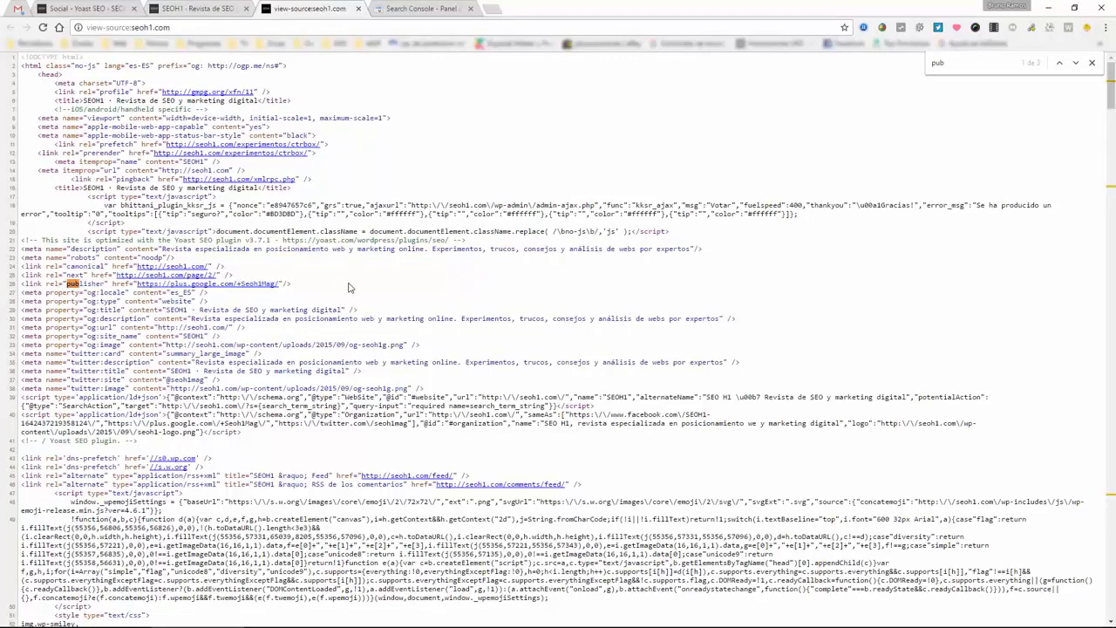
left_click_drag(292, 283, 12, 285)
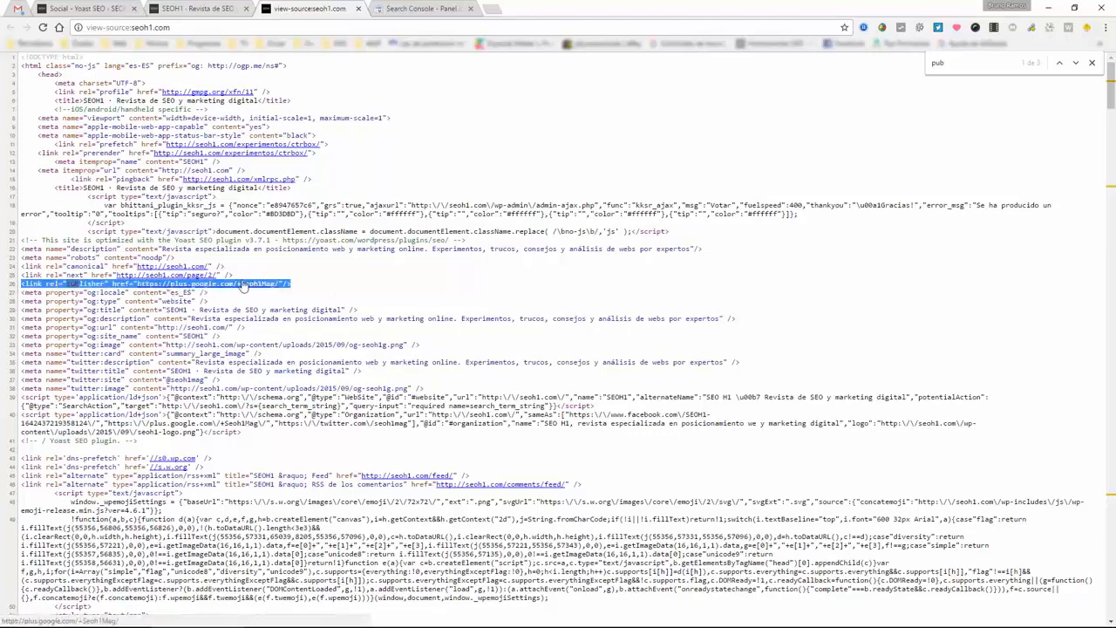
double_click(101, 288)
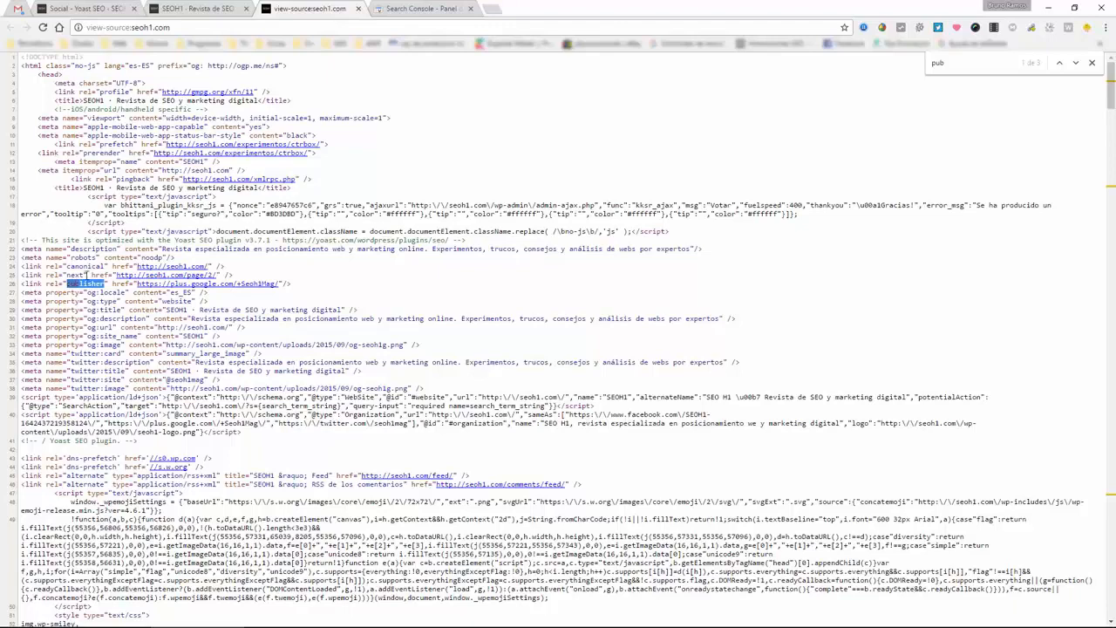
Open the CTRBox article's source code, search it for "auth", examine the article author and publisher tags, and close the source view.
left_click(199, 7)
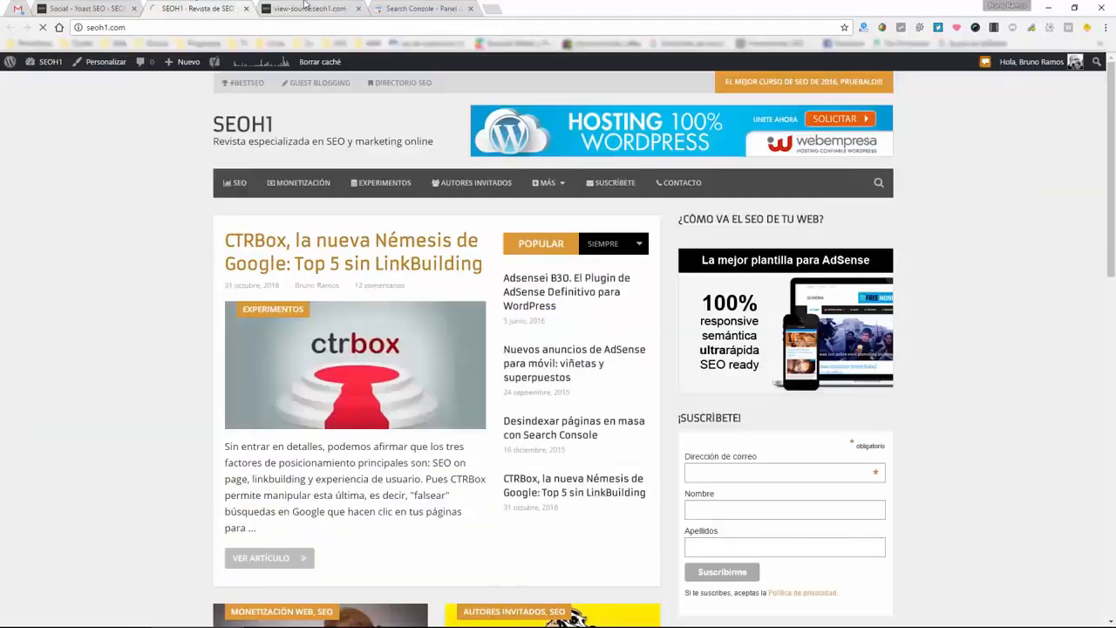
left_click(339, 265)
left_click(306, 8)
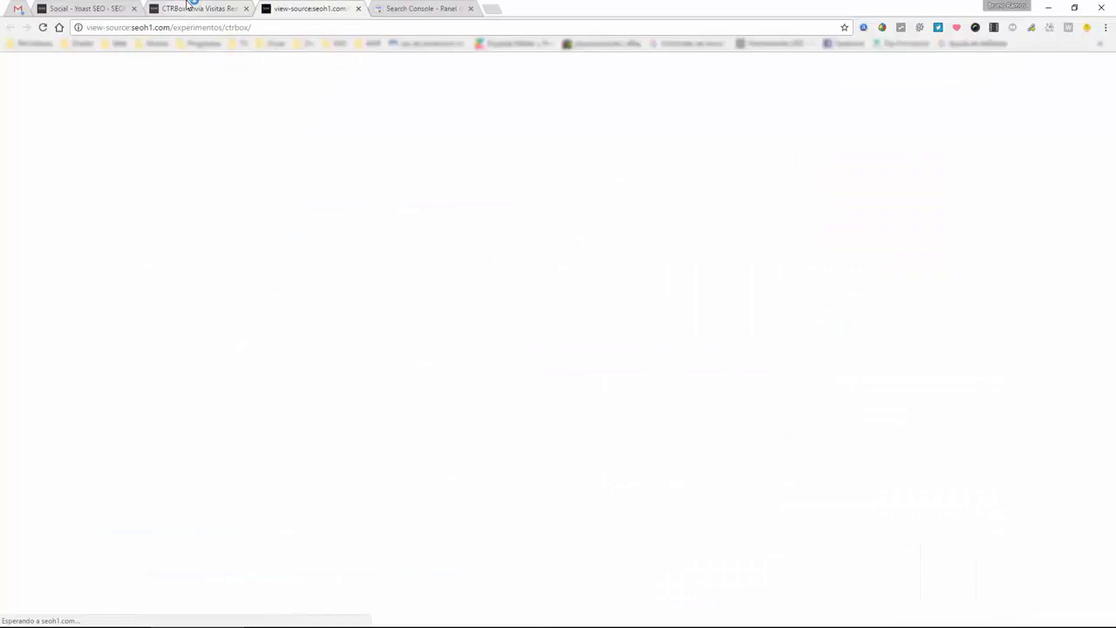
key("ctrl+f")
type("auth")
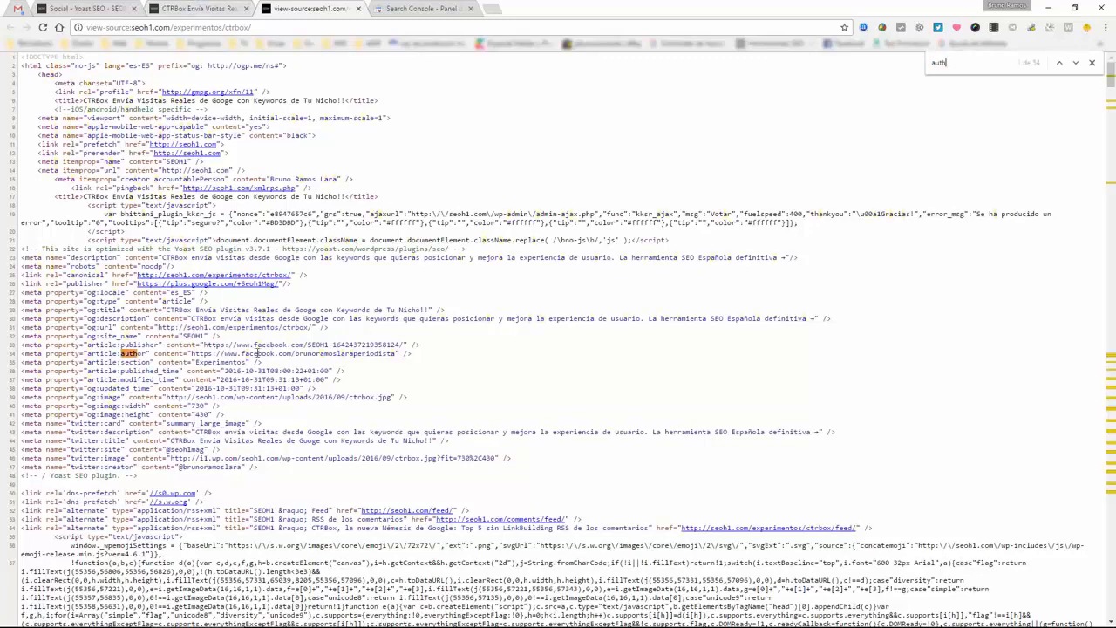
left_click_drag(220, 354, 403, 354)
double_click(351, 354)
left_click(140, 345)
middle_click(294, 5)
Return to the Yoast SEO settings, open Mapas del sitio XML and close the CTRBox article page.
left_click(111, 6)
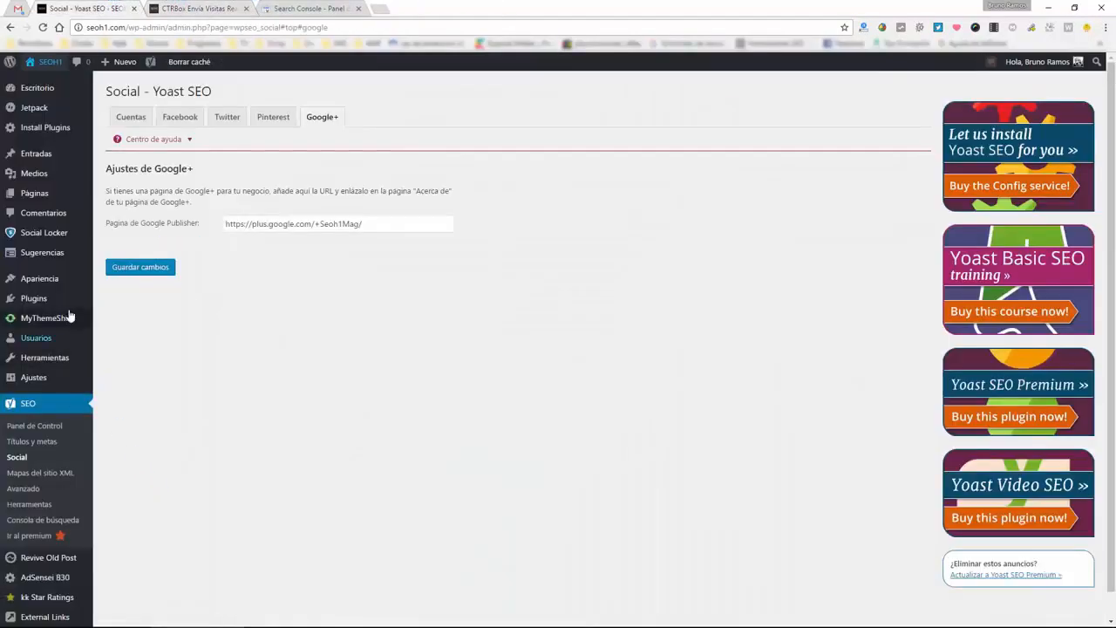
left_click(214, 5)
left_click(120, 6)
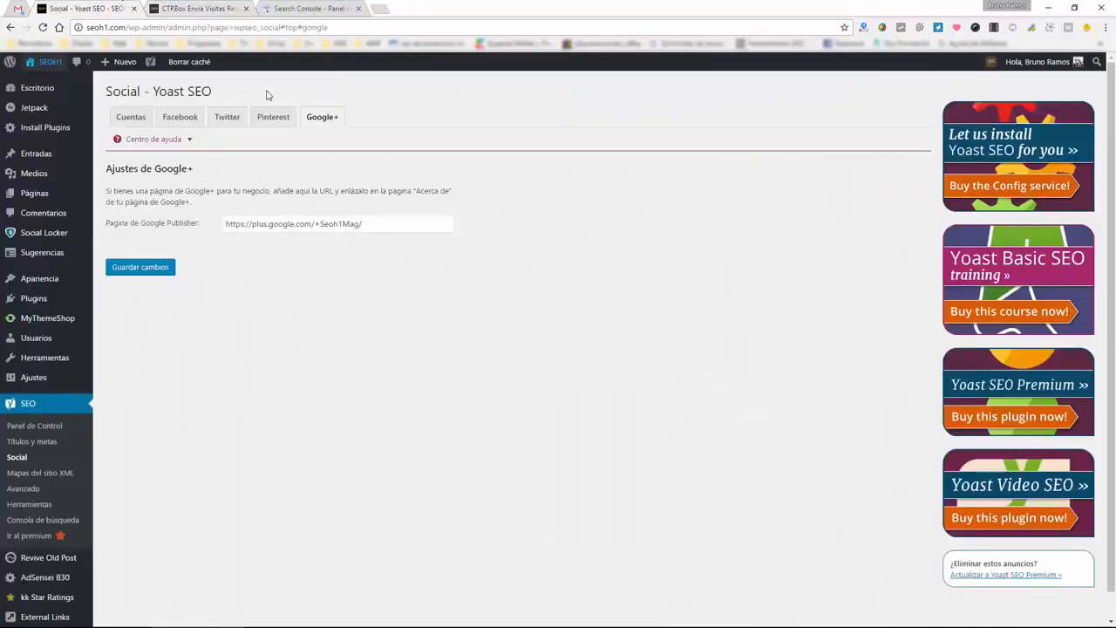
left_click(39, 475)
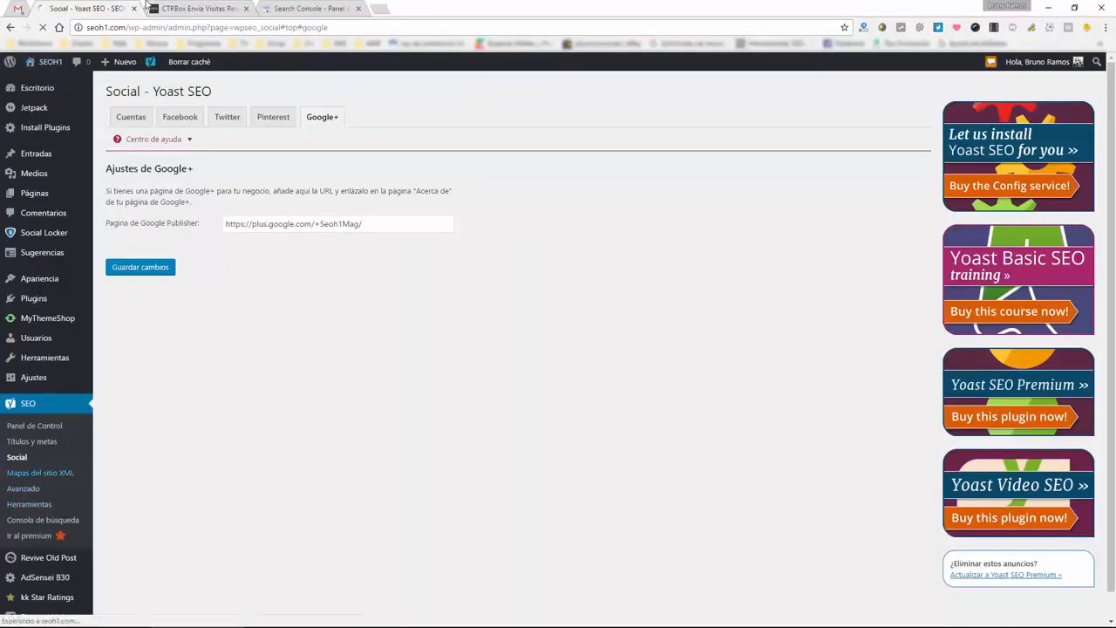
middle_click(181, 5)
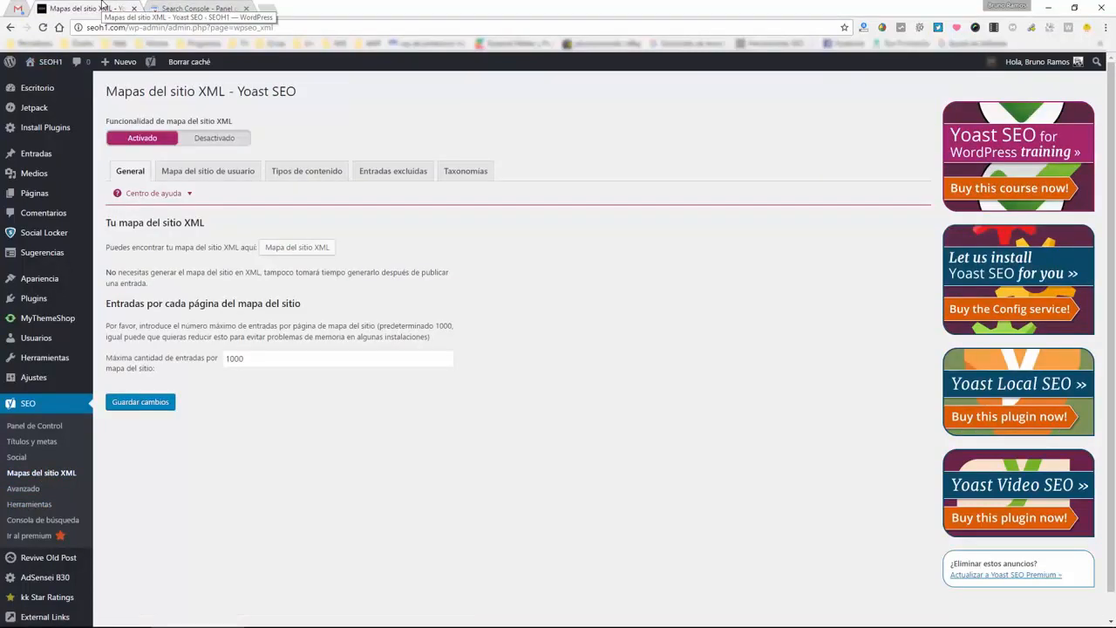
Review the Bing, Google Search Console and Yandex verification fields under Webmaster Tools in a separate Panel de Control tab, and close it.
middle_click(41, 425)
left_click(200, 10)
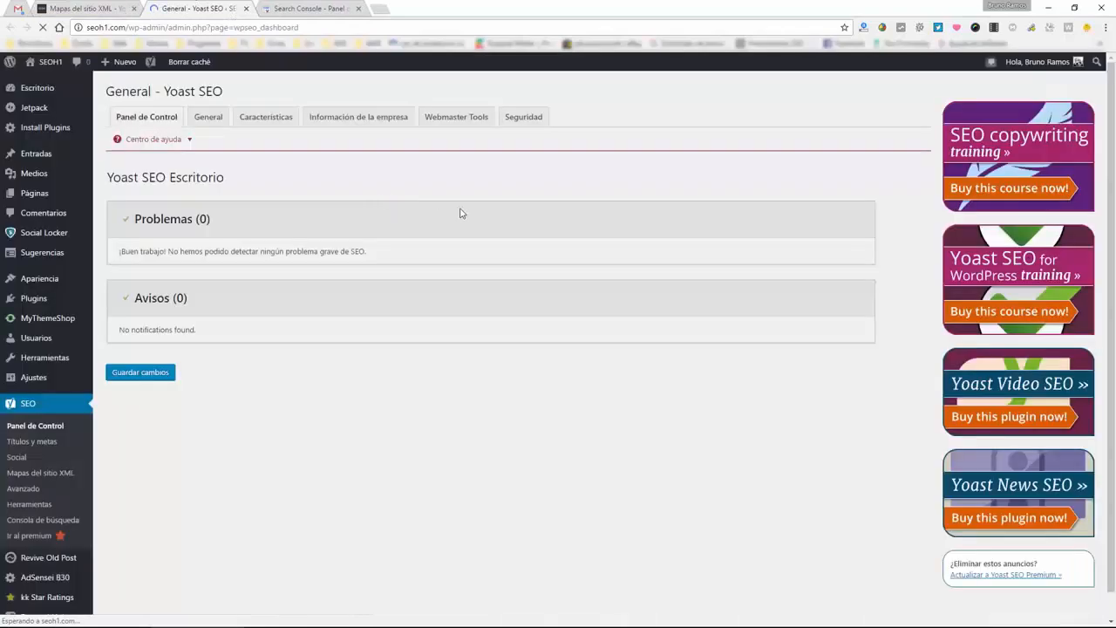
left_click(460, 117)
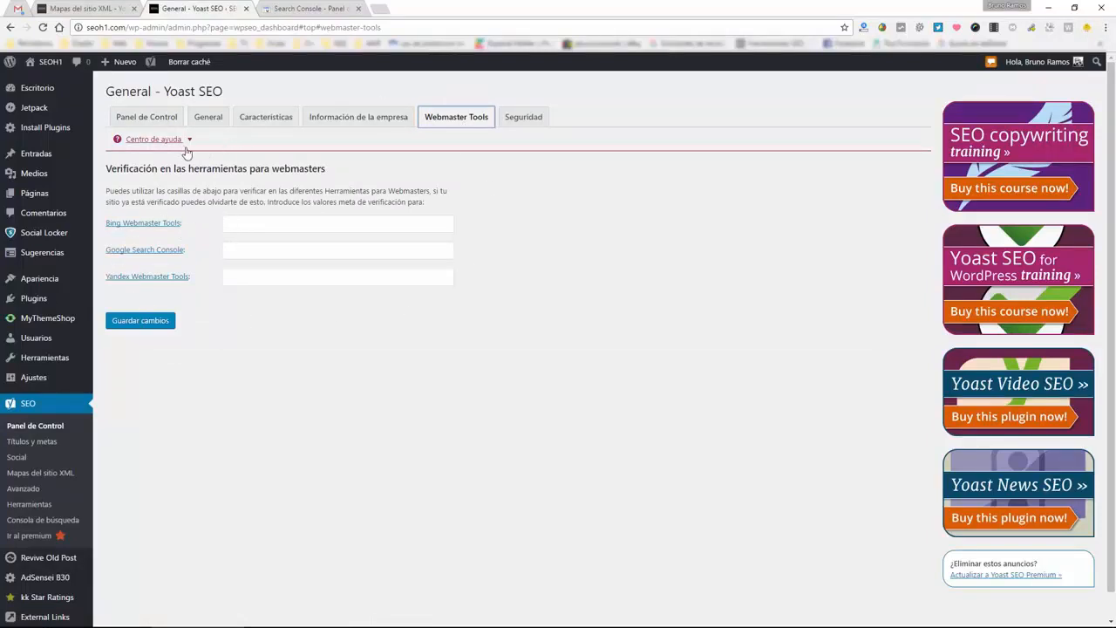
left_click(253, 225)
left_click(252, 251)
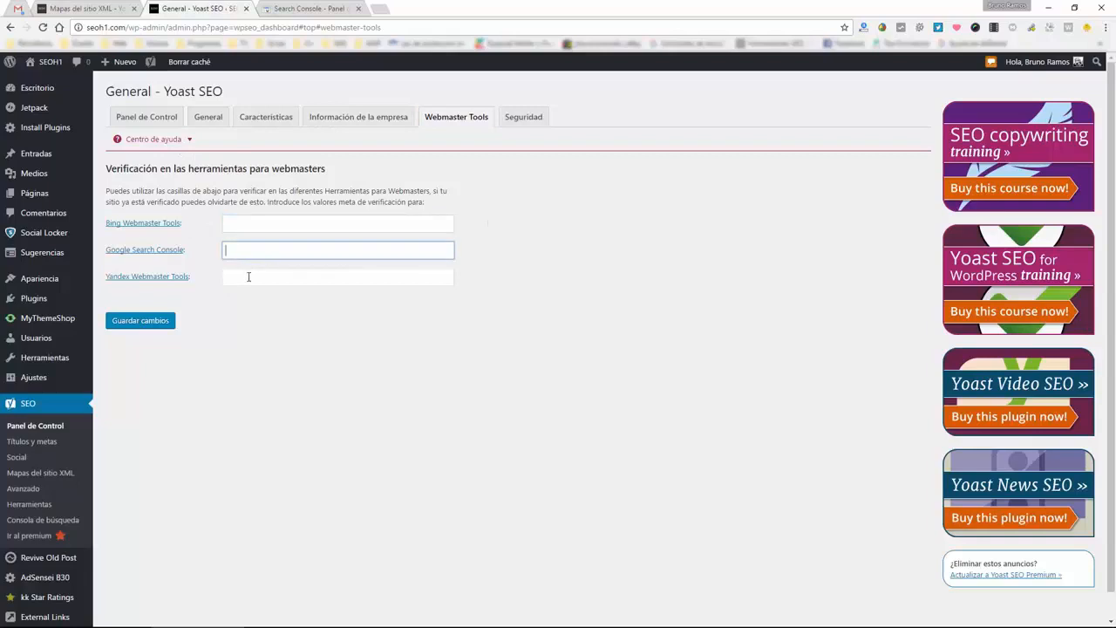
left_click(249, 276)
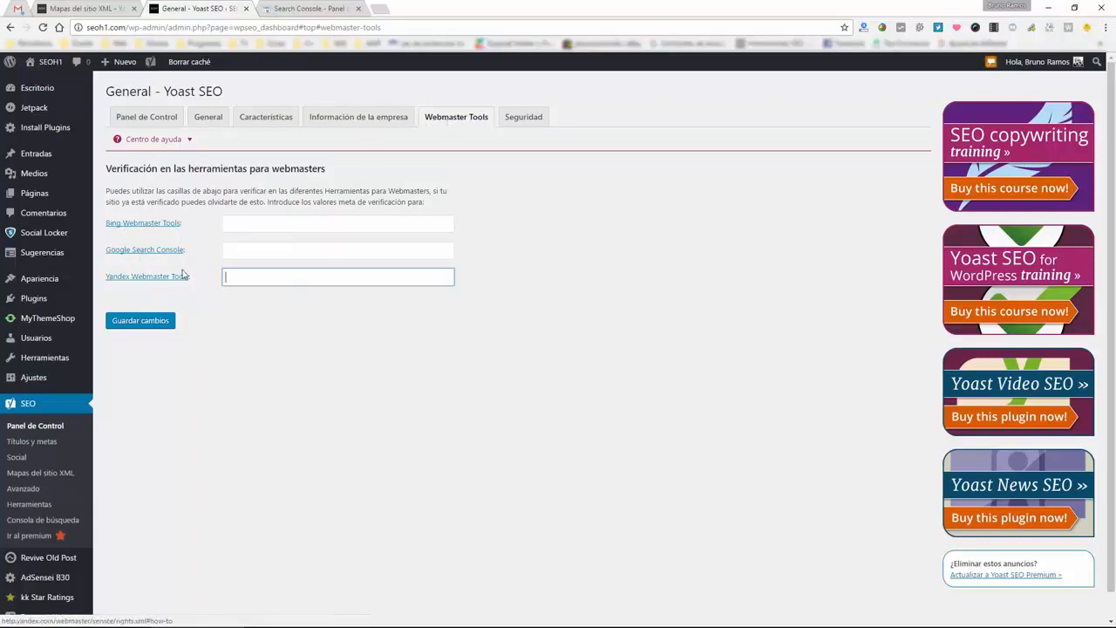
left_click(225, 224)
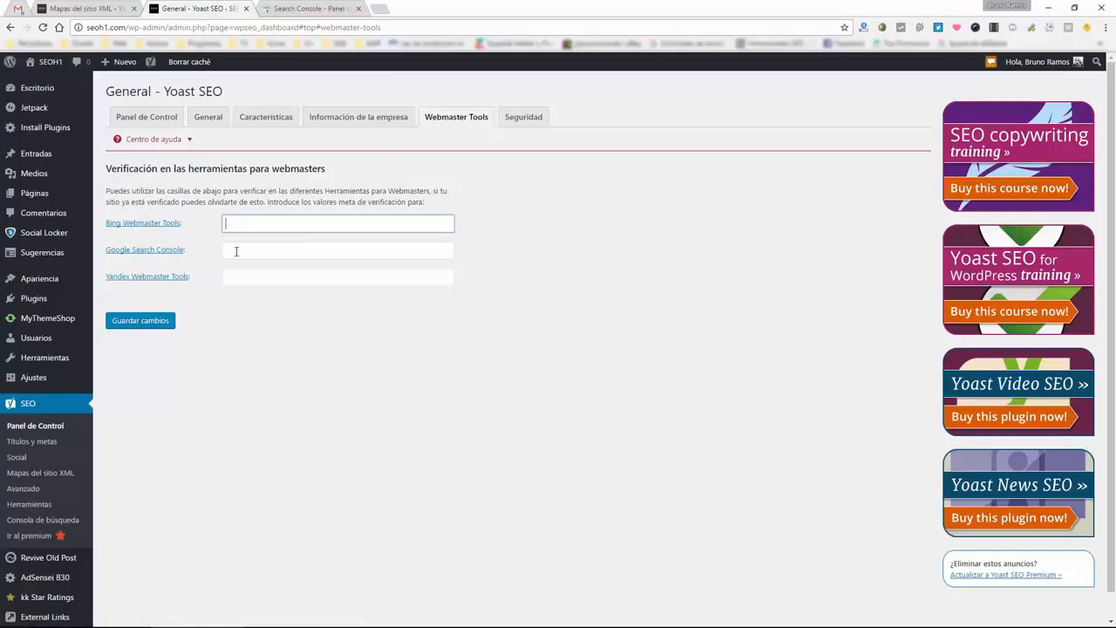
left_click(236, 251)
left_click(241, 275)
left_click(243, 224)
left_click(244, 250)
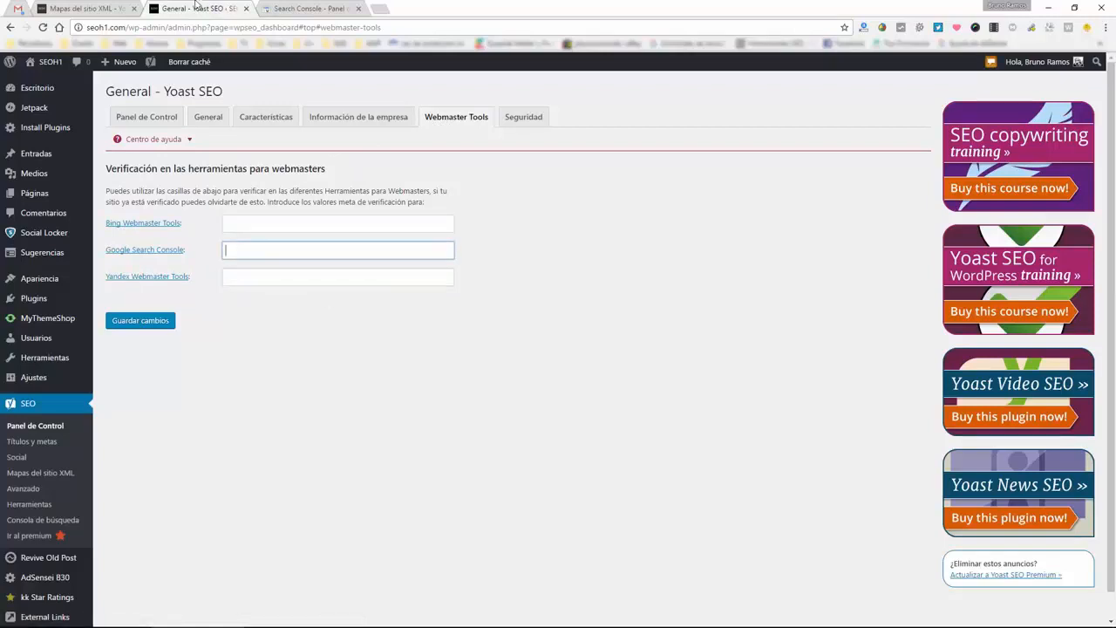
middle_click(196, 5)
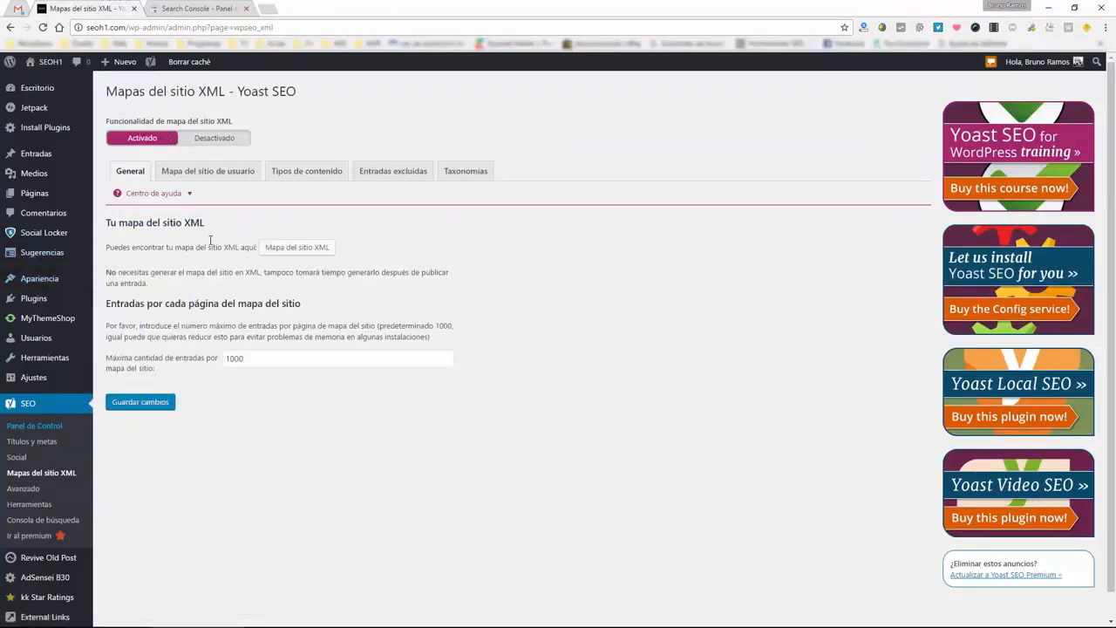
Switch the XML sitemap feature off and on again, and copy sitemap_index.xml from the address of the opened sitemap.
left_click(206, 139)
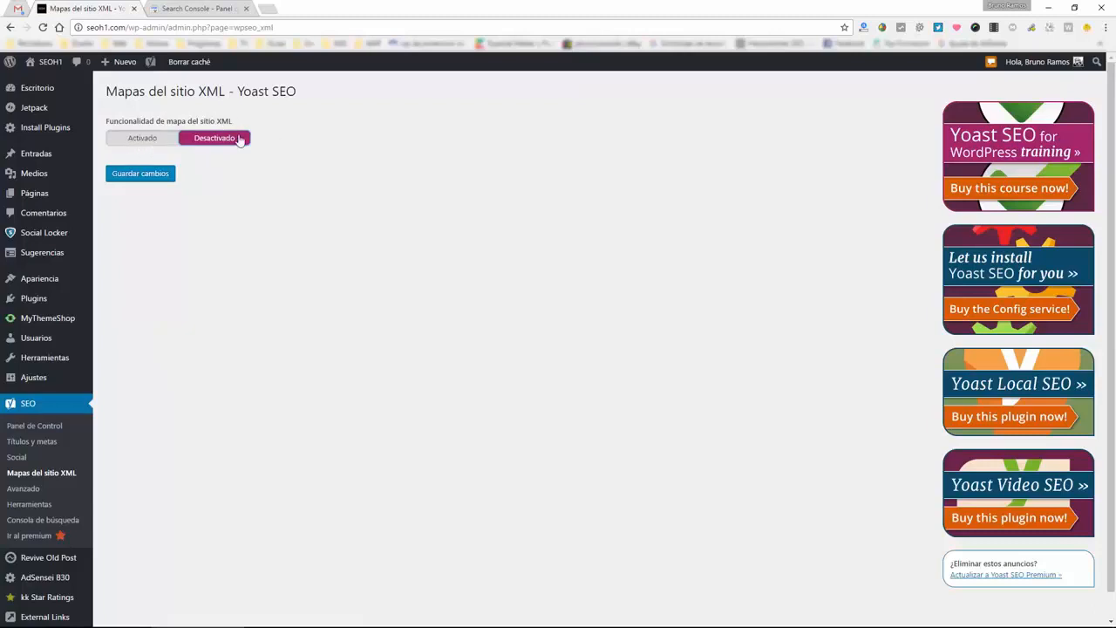
left_click(140, 142)
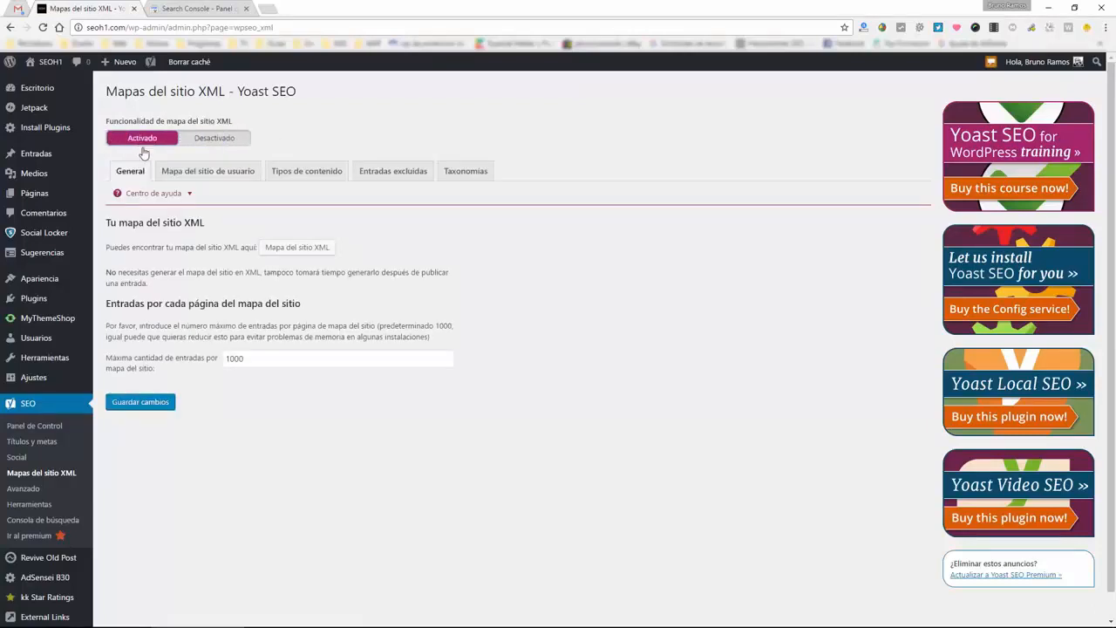
middle_click(287, 248)
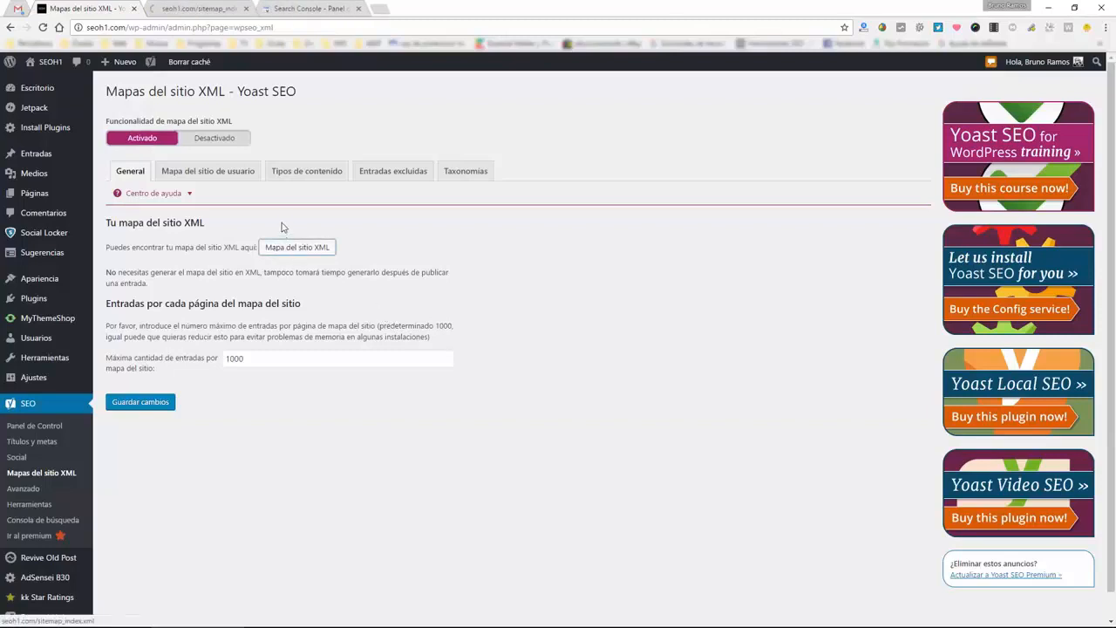
left_click(201, 11)
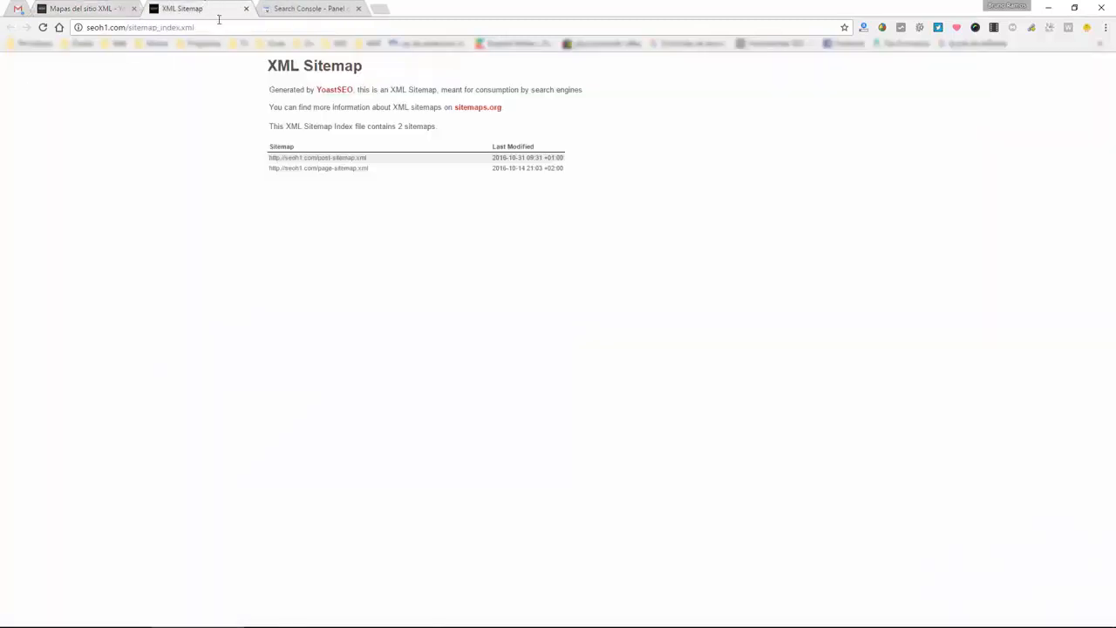
left_click_drag(133, 28, 243, 30)
key("ctrl+c")
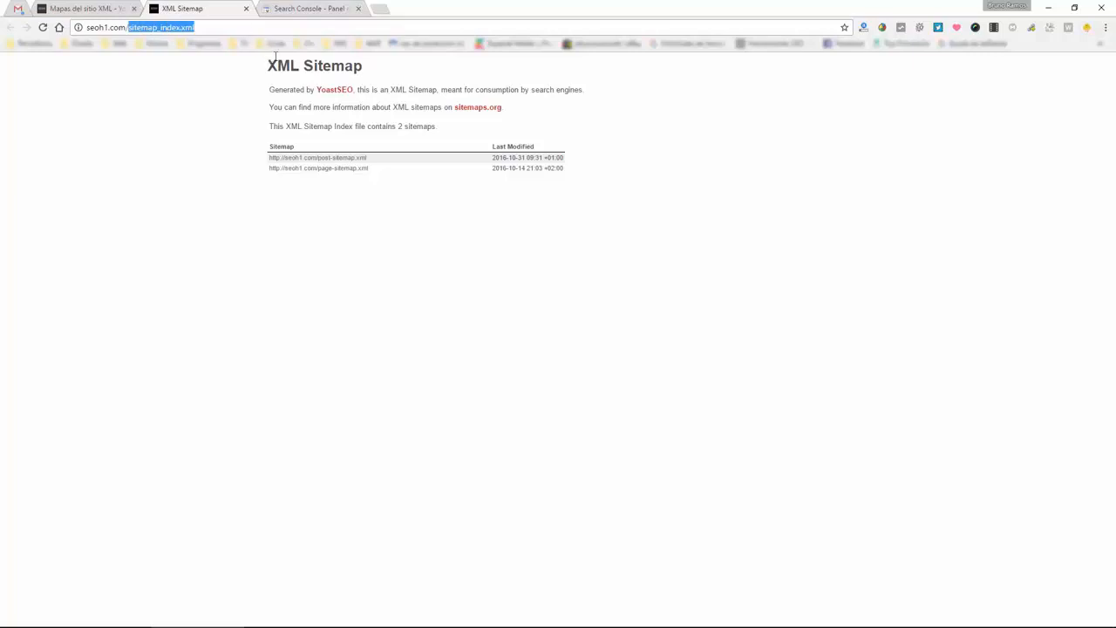
Switch to Google Search Console and open the Sitemaps report under Rastreo.
left_click(327, 8)
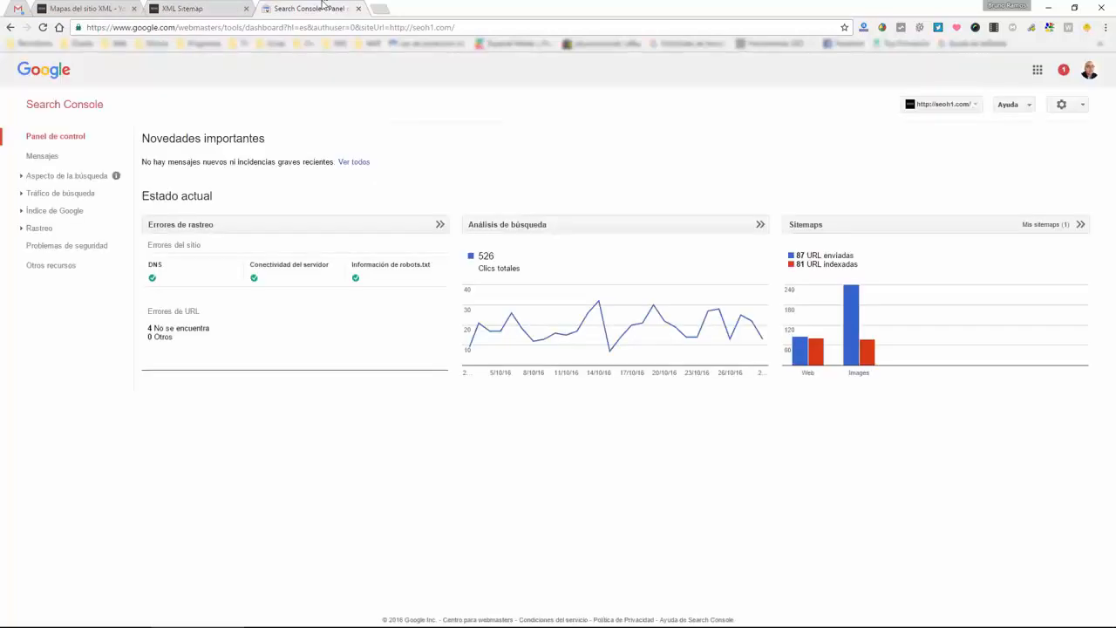
left_click(39, 229)
left_click(37, 294)
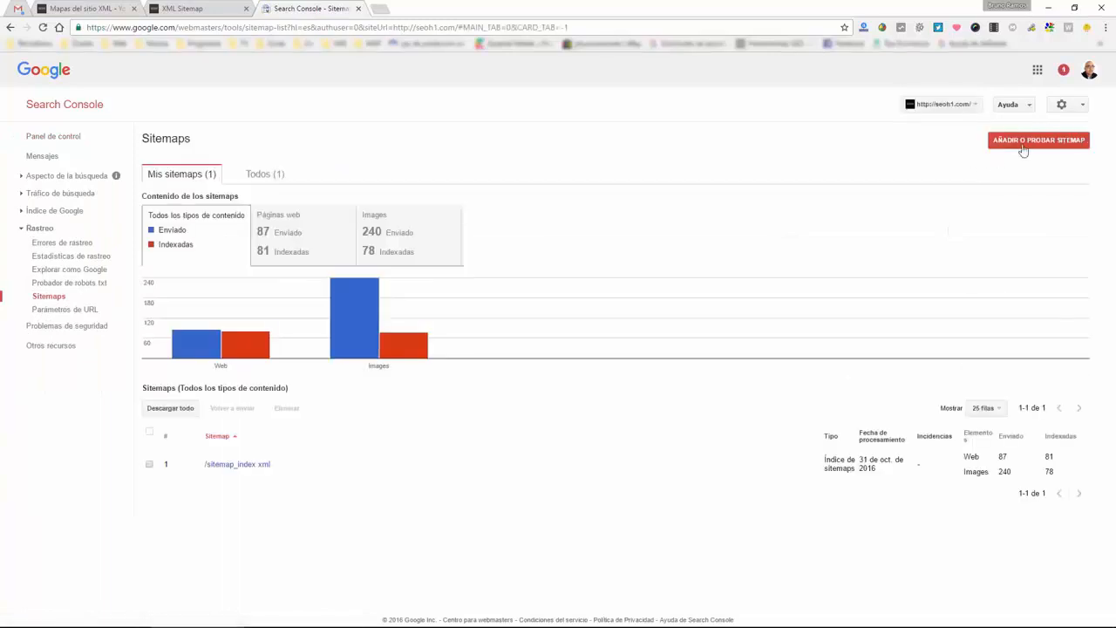
left_click(1026, 142)
left_click(1004, 181)
key("ctrl+v")
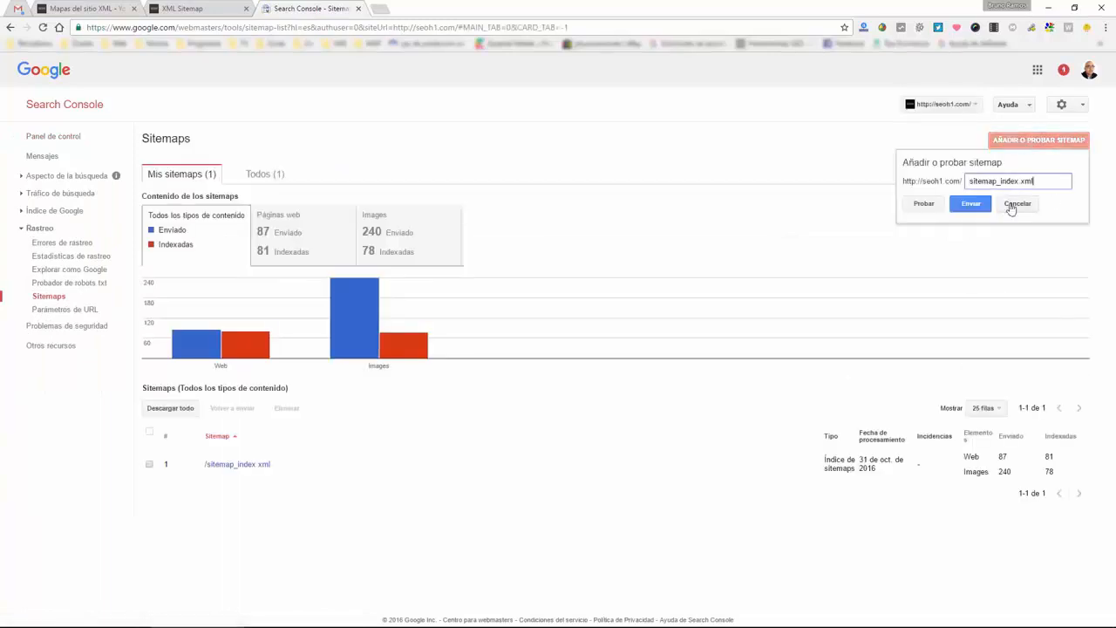
left_click_drag(1054, 183, 940, 180)
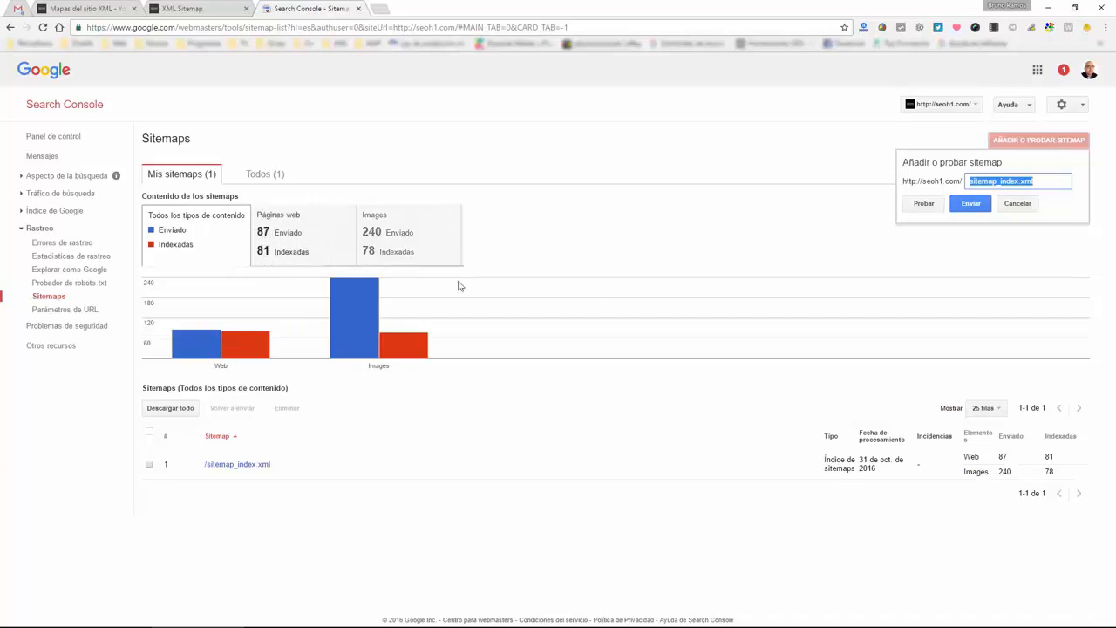
left_click(1016, 203)
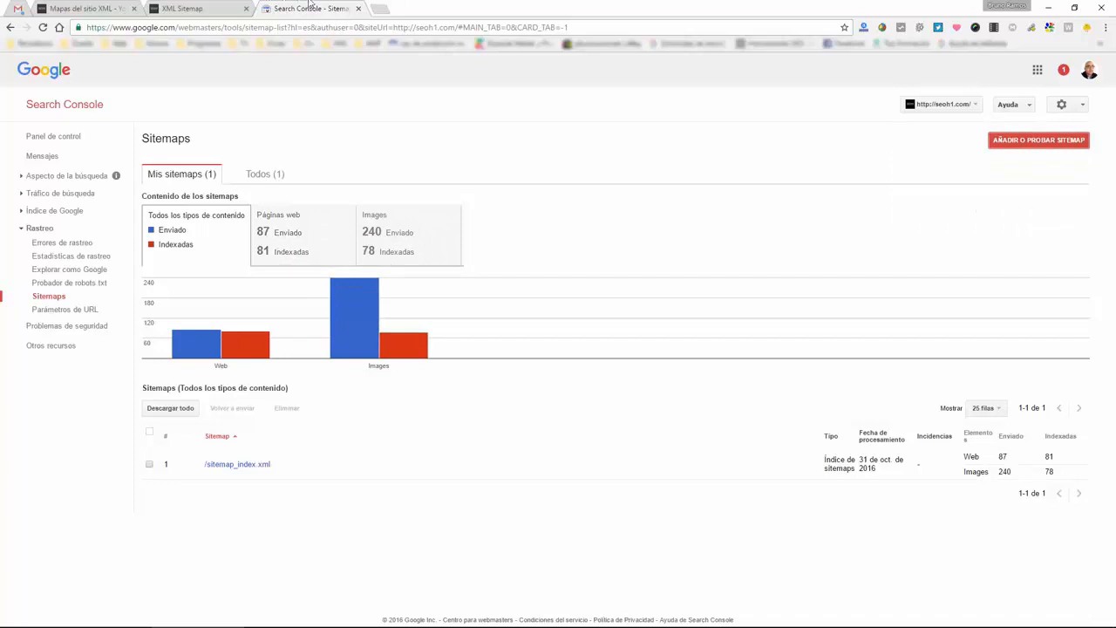
Review the web page statistics and the sitemap_index.xml details in Search Console, and close the Search Console and XML Sitemap tabs.
left_click(291, 233)
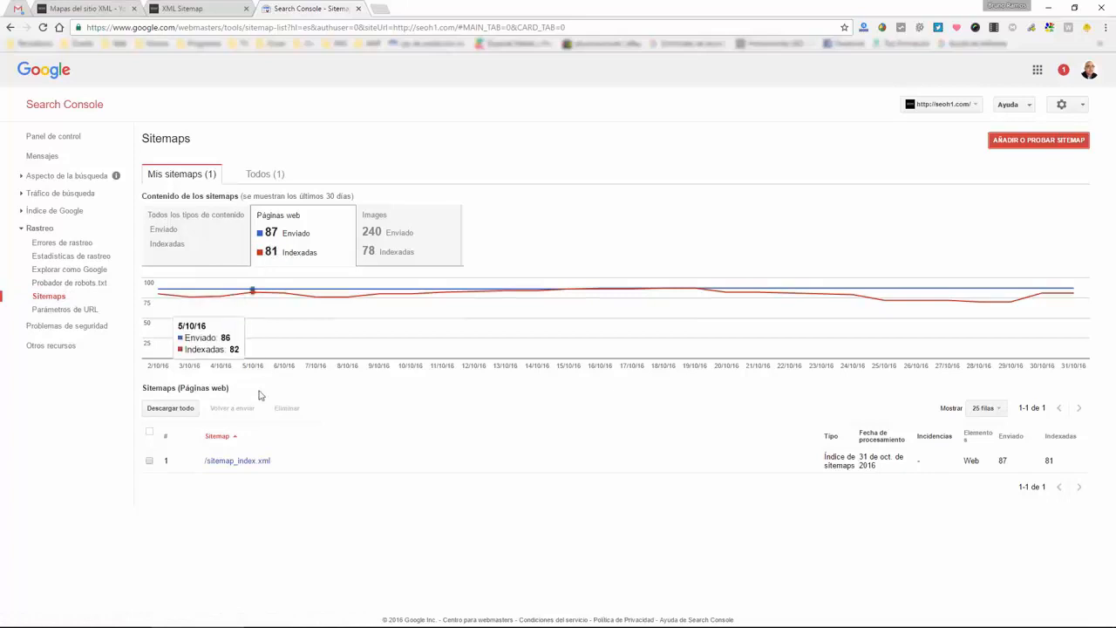
left_click(247, 462)
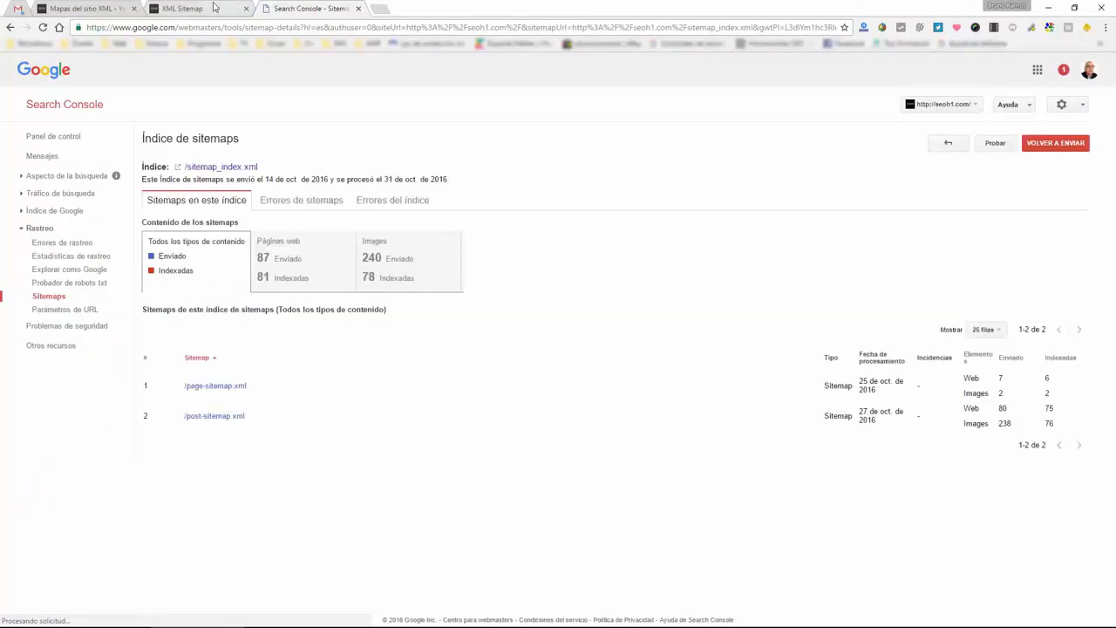
middle_click(334, 4)
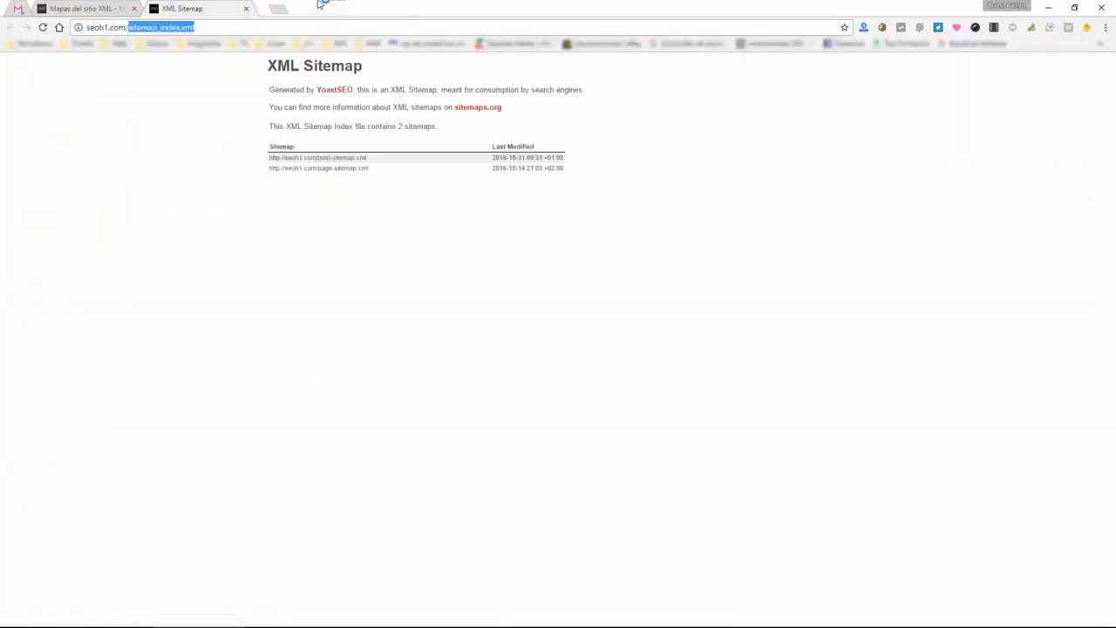
left_click(96, 8)
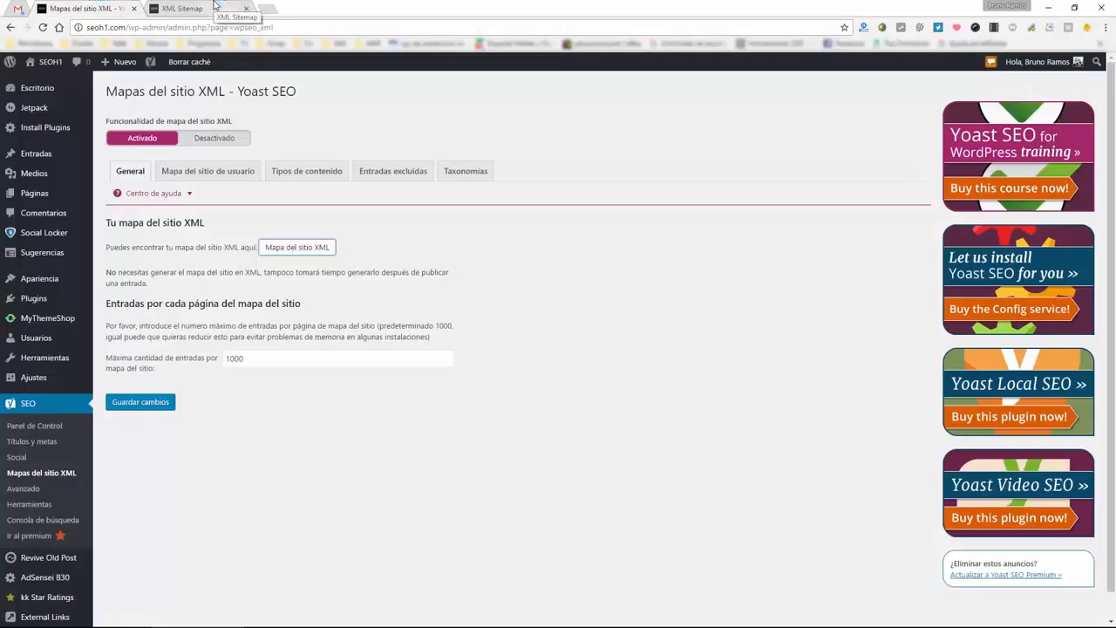
middle_click(215, 5)
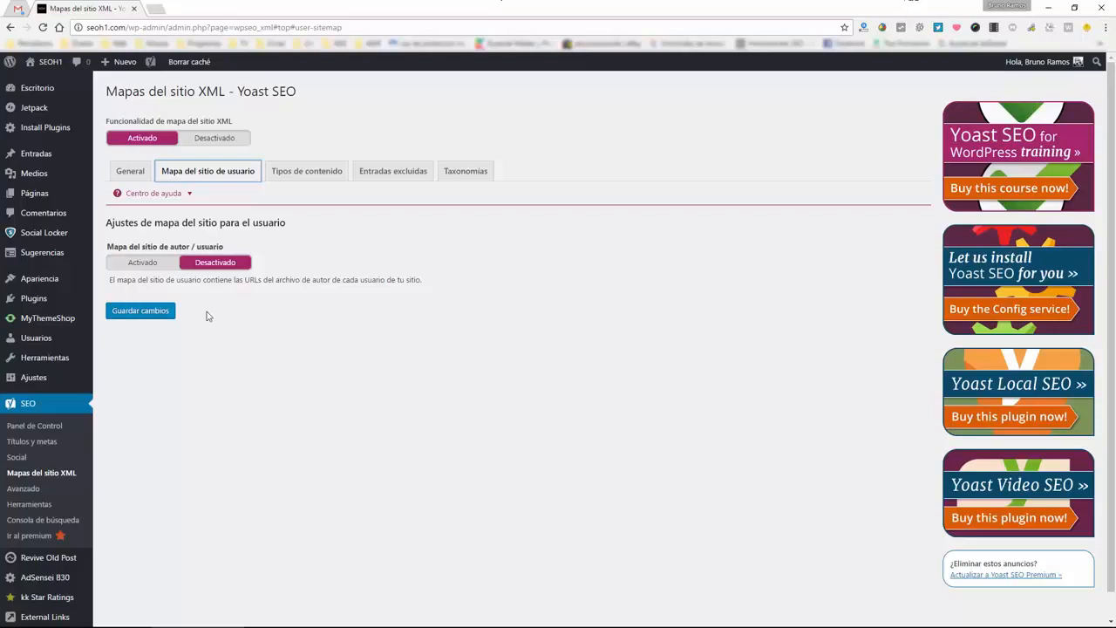
Review the XML sitemap settings for content types, highlighting the Multimedia (attachment) option.
left_click(323, 173)
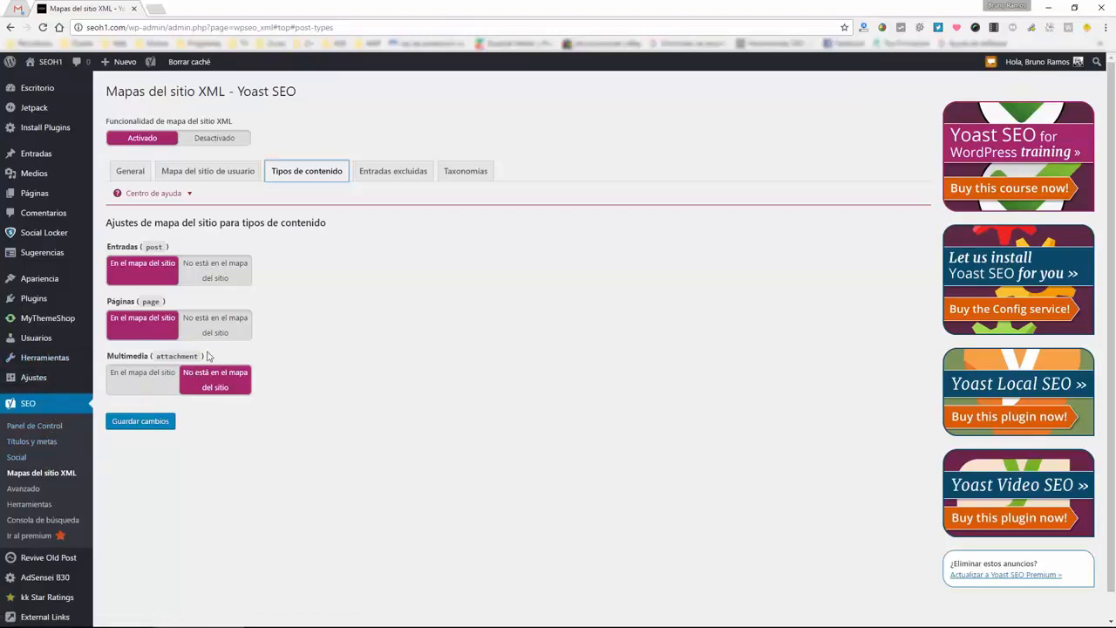
double_click(118, 354)
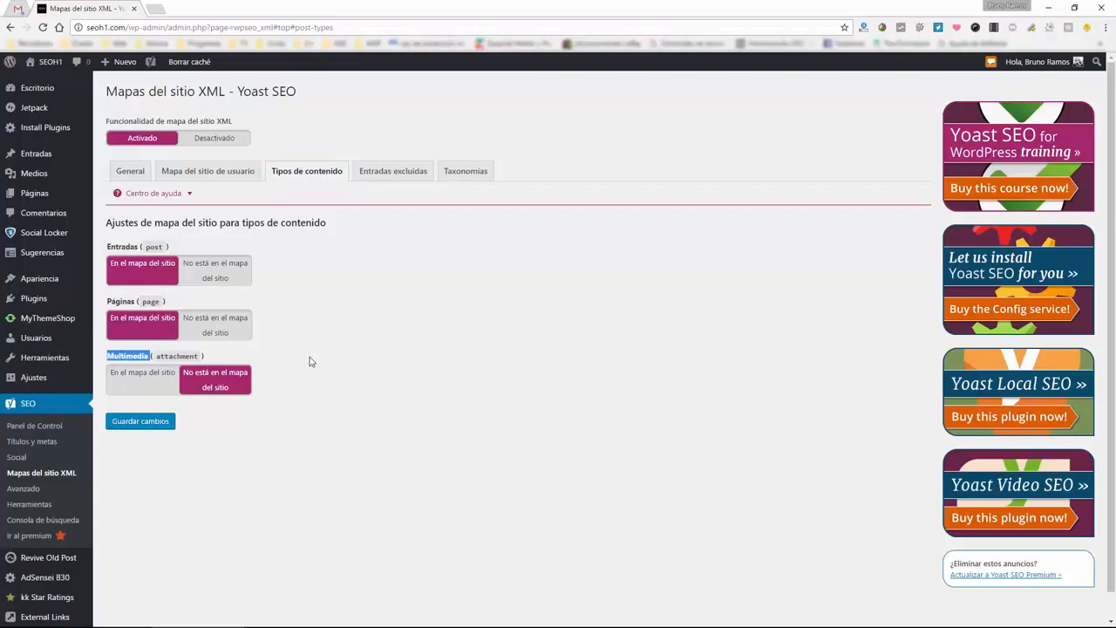
left_click(275, 346)
Open the Entradas excluidas sitemap settings, and open the list of all posts in a separate browser tab.
left_click(387, 174)
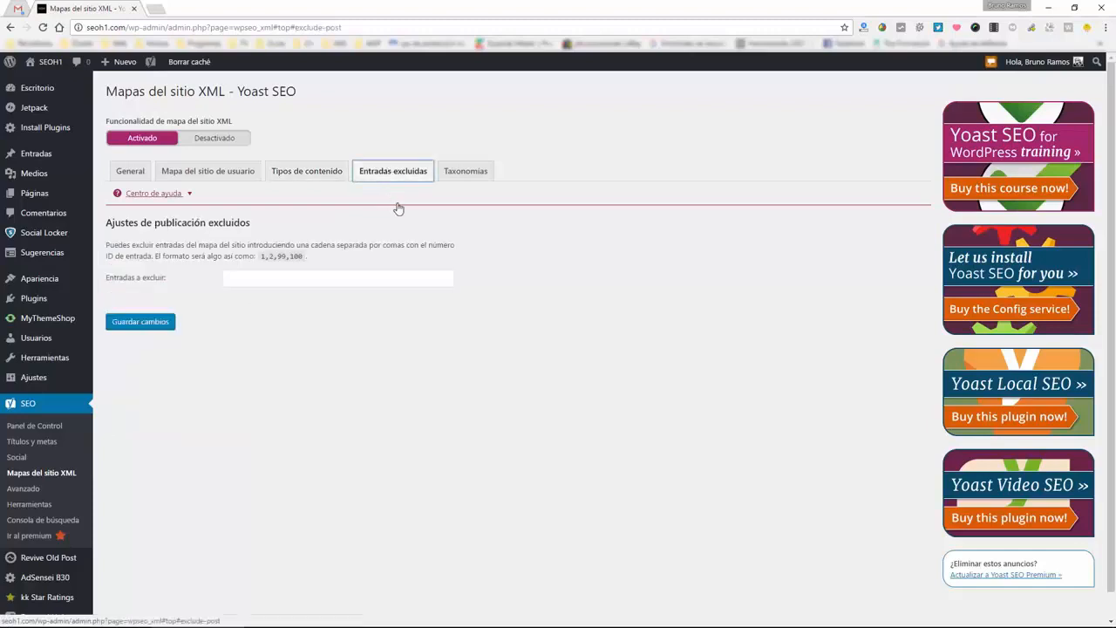
left_click(256, 279)
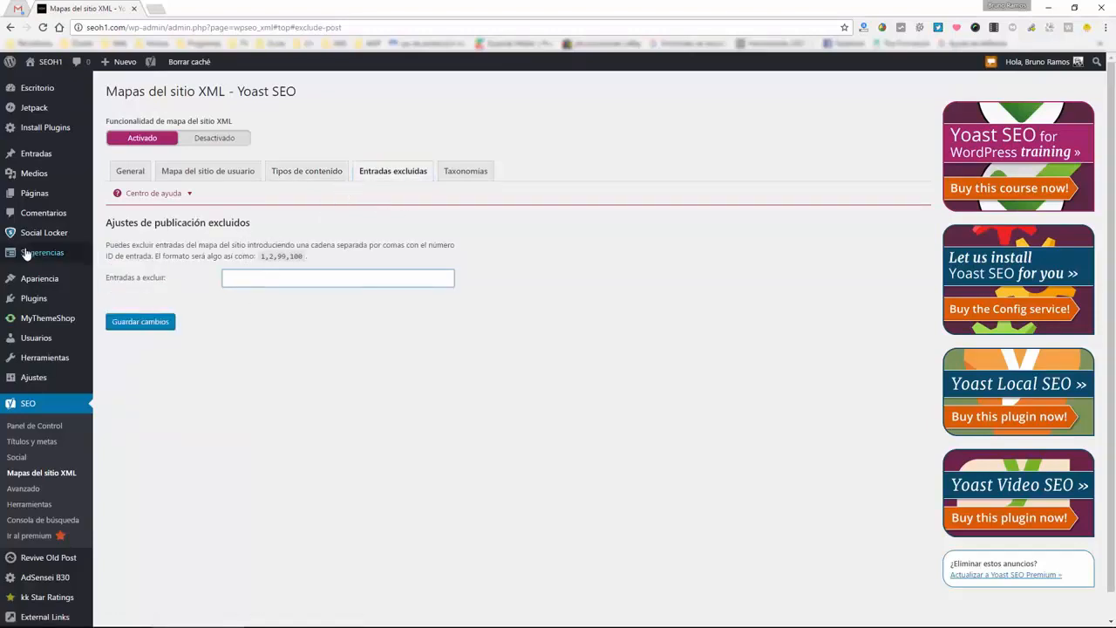
mouse_move(47, 155)
middle_click(48, 157)
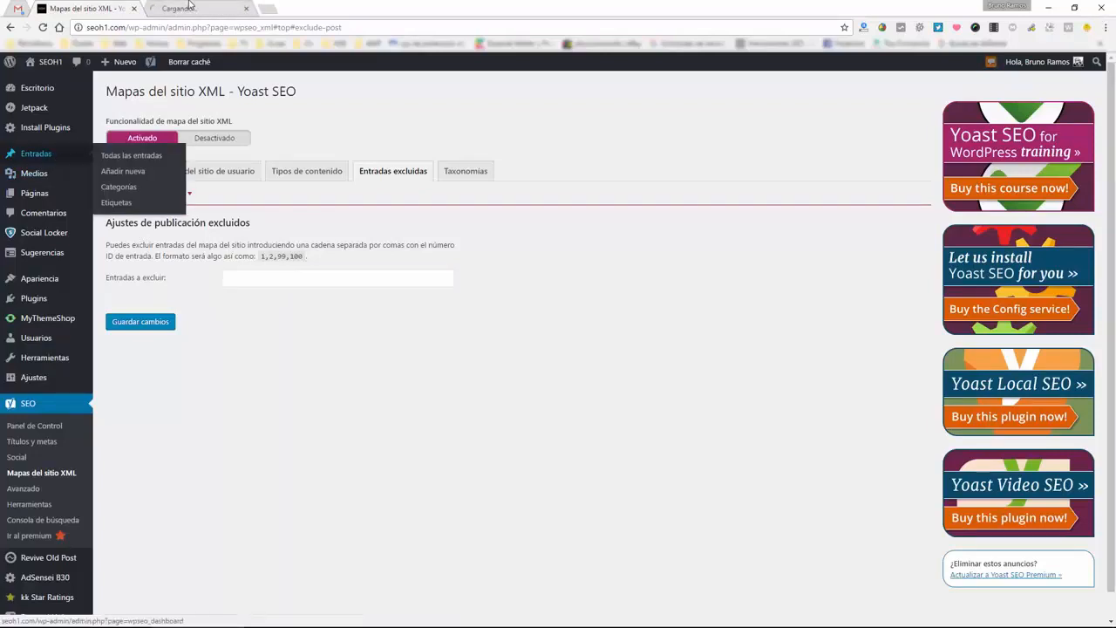
left_click(189, 8)
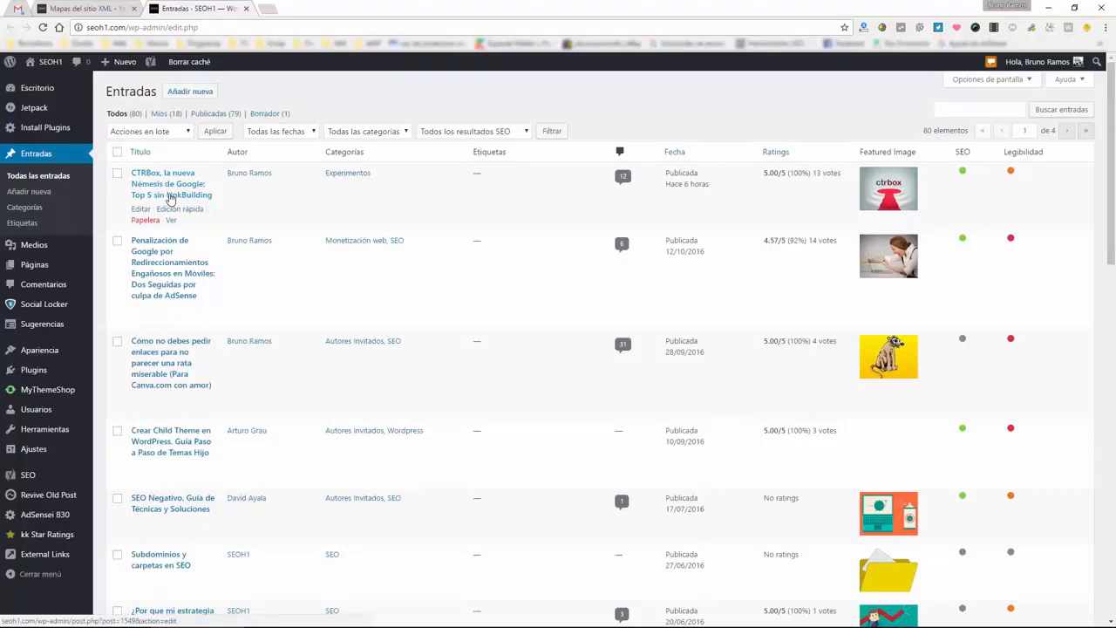
Select the post ID in the edit address of the CTRBox post, and return to the empty Entradas a excluir field.
left_click(170, 195)
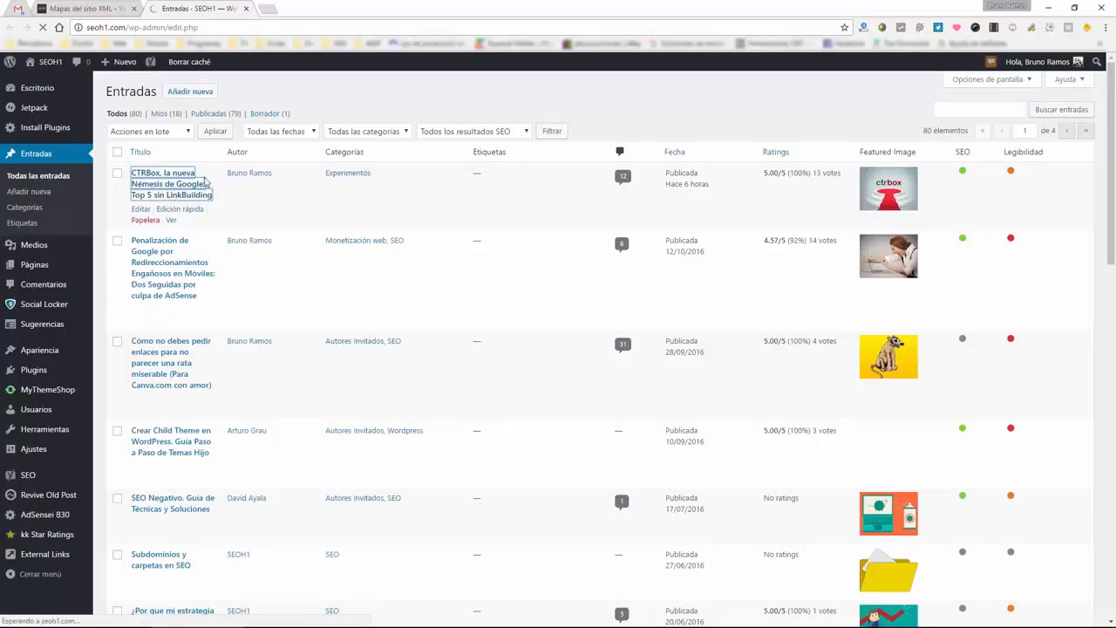
double_click(233, 27)
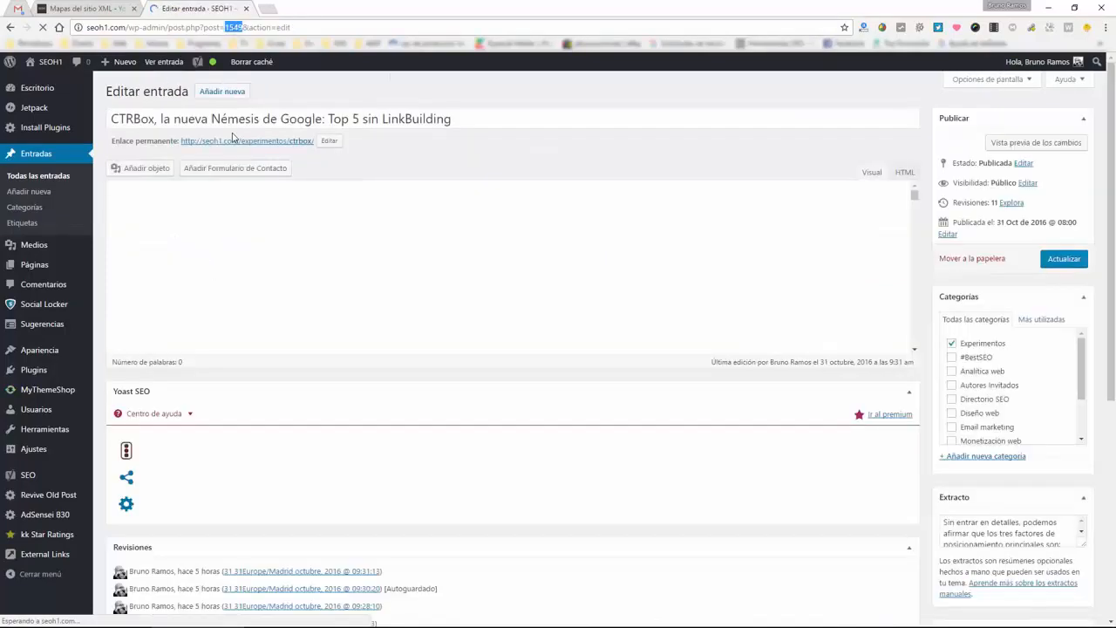
left_click(104, 9)
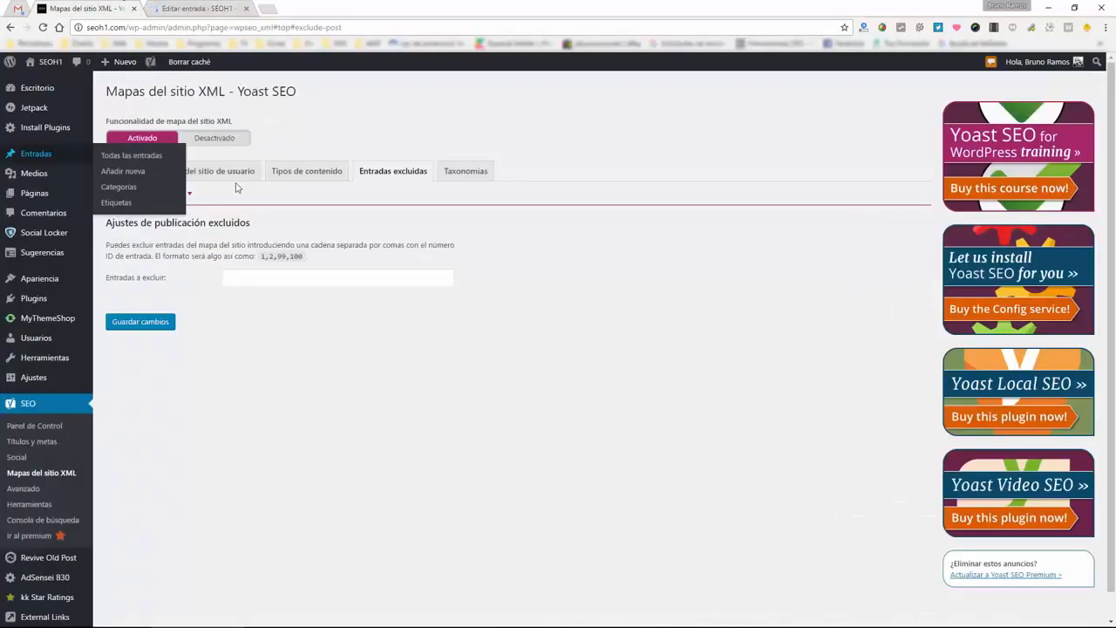
left_click(282, 277)
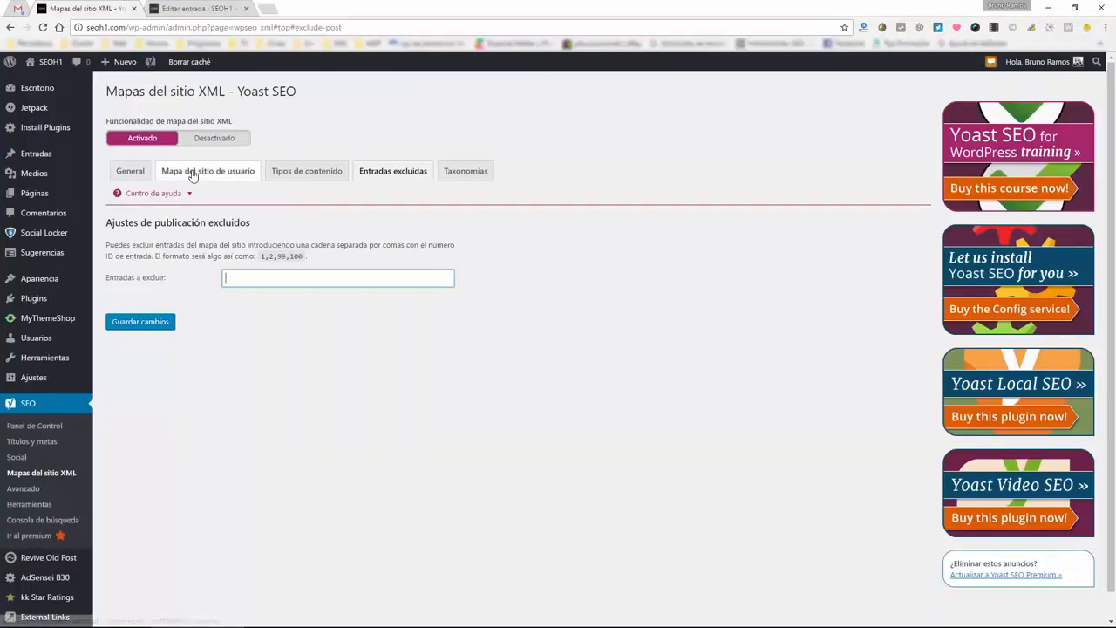
Review the taxonomy sitemap settings for Categorías and Etiquetas.
left_click(475, 174)
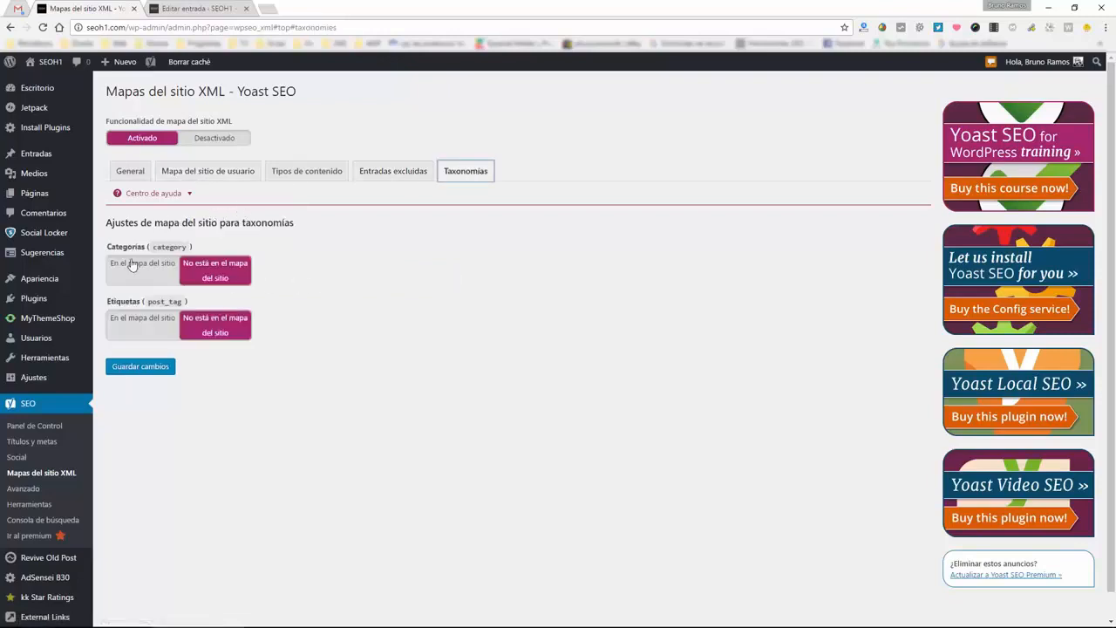
left_click_drag(105, 118, 222, 243)
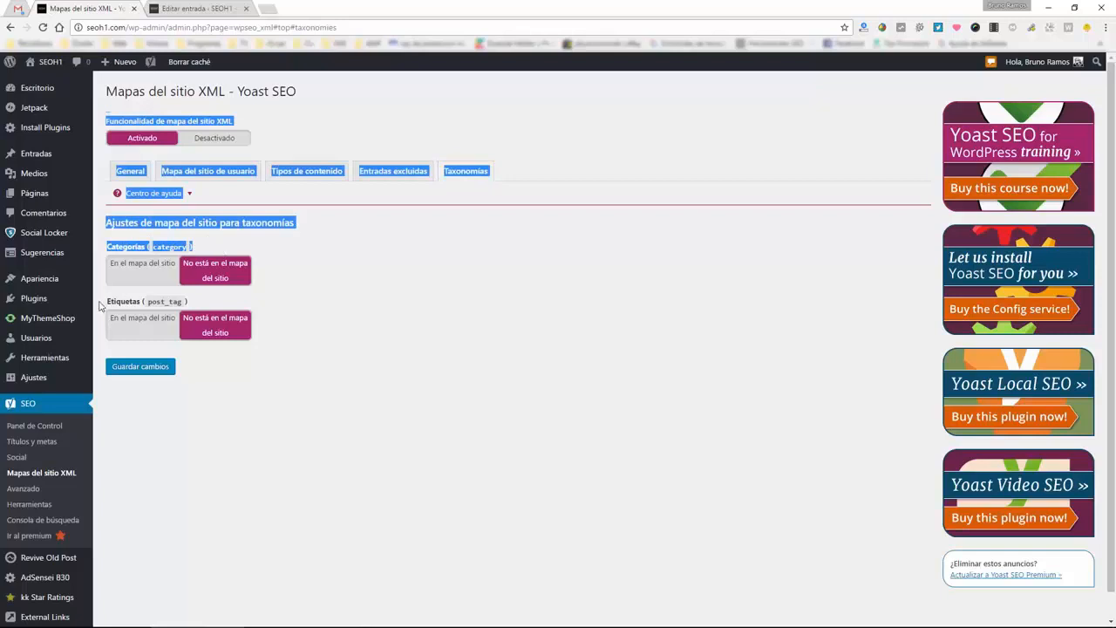
left_click(350, 312)
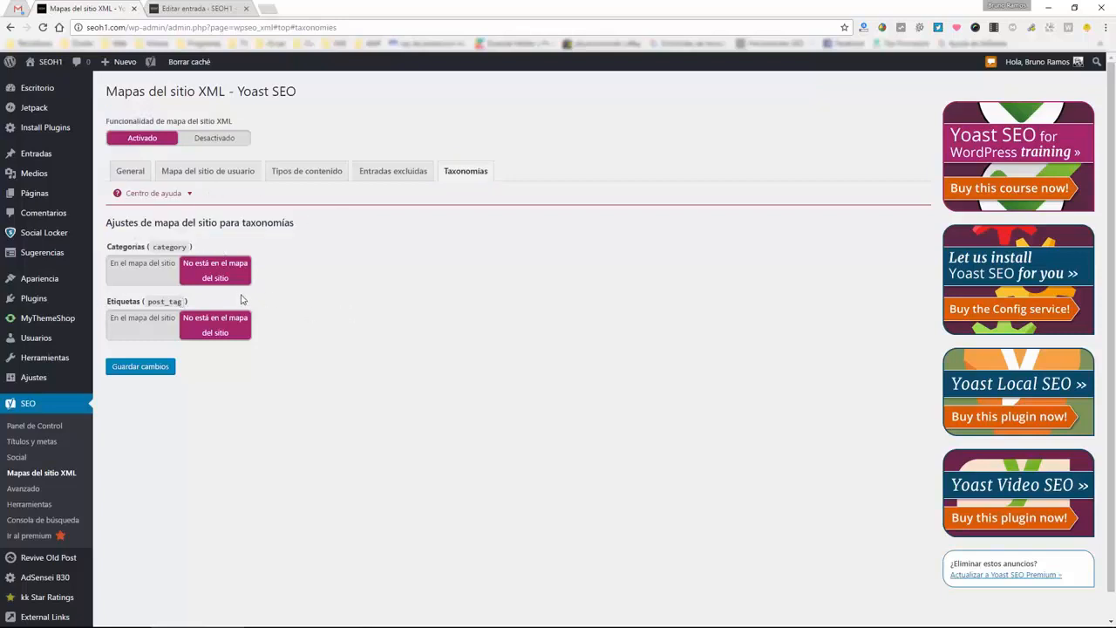
Open the SEO category page on seoh1.com, expand its description and highlight the heading and the descriptive text.
left_click(196, 8)
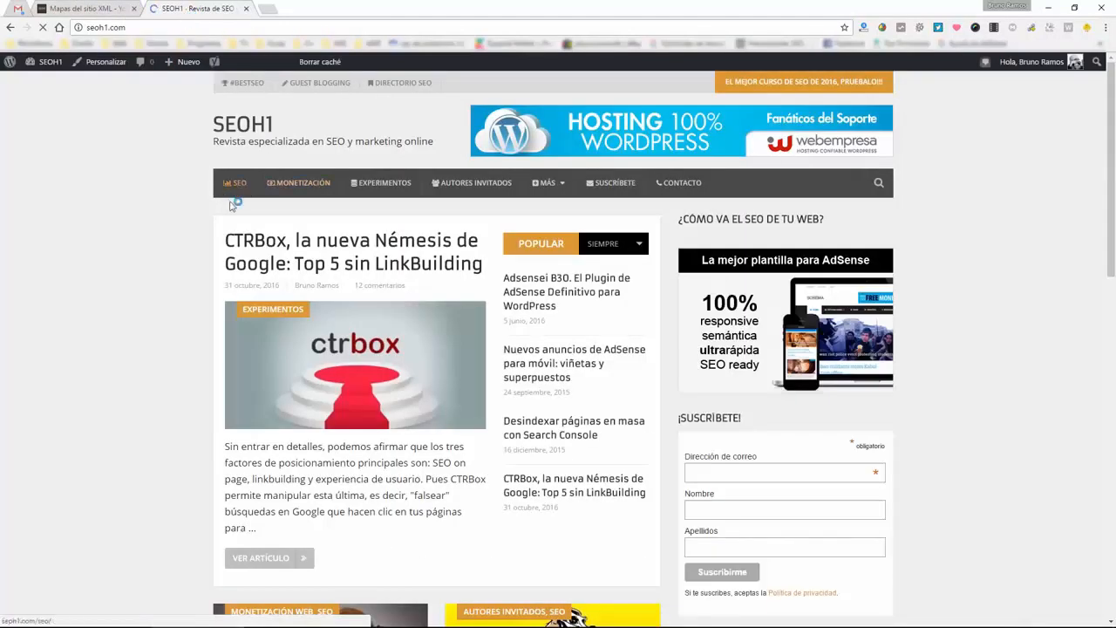
left_click(234, 185)
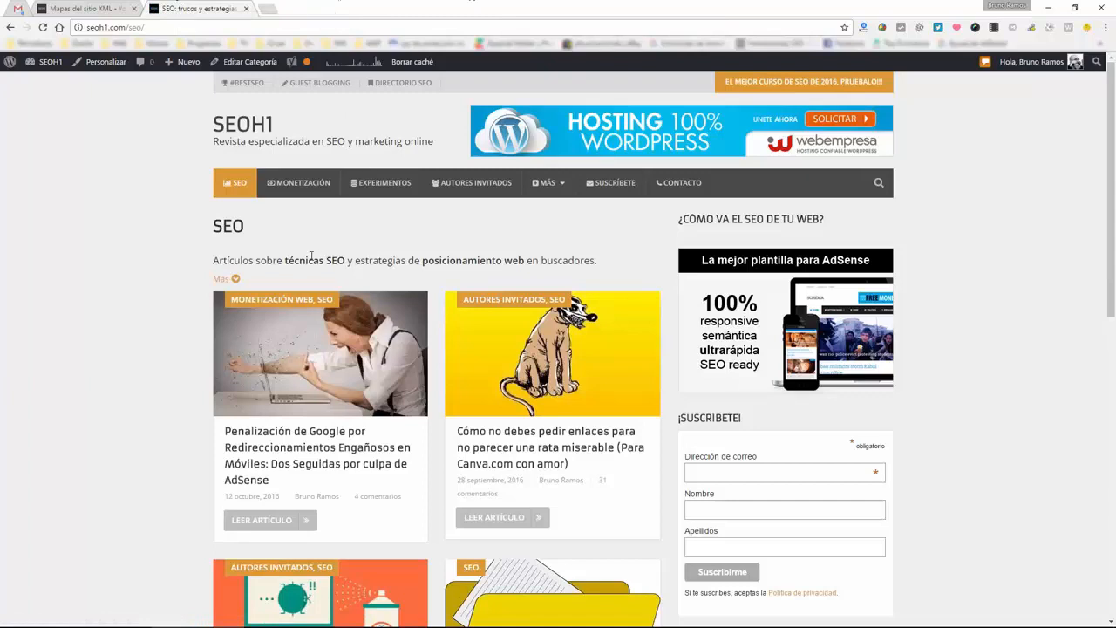
left_click(235, 280)
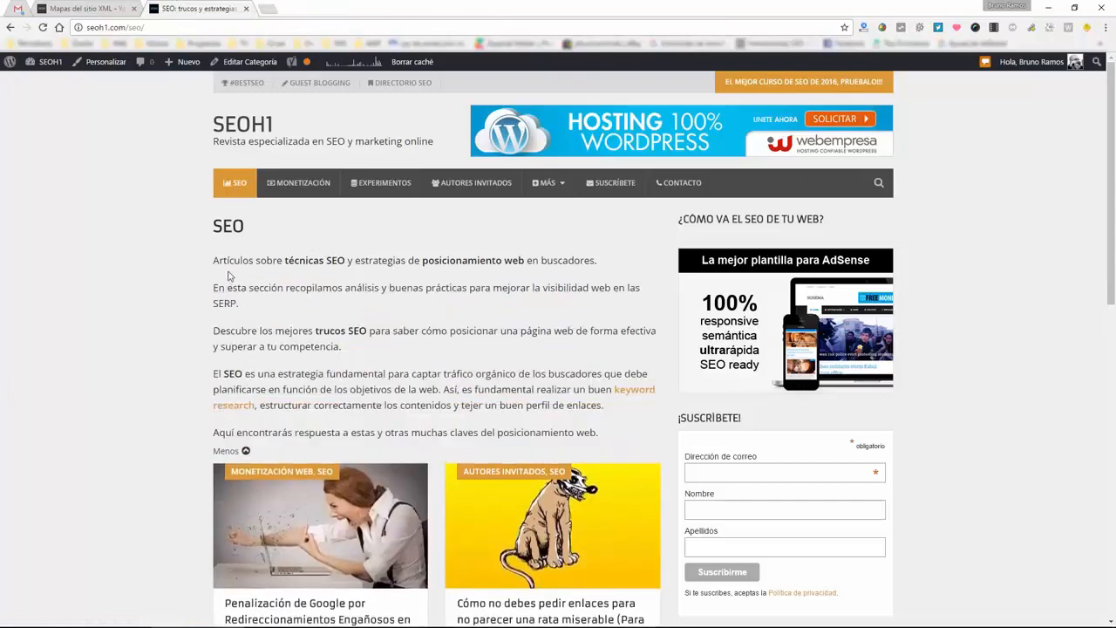
left_click_drag(207, 223, 280, 227)
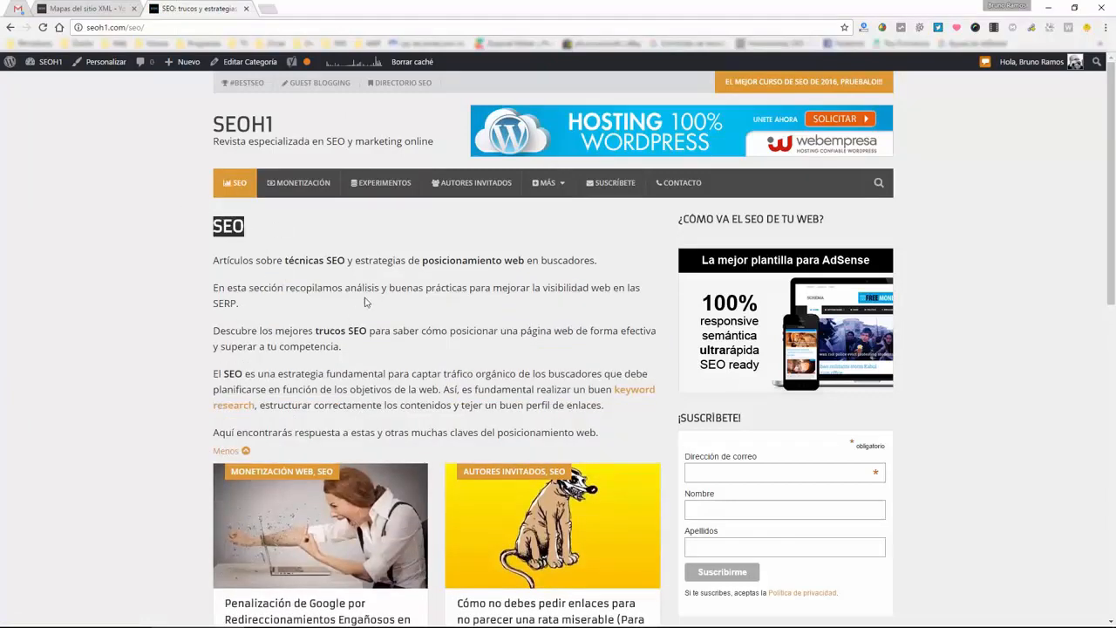
left_click_drag(337, 259, 478, 373)
left_click(266, 259)
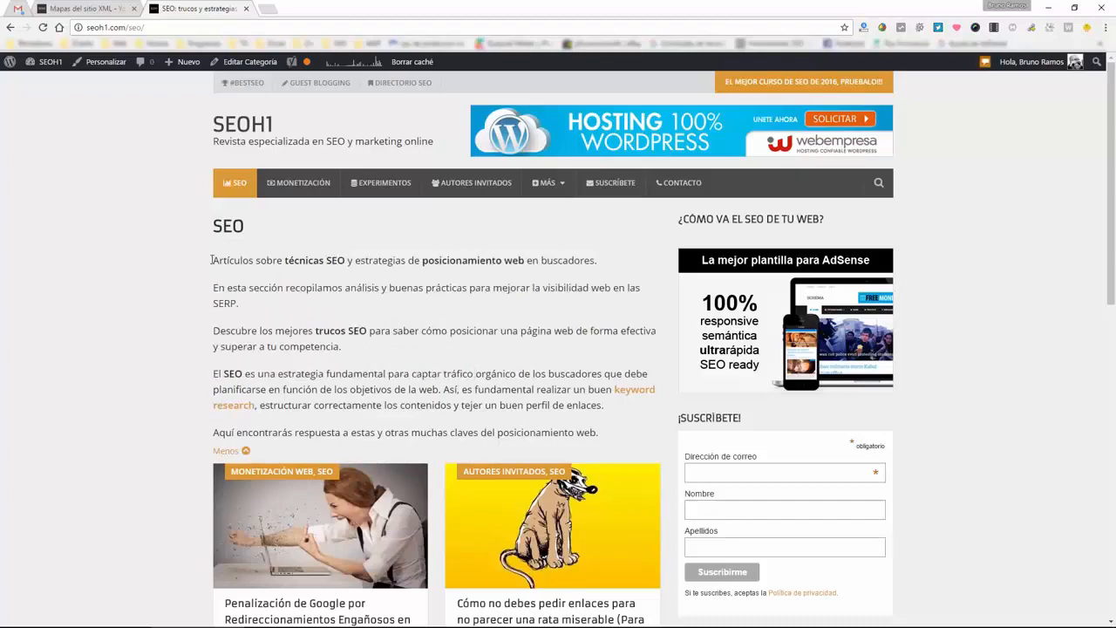
left_click_drag(211, 260, 586, 430)
left_click(158, 367)
Look over the SEO category's articles, highlight the heading with the whole description, and collapse the description.
scroll(160, 369, "down", 4)
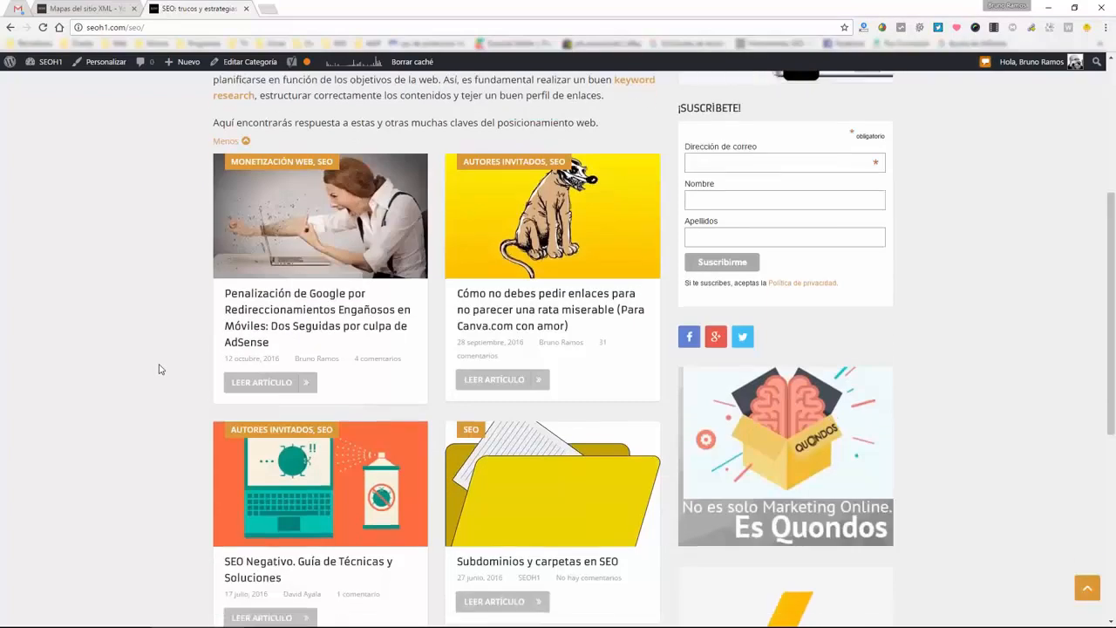
scroll(159, 369, "down", 4)
scroll(162, 369, "up", 7)
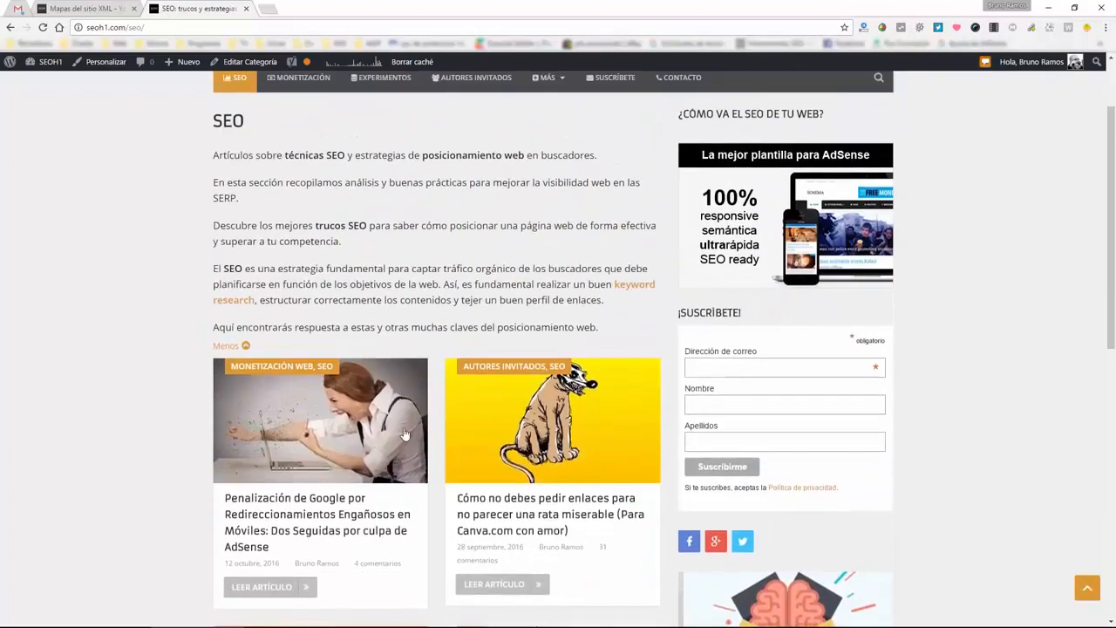
left_click_drag(212, 122, 638, 323)
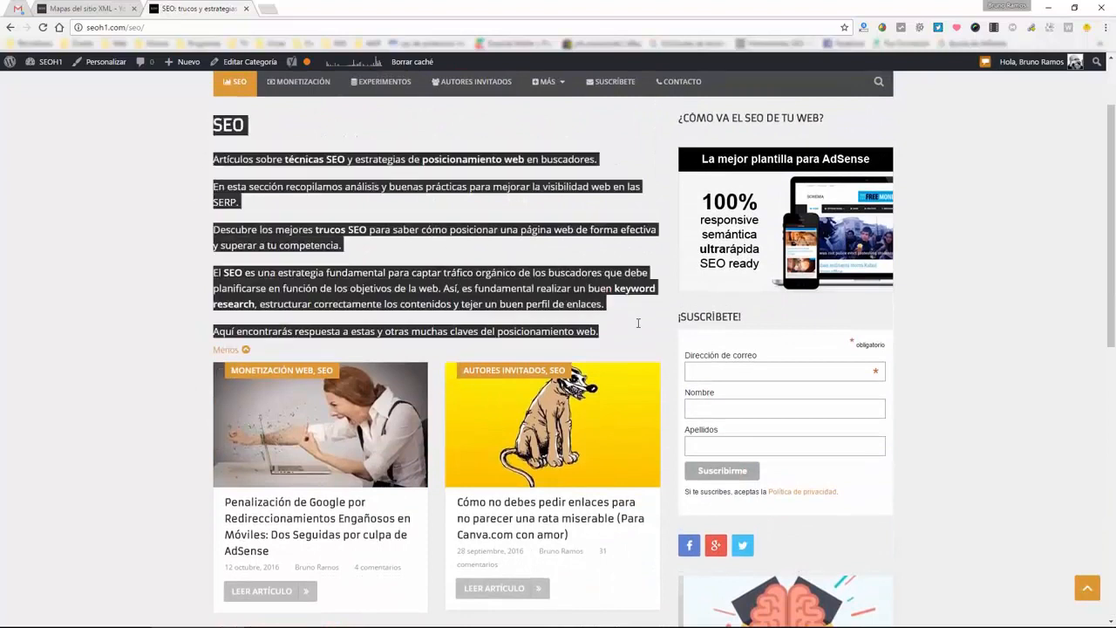
left_click(132, 251)
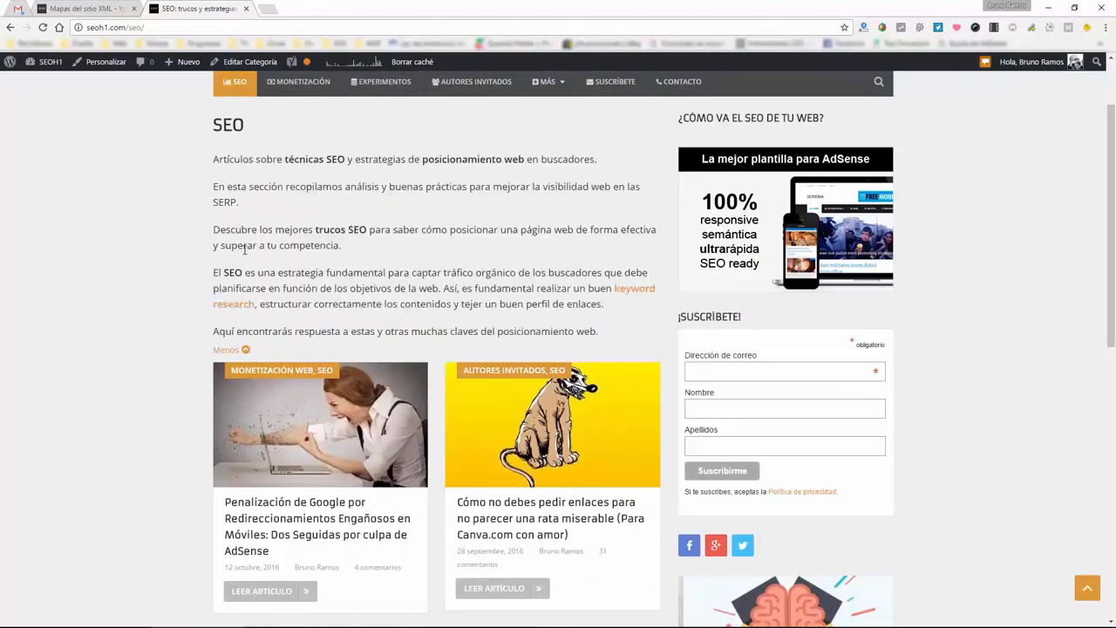
left_click(229, 350)
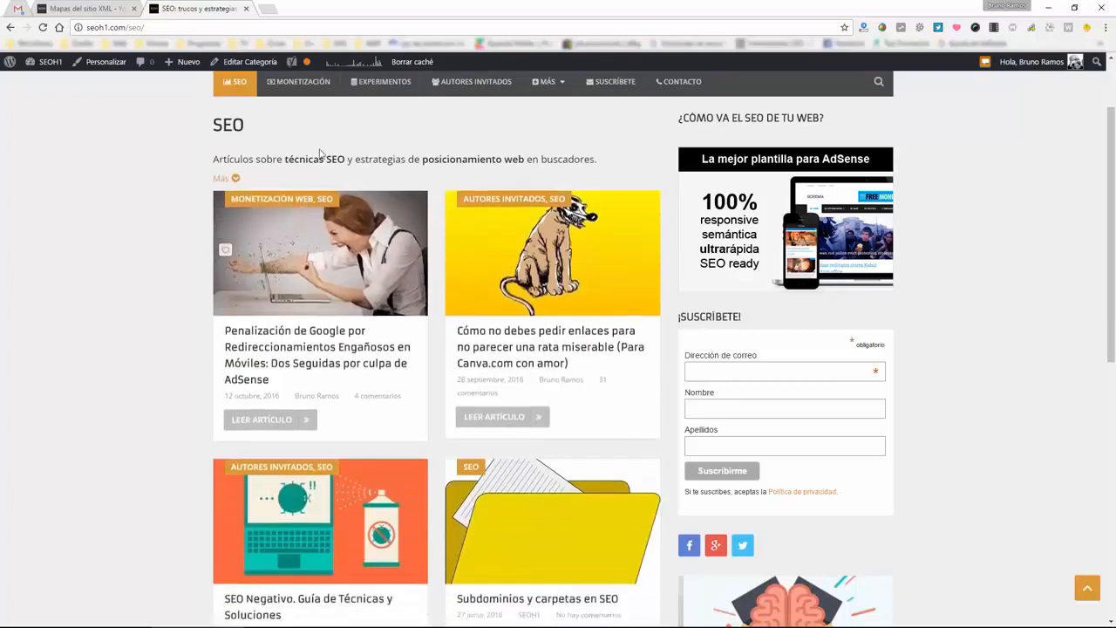
Browse the category's article list down to its pagination, and expand the description again to examine it together with the articles.
scroll(475, 491, "down", 4)
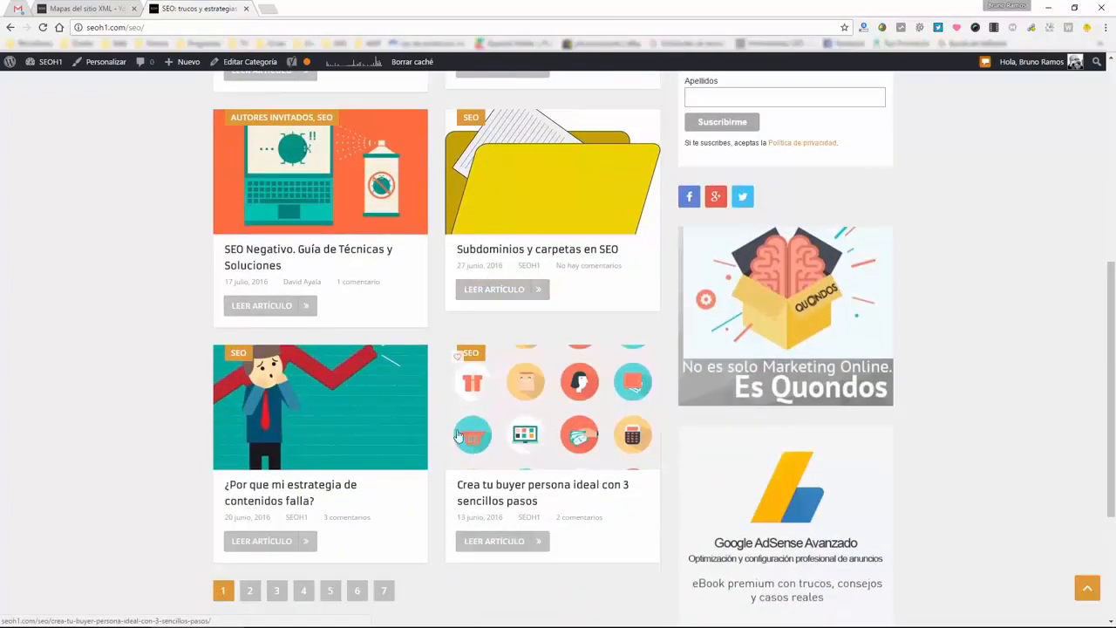
scroll(440, 429, "up", 5)
left_click(229, 277)
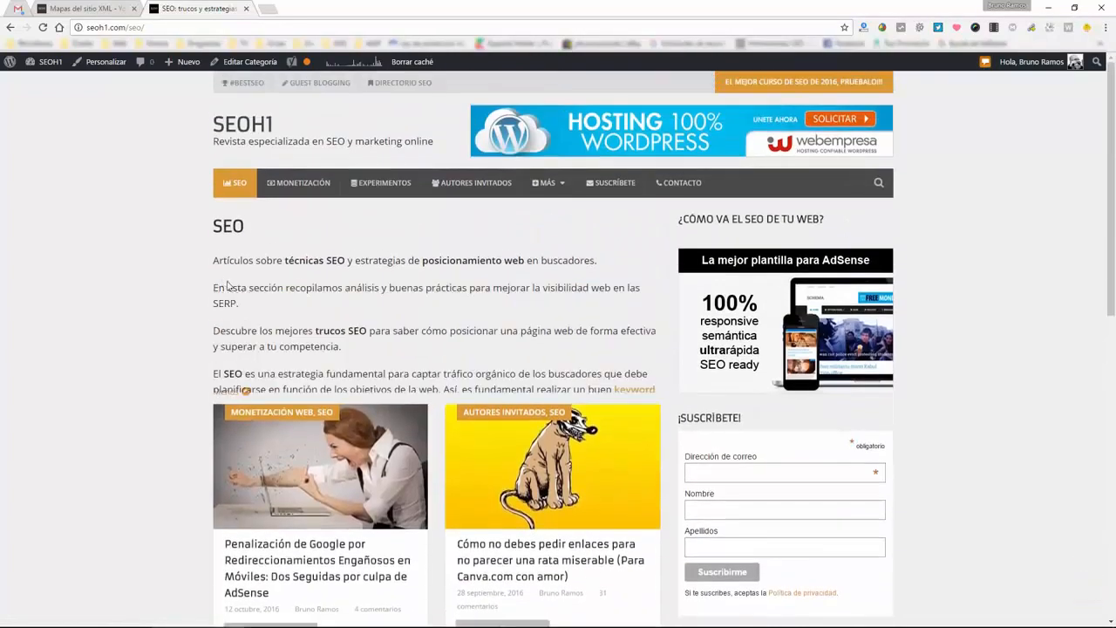
scroll(254, 243, "down", 2)
scroll(254, 243, "up", 1)
left_click_drag(193, 177, 627, 363)
scroll(490, 336, "down", 2)
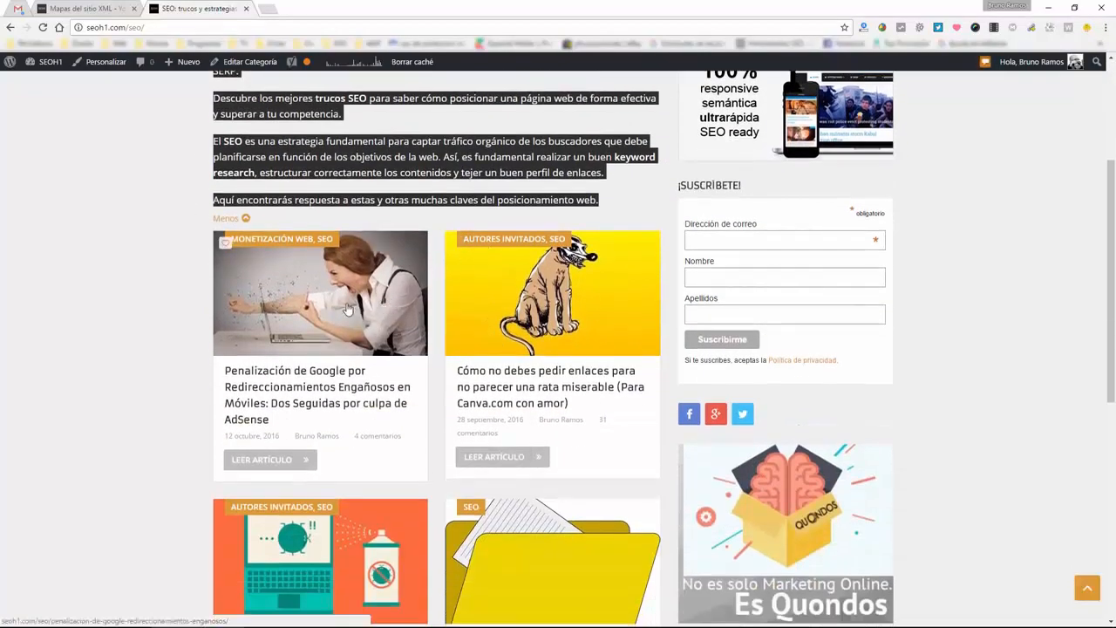
scroll(346, 316, "up", 1)
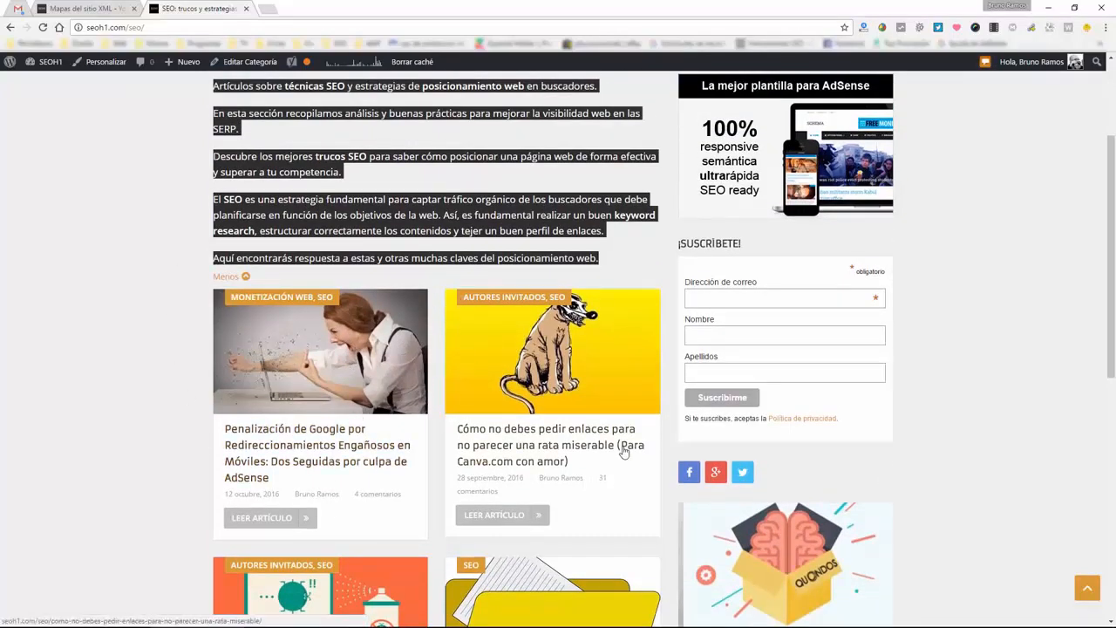
left_click(162, 246)
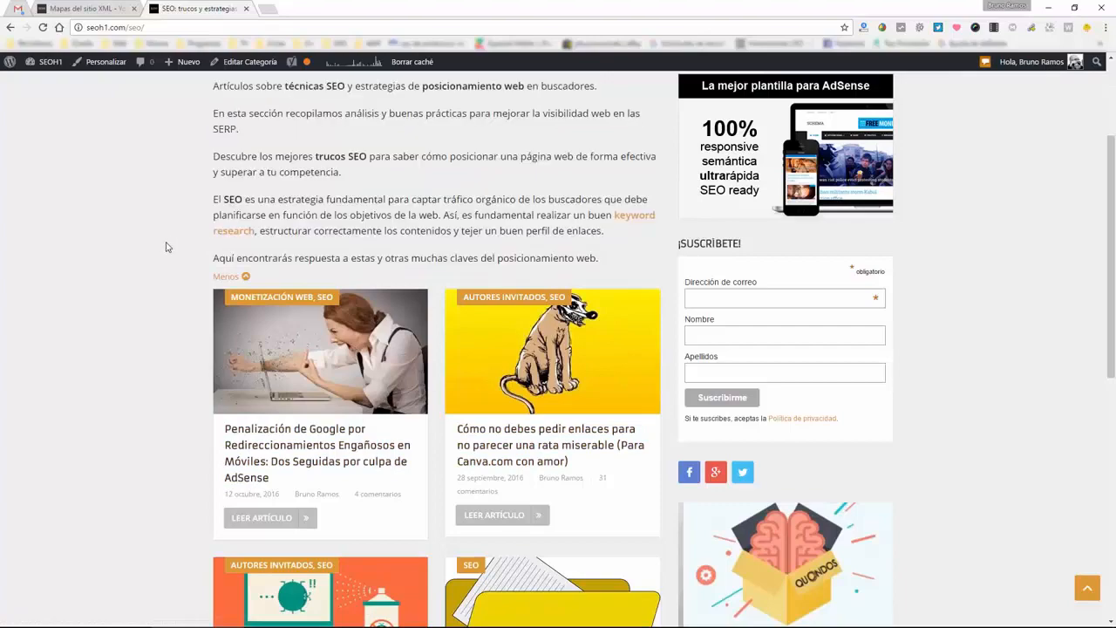
scroll(419, 301, "up", 2)
scroll(419, 301, "down", 7)
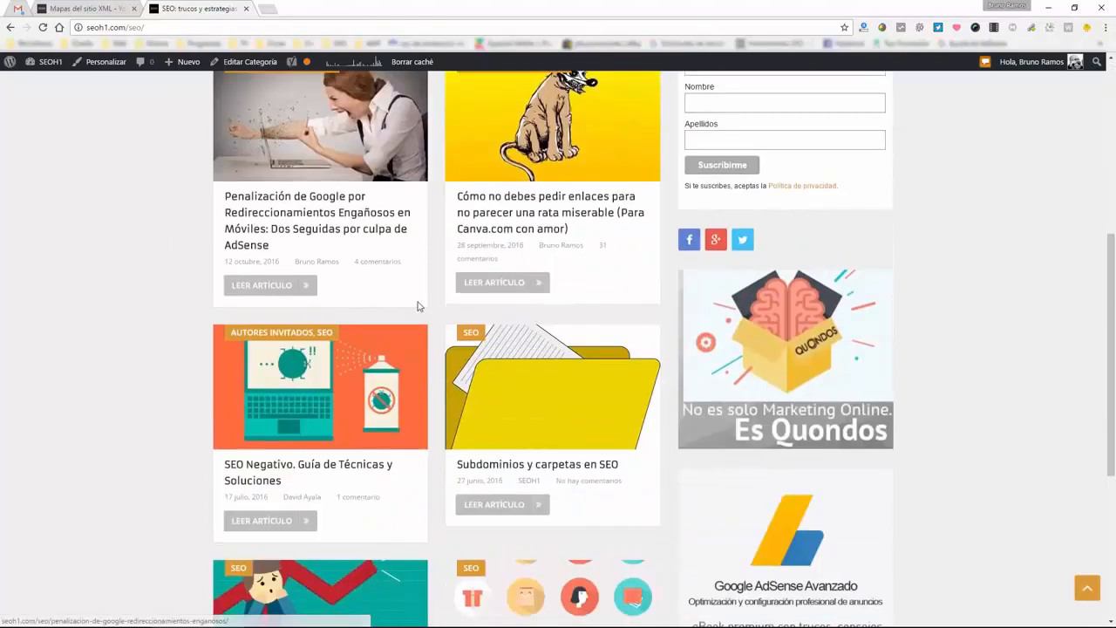
scroll(417, 306, "up", 7)
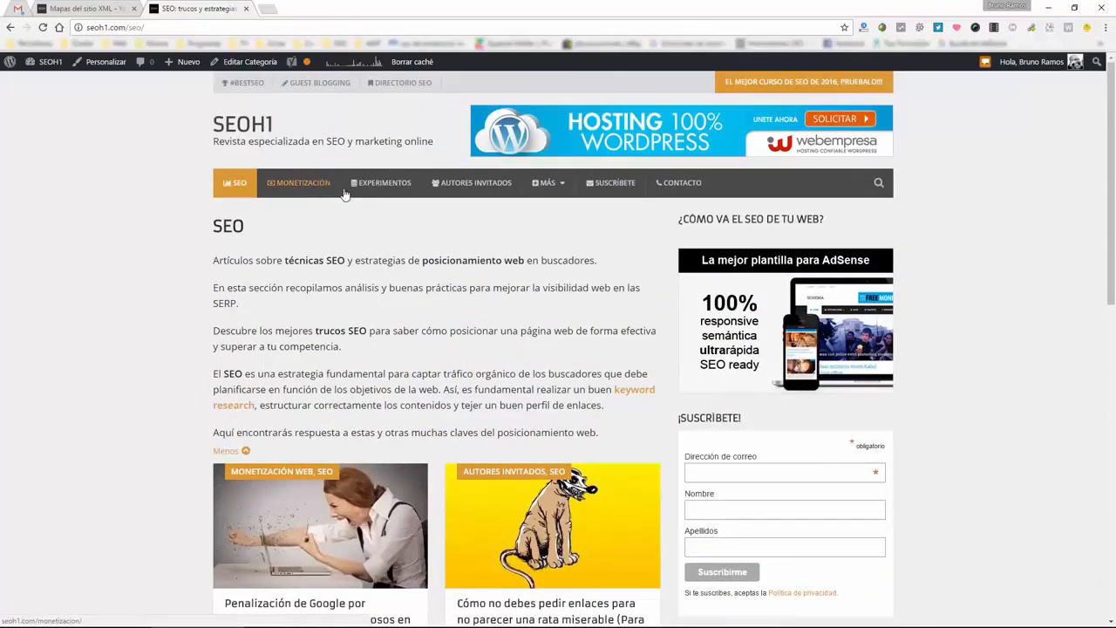
Highlight the SEO category's opening description line, and open the Taxonomías settings under Títulos y metas in Yoast SEO.
left_click_drag(287, 260, 563, 260)
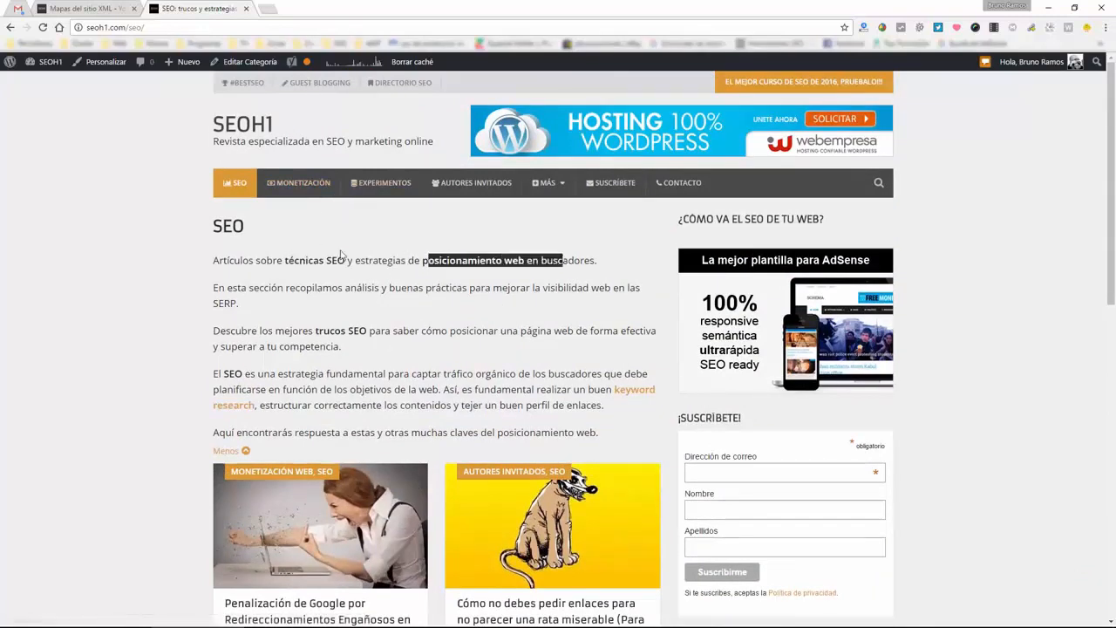
left_click(45, 263)
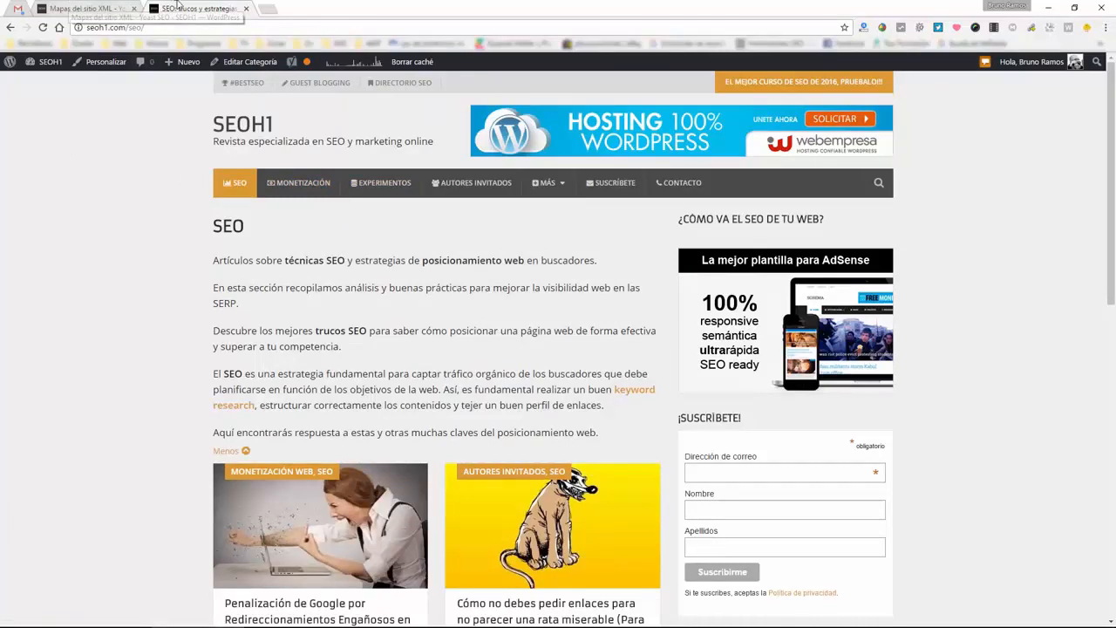
left_click(122, 8)
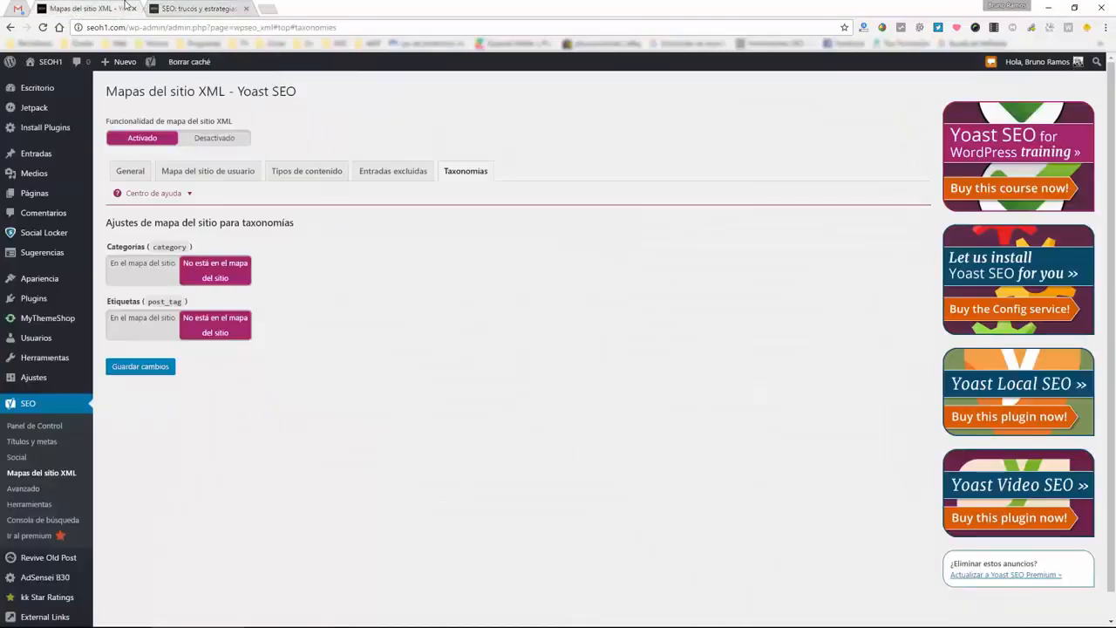
left_click(44, 442)
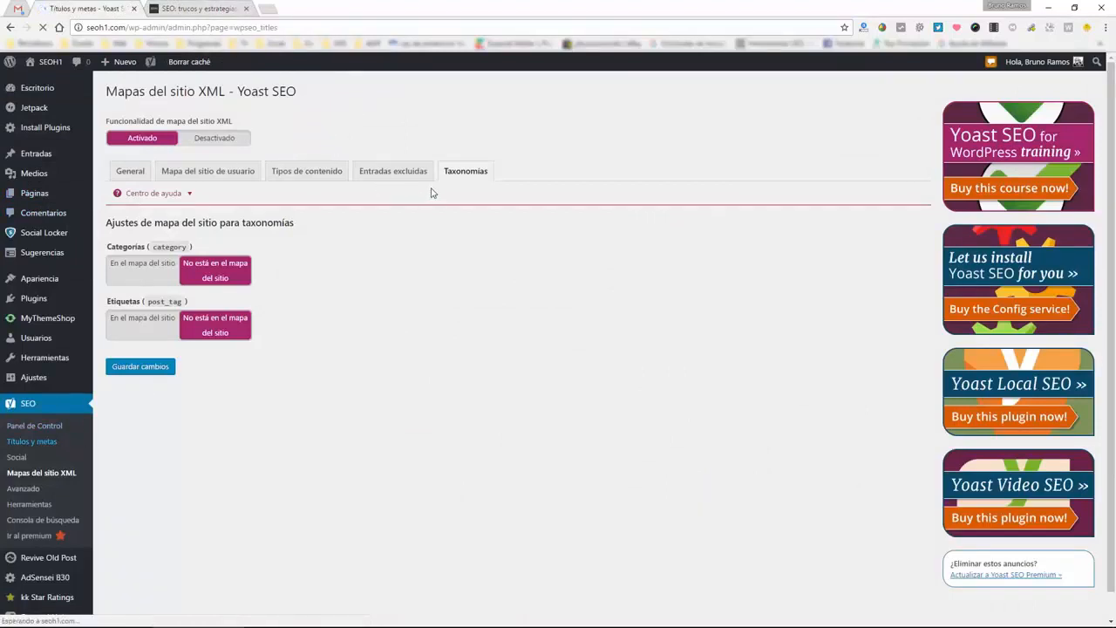
left_click(330, 120)
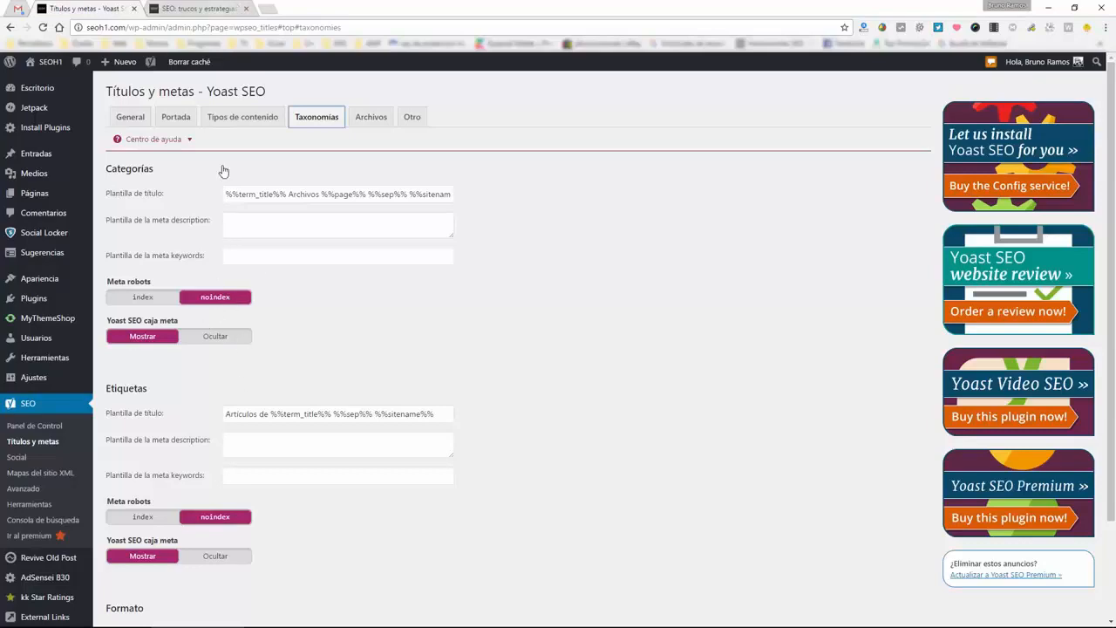
Open the SEO category for editing and show the advanced settings of its Yoast SEO box.
left_click(201, 9)
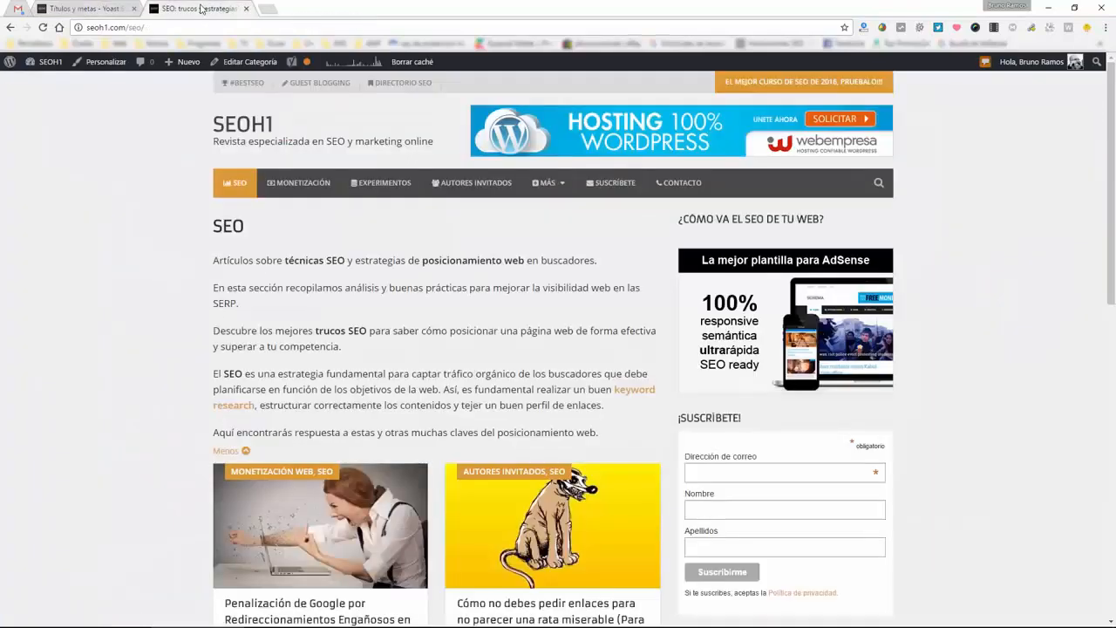
left_click(266, 63)
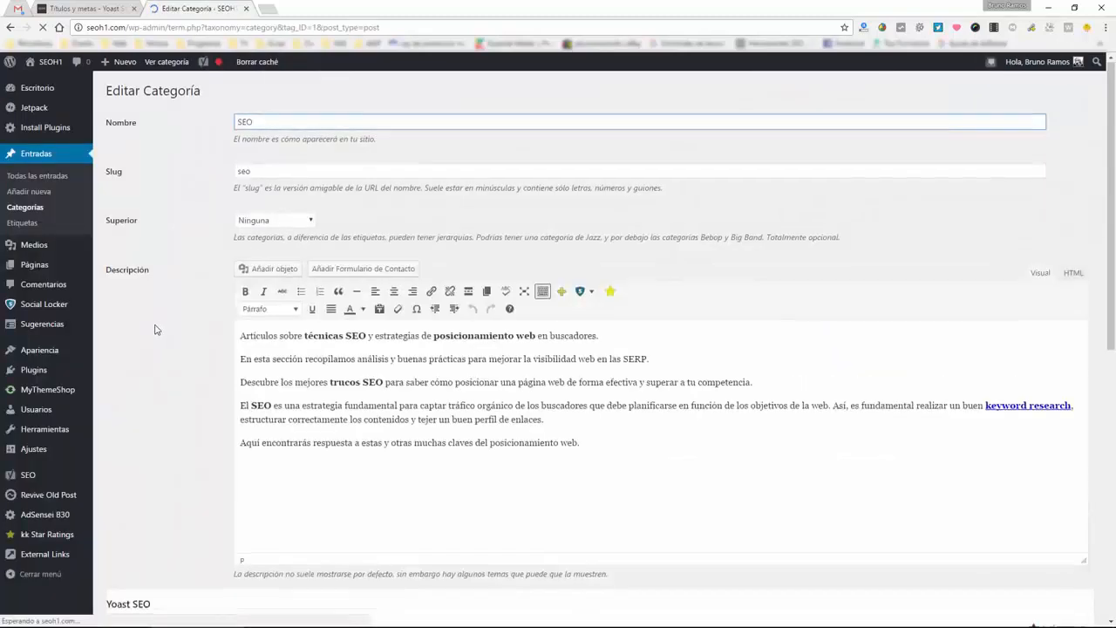
scroll(154, 326, "down", 4)
left_click(126, 371)
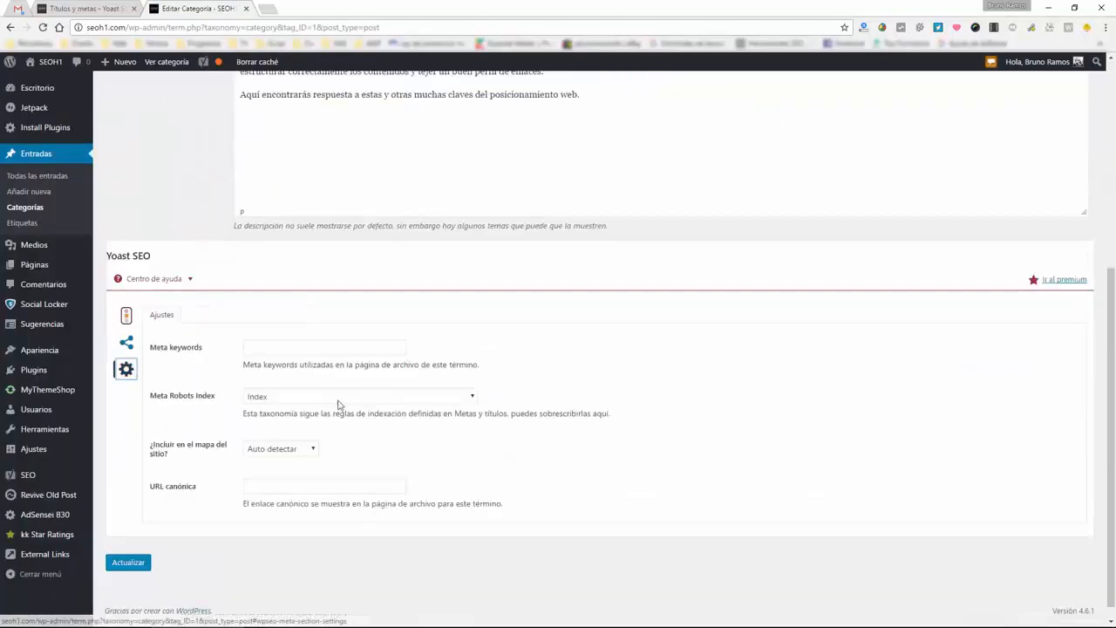
Switch the category's Meta Robots Index to the taxonomy default and back to Index, and update the category.
left_click(338, 400)
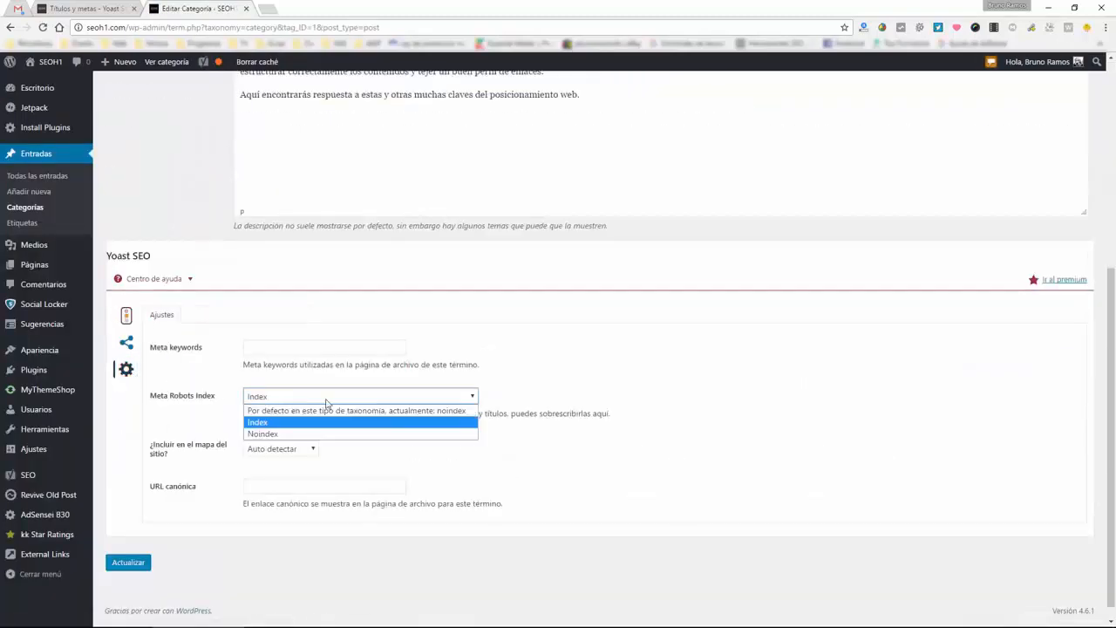
left_click(267, 411)
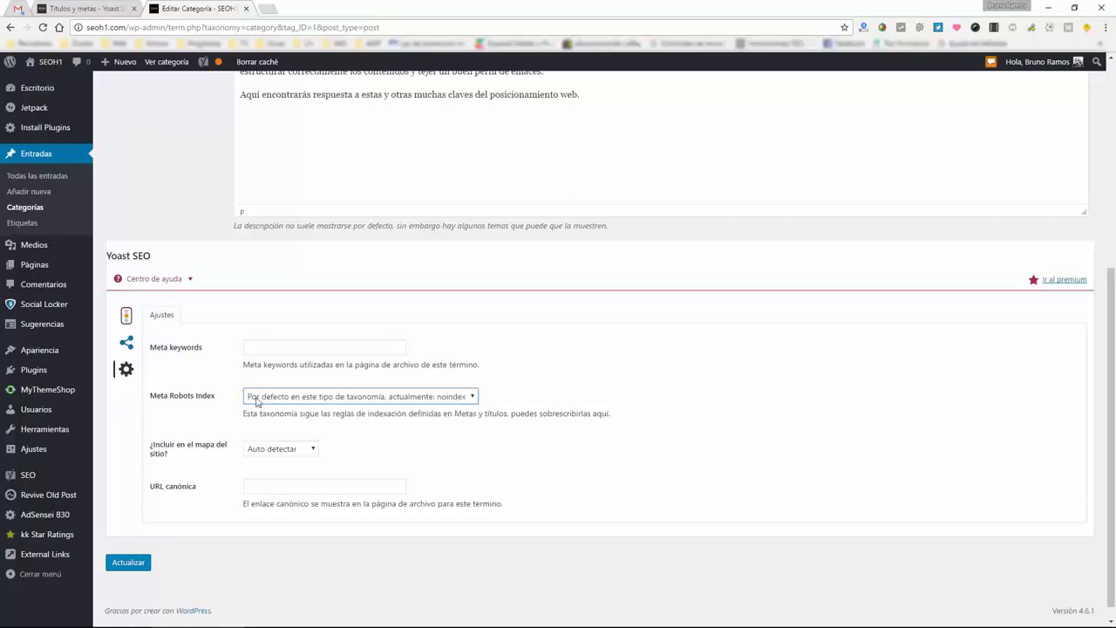
left_click(454, 400)
left_click(378, 425)
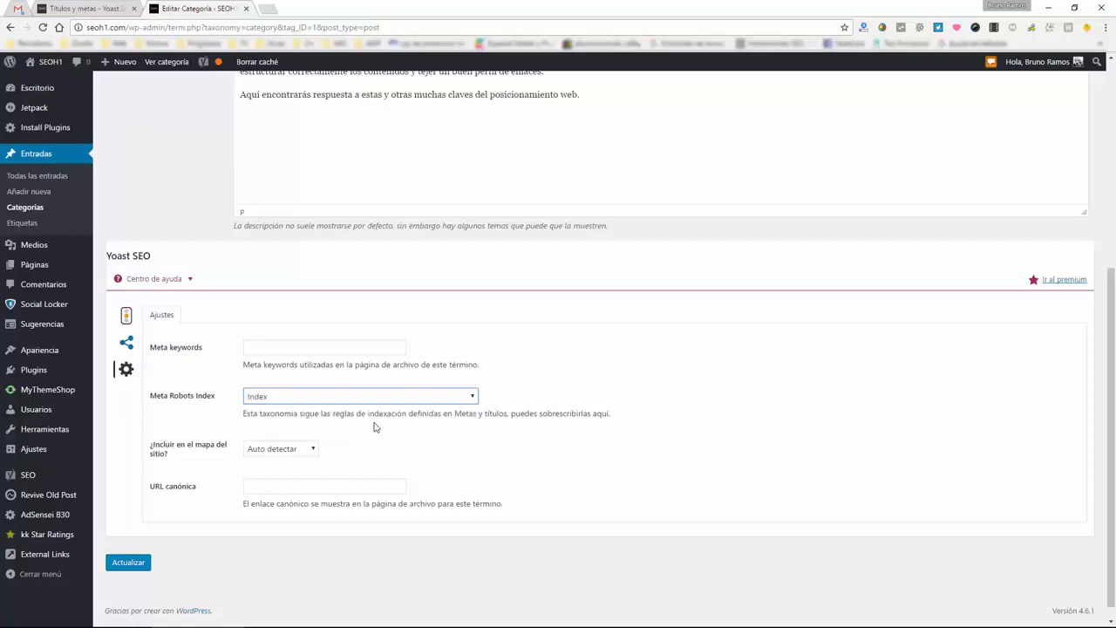
left_click(127, 562)
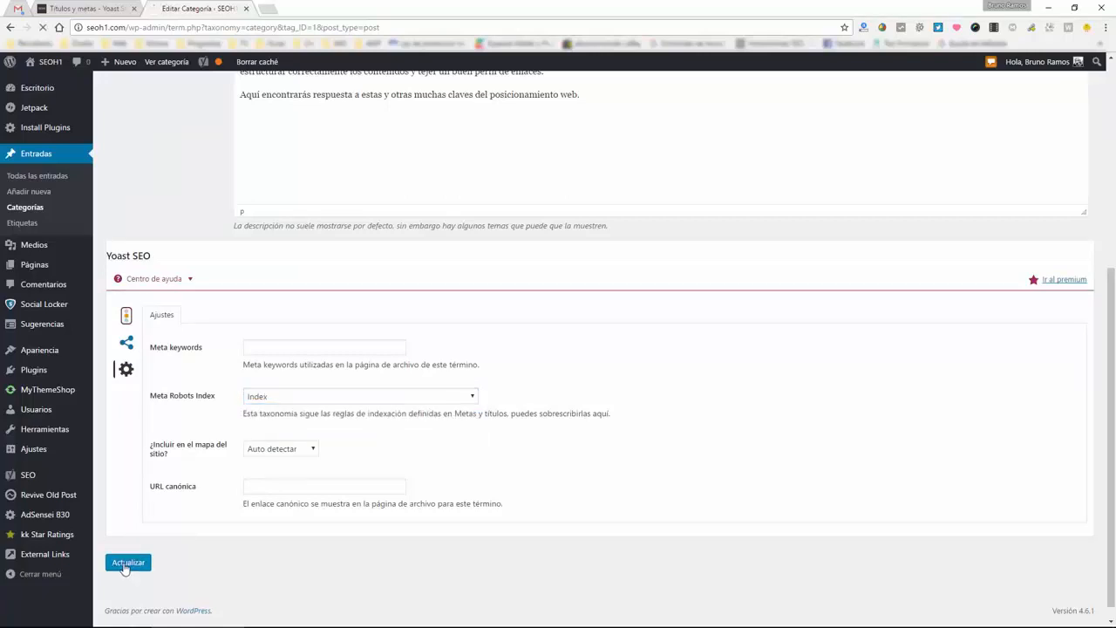
Open the SEO category page in a separate tab, view its source code and highlight the robots meta tag's content.
middle_click(174, 62)
left_click(360, 7)
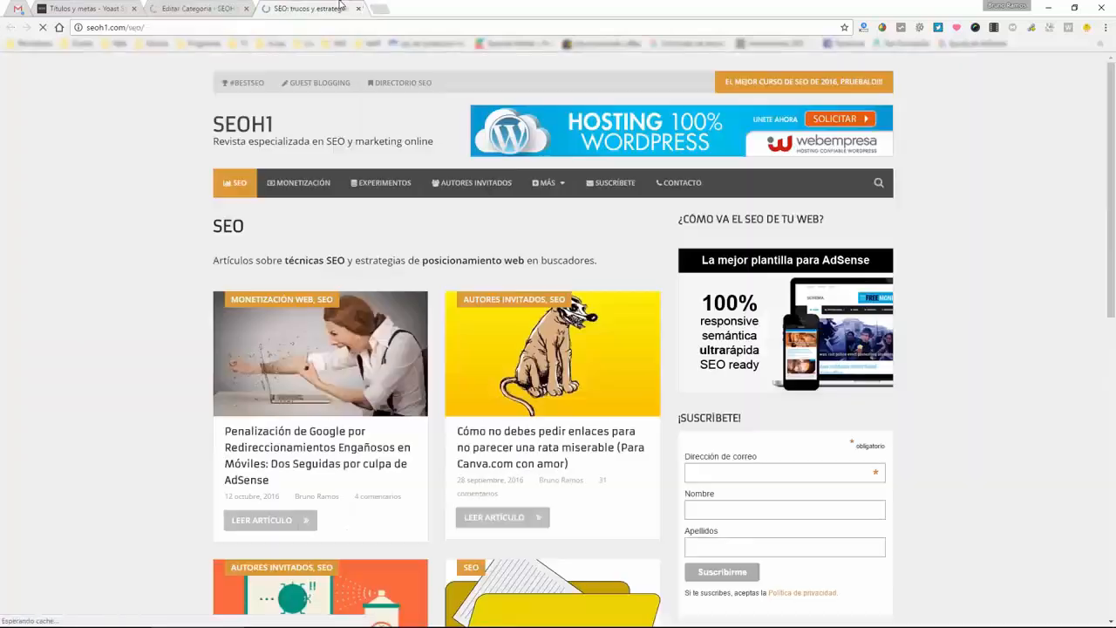
key("ctrl+u")
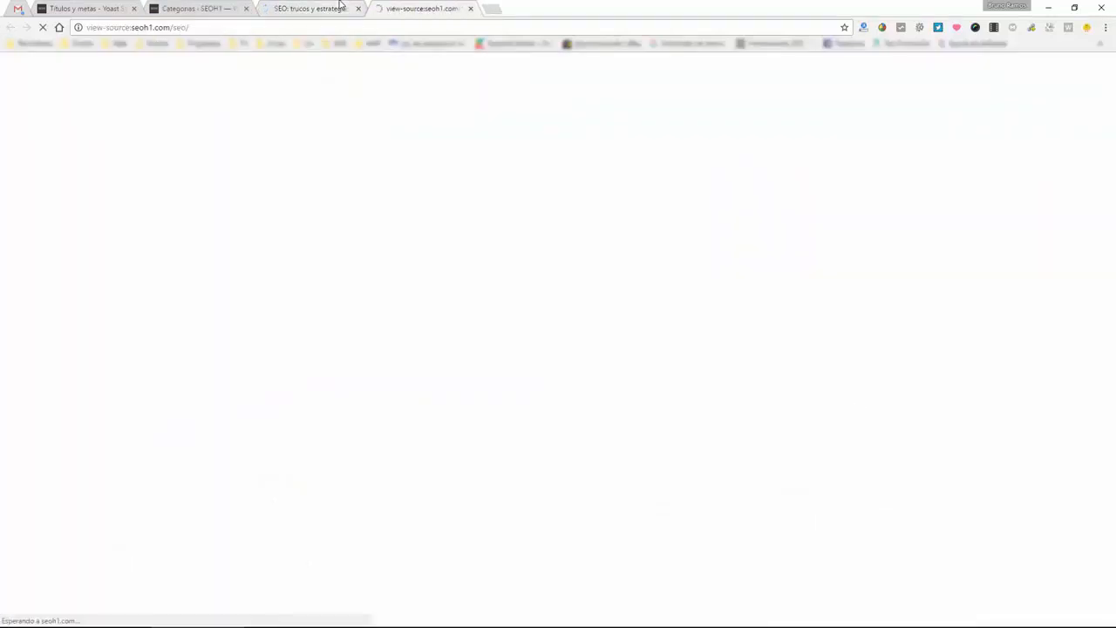
double_click(151, 239)
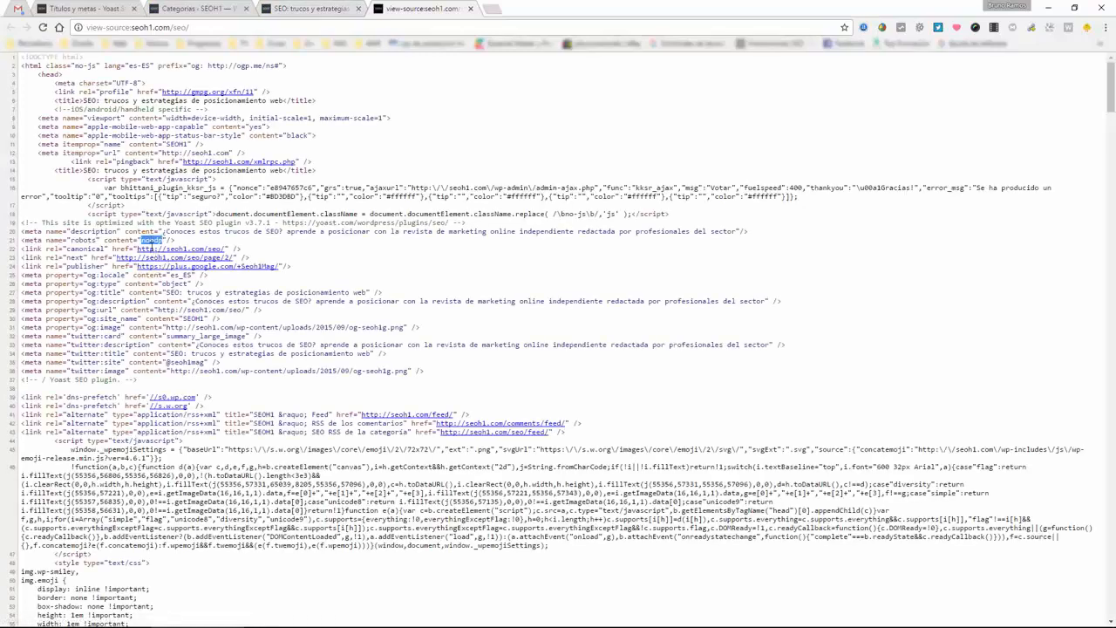
left_click(170, 241)
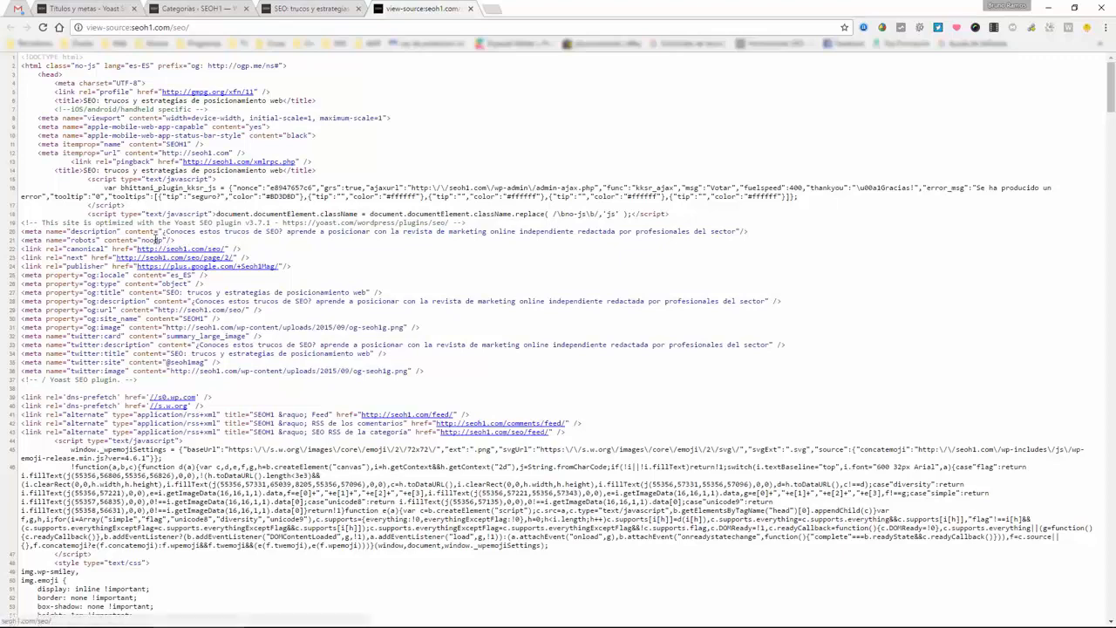
double_click(152, 239)
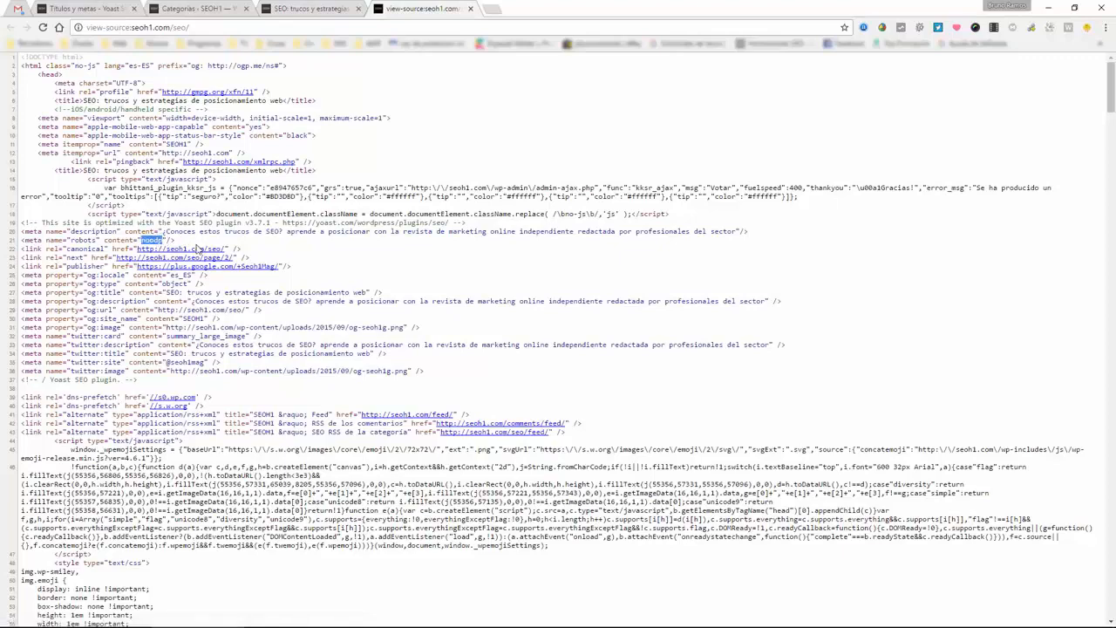
Return to the SEO category page, look over its article list, and close the source code view.
key("ctrl+shift+Tab")
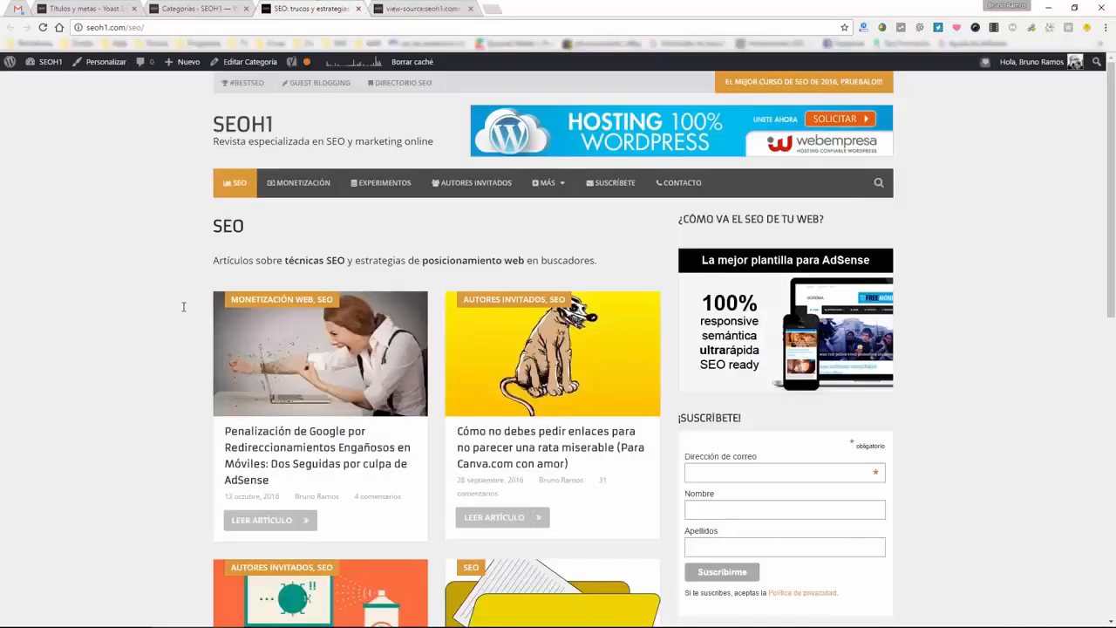
scroll(366, 334, "down", 2)
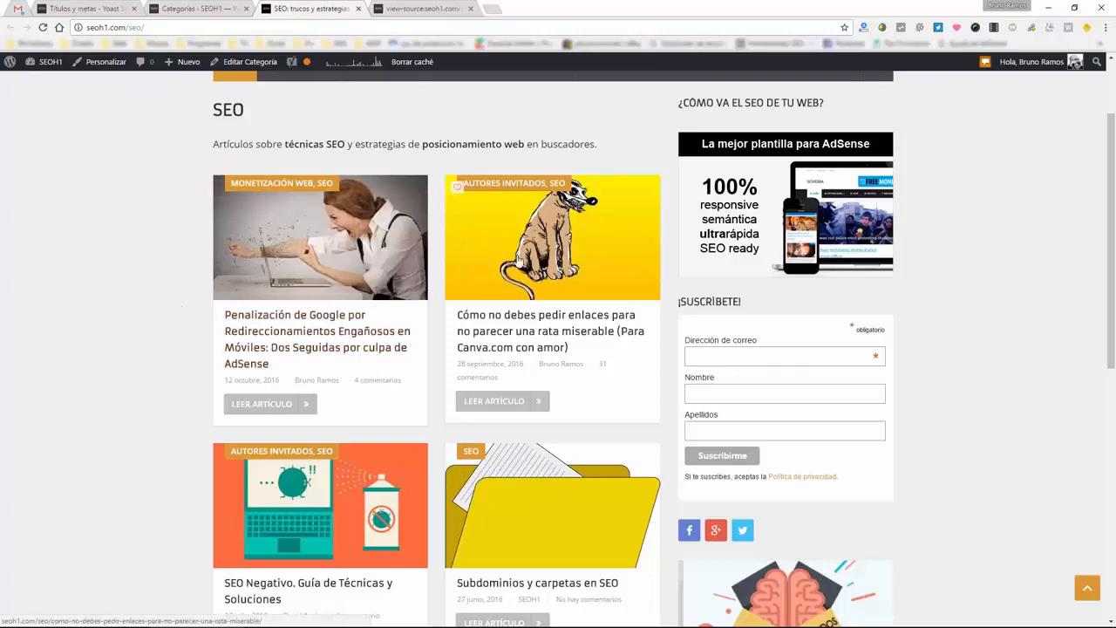
scroll(288, 243, "up", 2)
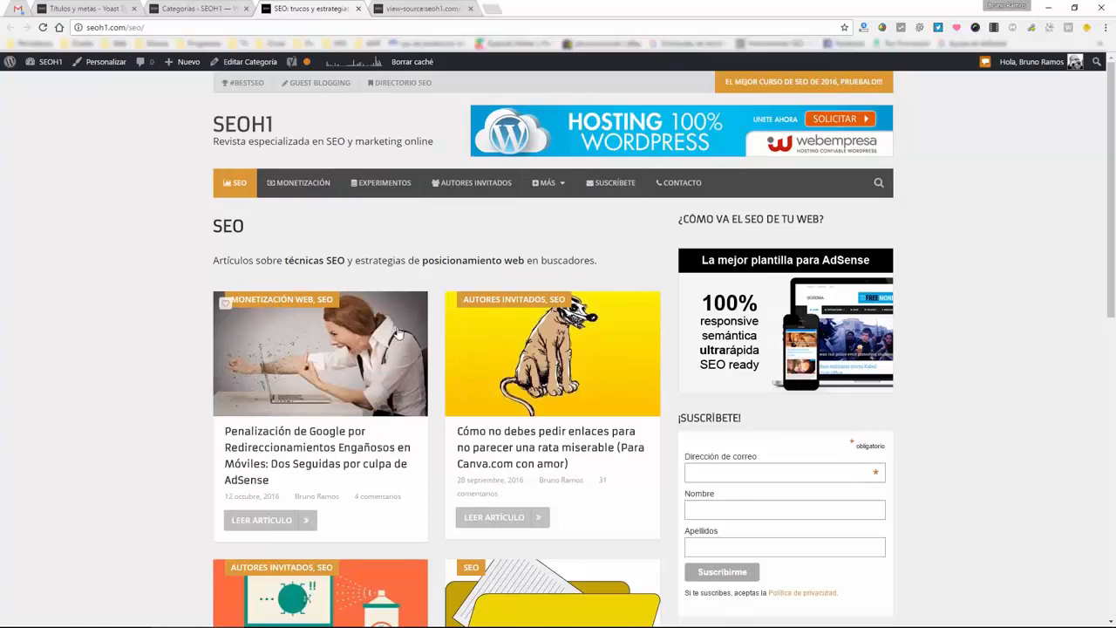
scroll(284, 301, "down", 1)
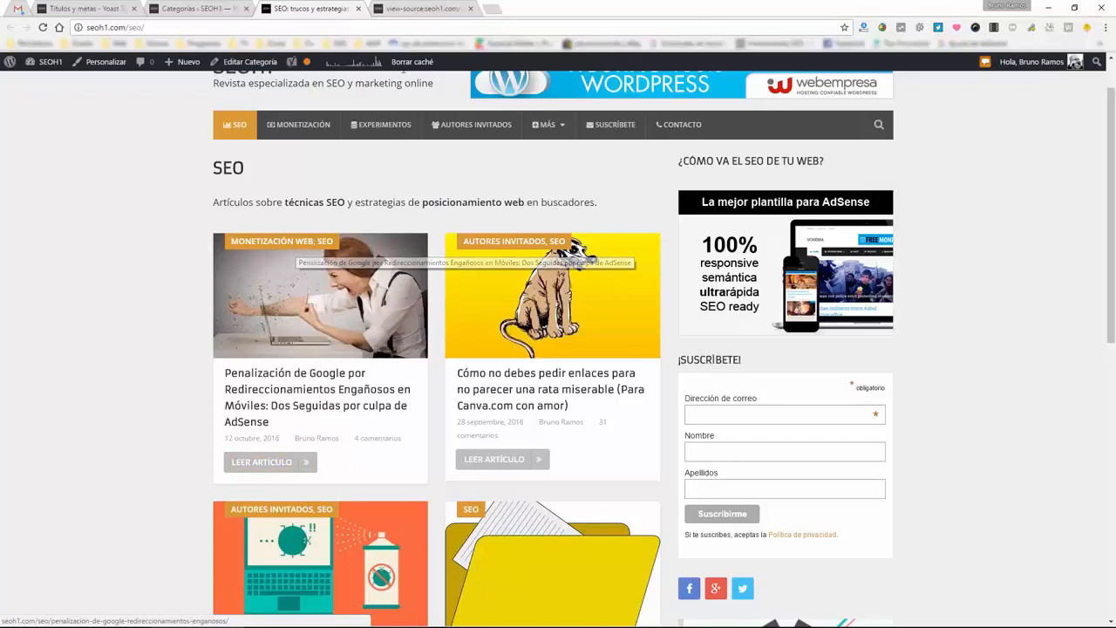
left_click(407, 7)
middle_click(406, 7)
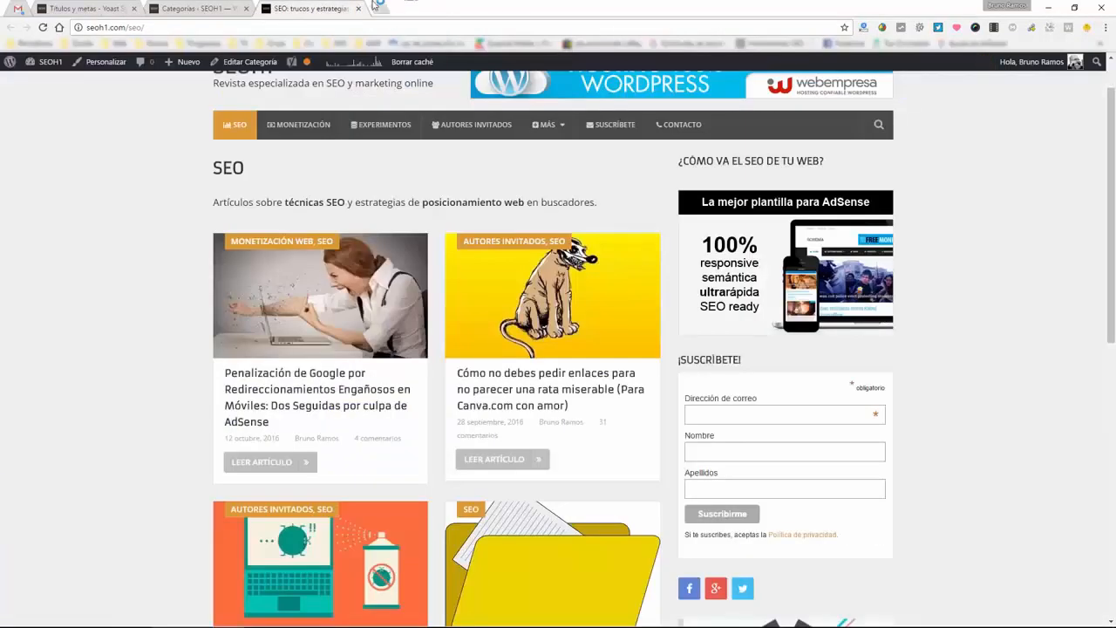
Return to Yoast SEO, revisit the XML sitemap settings, and open the Avanzado settings.
left_click(232, 7)
left_click(109, 8)
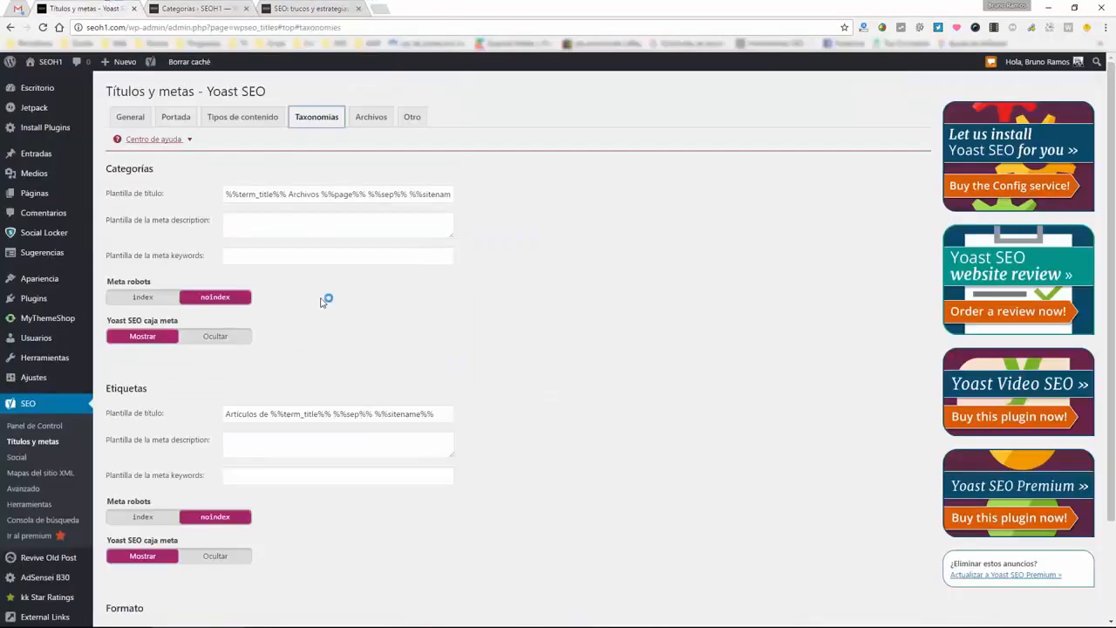
left_click(40, 474)
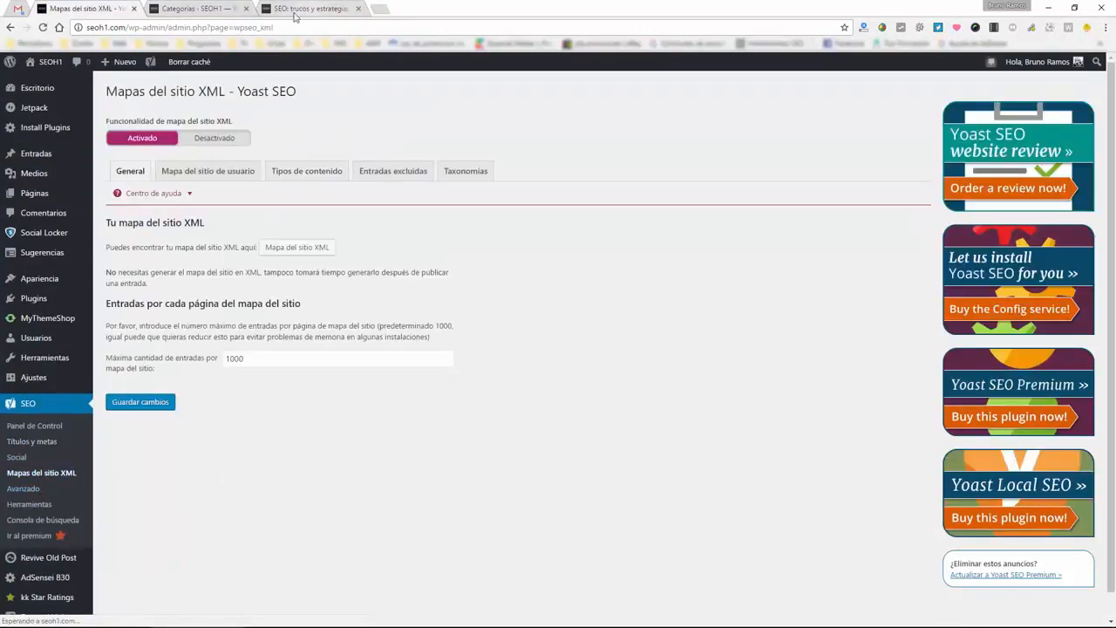
left_click(30, 497)
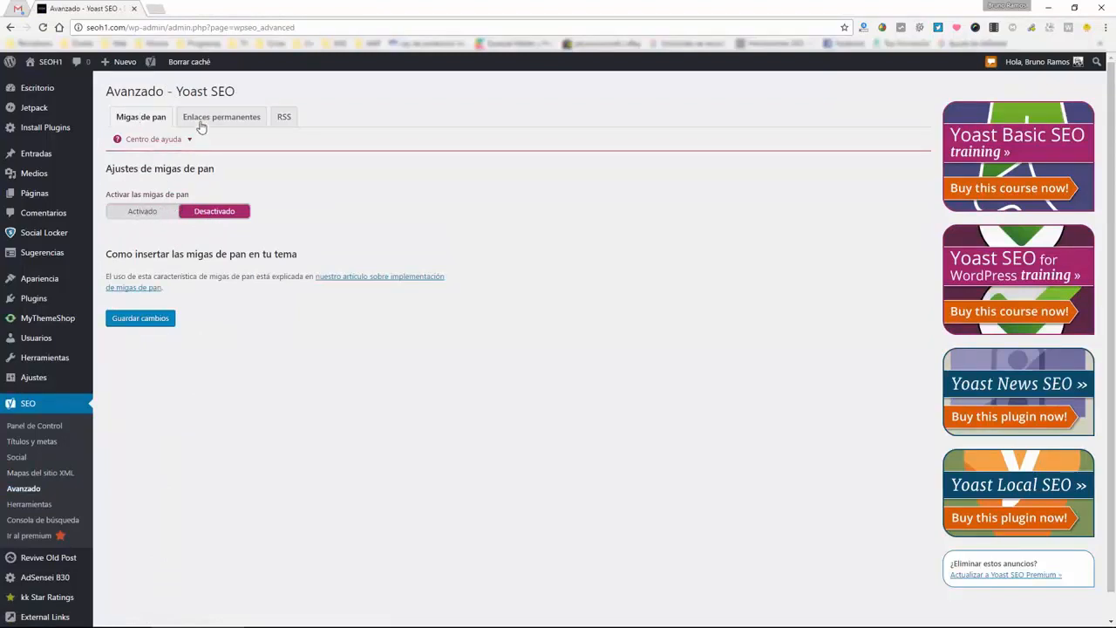
Open Yoast's breadcrumb implementation article in a separate tab, highlight the breadcrumb code snippet, and close the article.
left_click(359, 279, "ctrl")
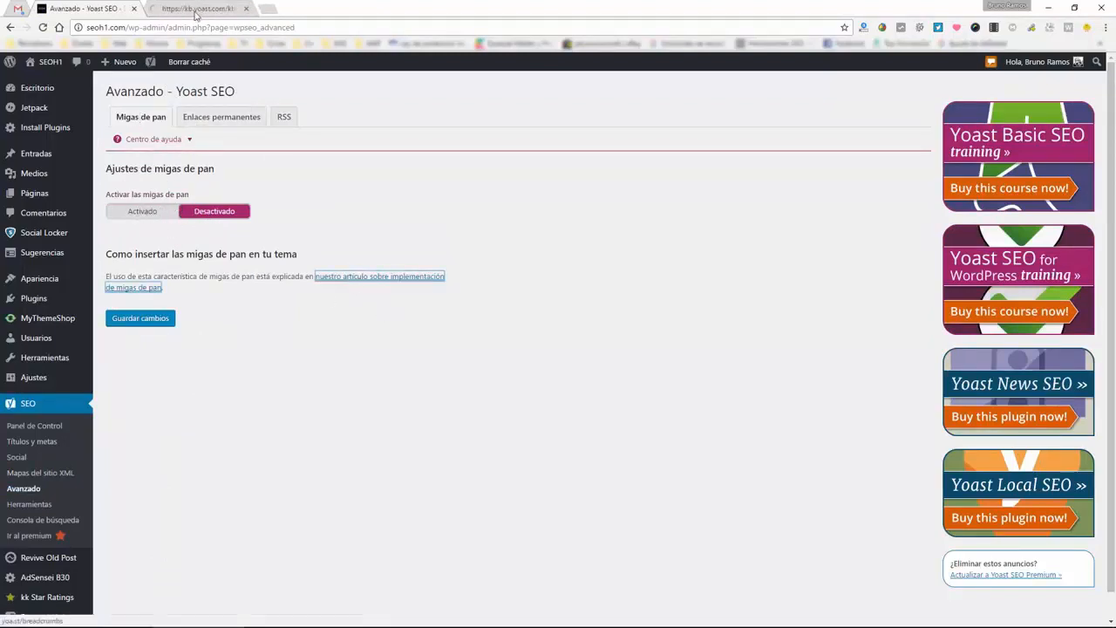
left_click(187, 9)
left_click_drag(301, 433, 265, 390)
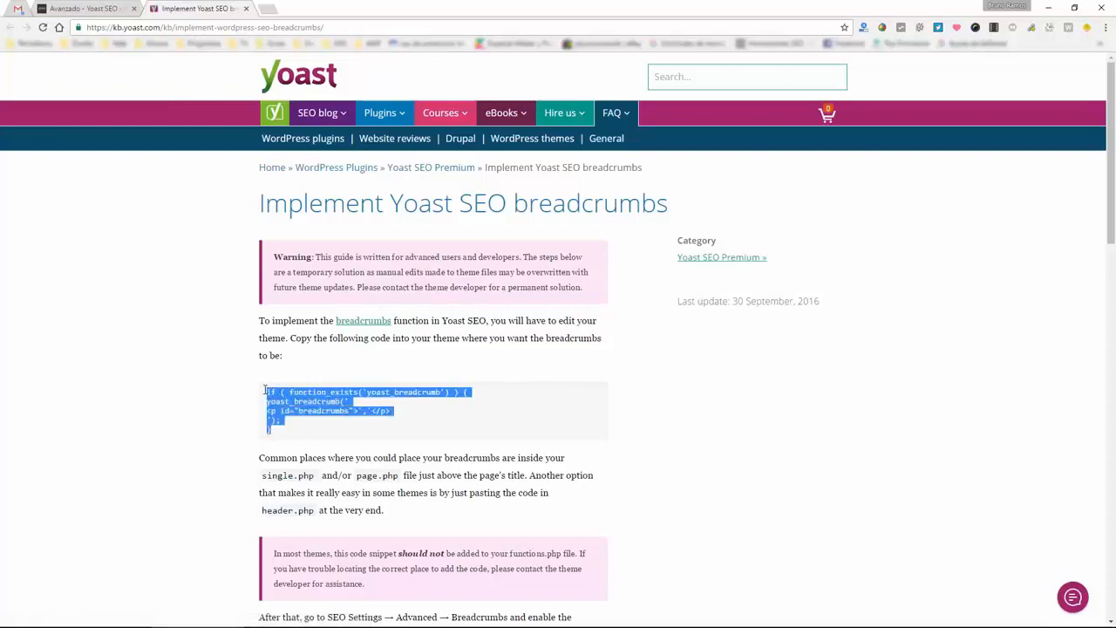
middle_click(194, 8)
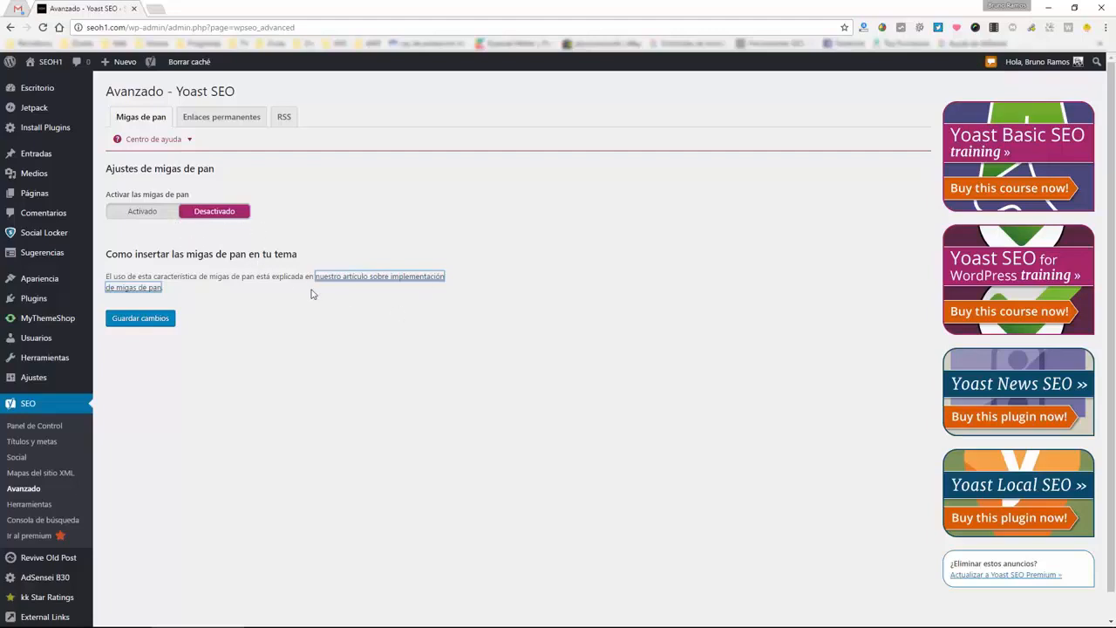
Open the Enlaces permanentes settings, load the site's SEO category in a separate tab, and highlight the category base in the settings.
left_click(237, 121)
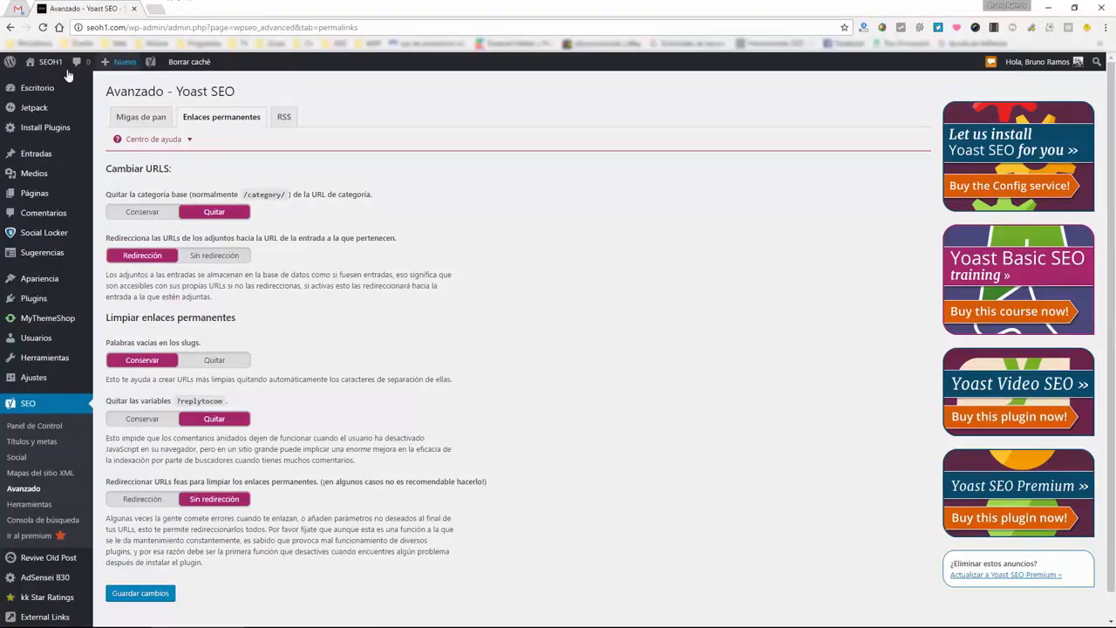
middle_click(36, 64)
left_click(190, 5)
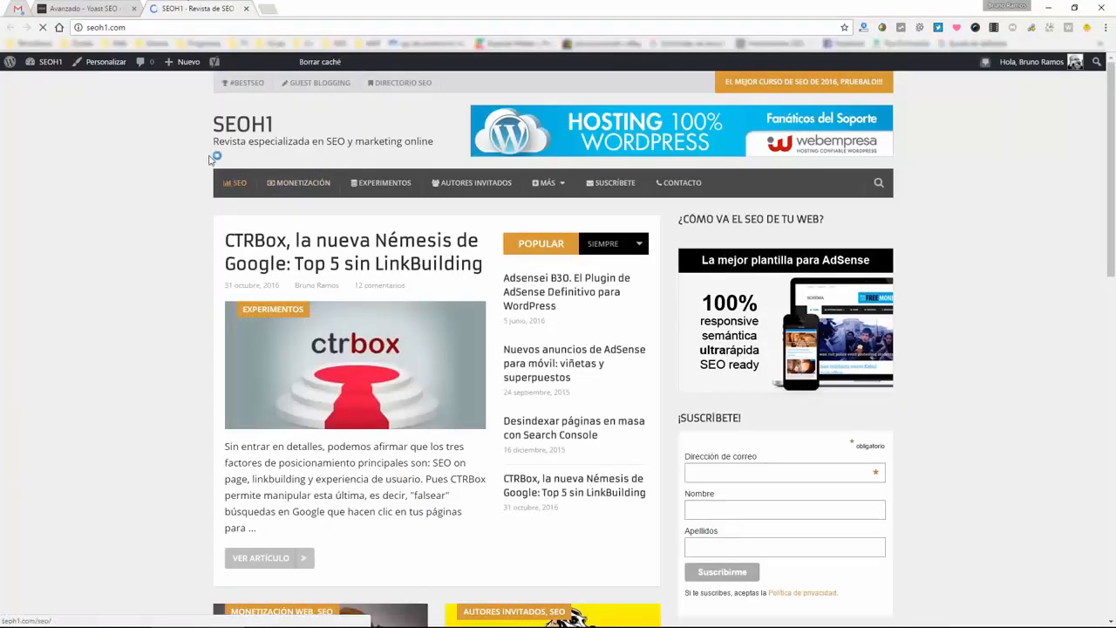
left_click(92, 9)
double_click(263, 198)
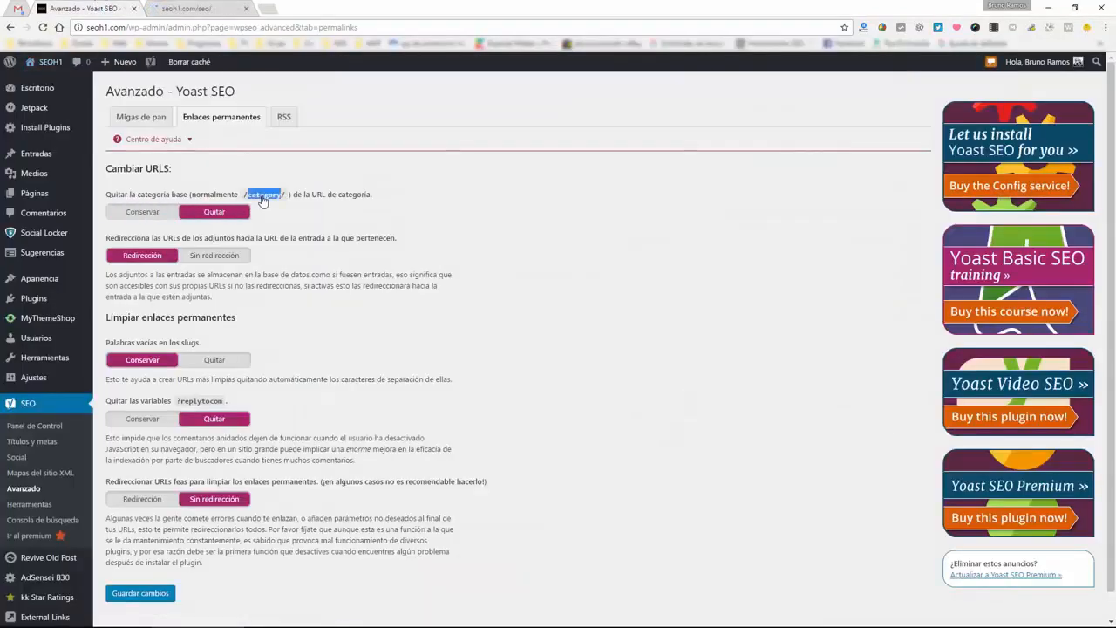
Insert "cataegory/" before seo/ in the category page's address without loading it, and return to the permalink settings.
left_click(210, 5)
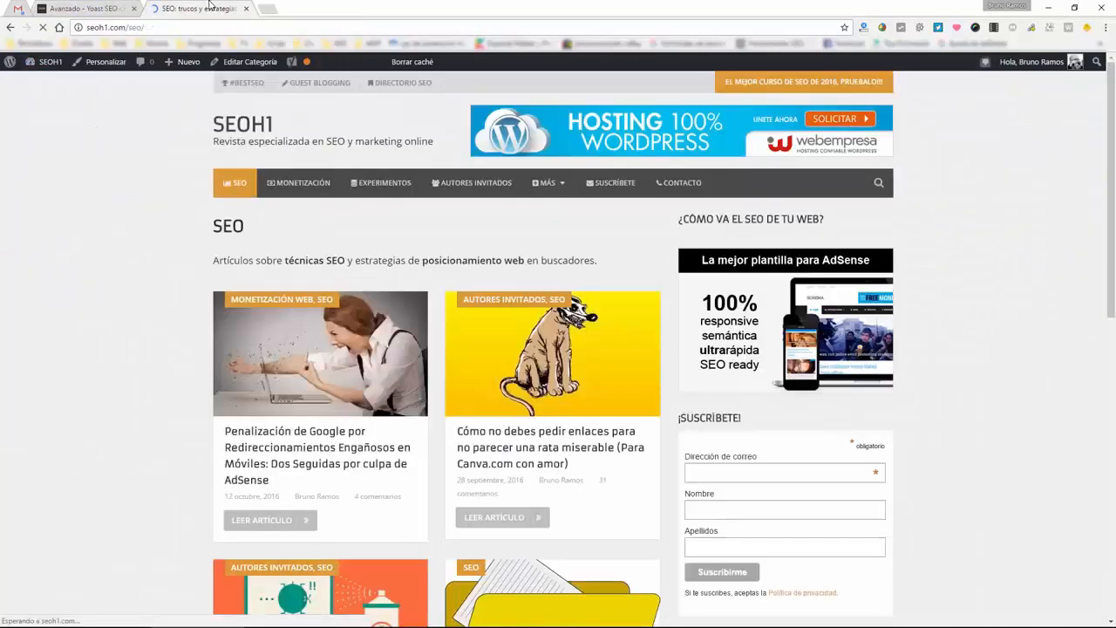
double_click(133, 28)
type("cataegory/")
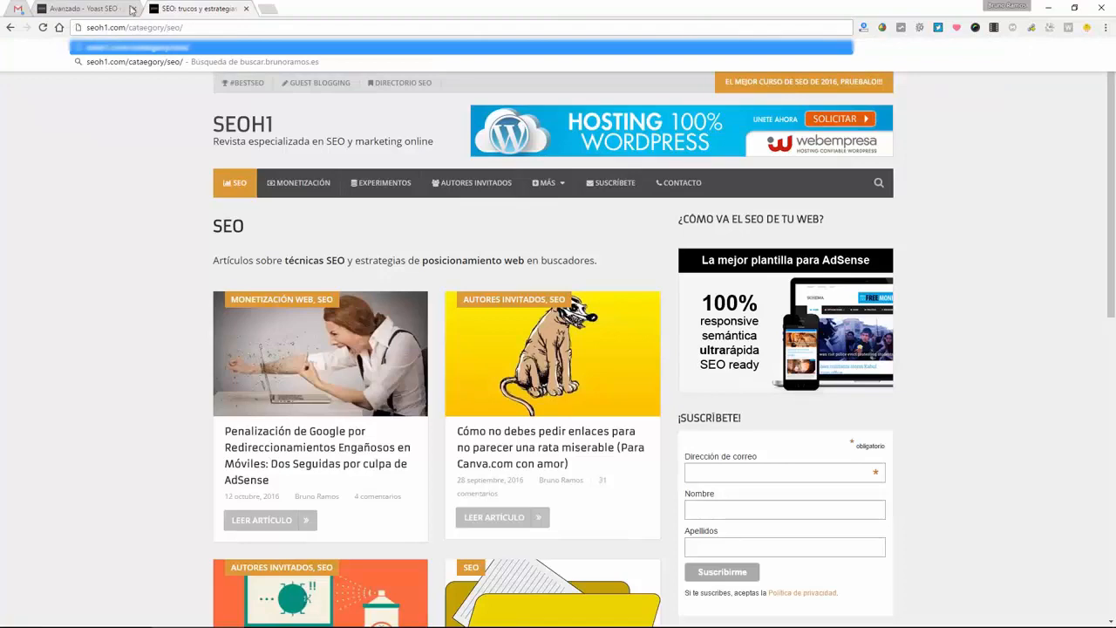
left_click(129, 10)
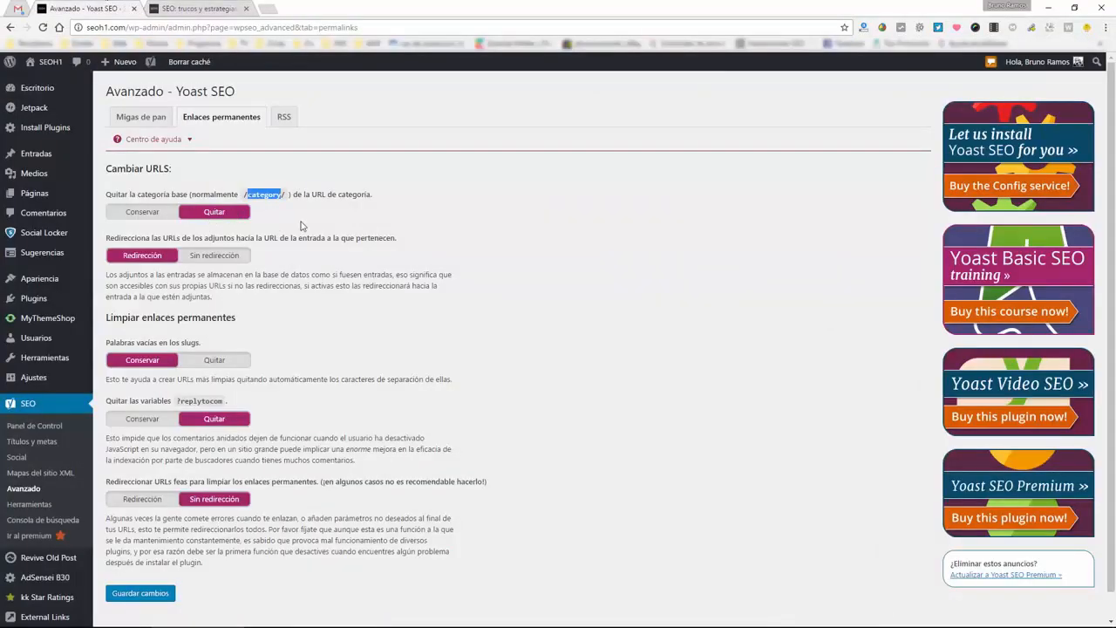
Cut the open YouTube article's address back to seoh1.com/seo/ to load the SEO category, and return to the permalink settings.
left_click(348, 199)
left_click(226, 216)
left_click(221, 8)
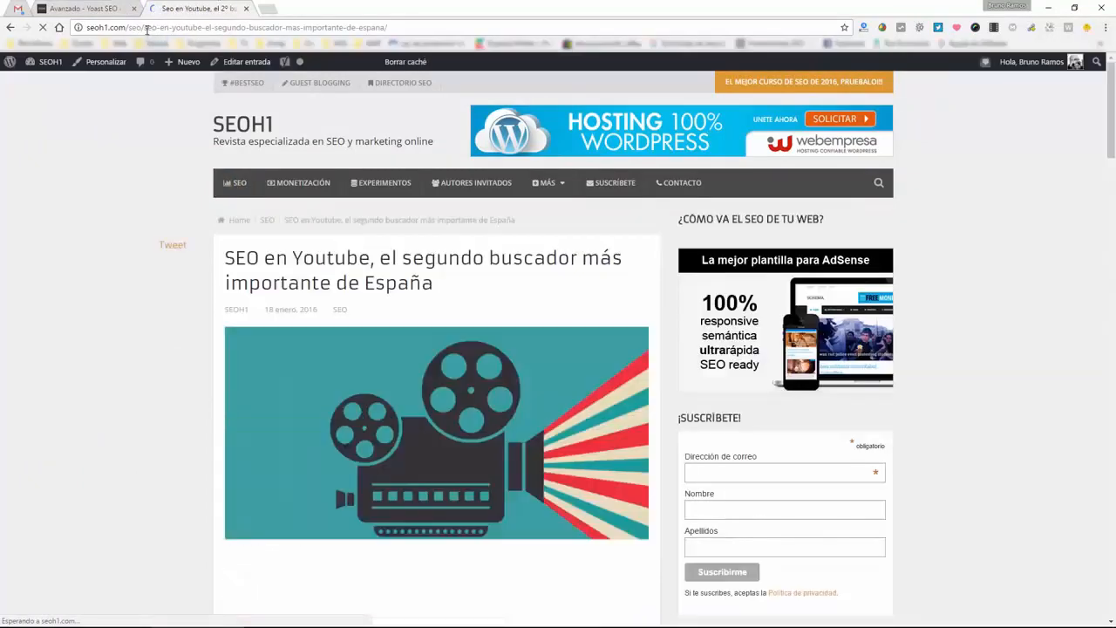
left_click_drag(144, 28, 386, 27)
key("BackSpace")
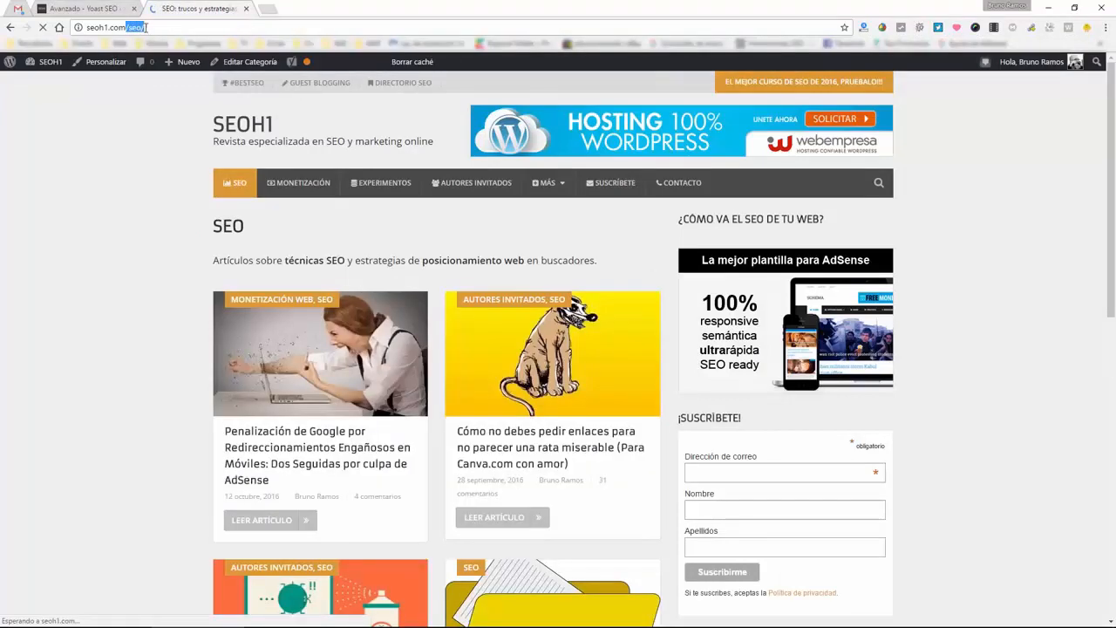
left_click(104, 8)
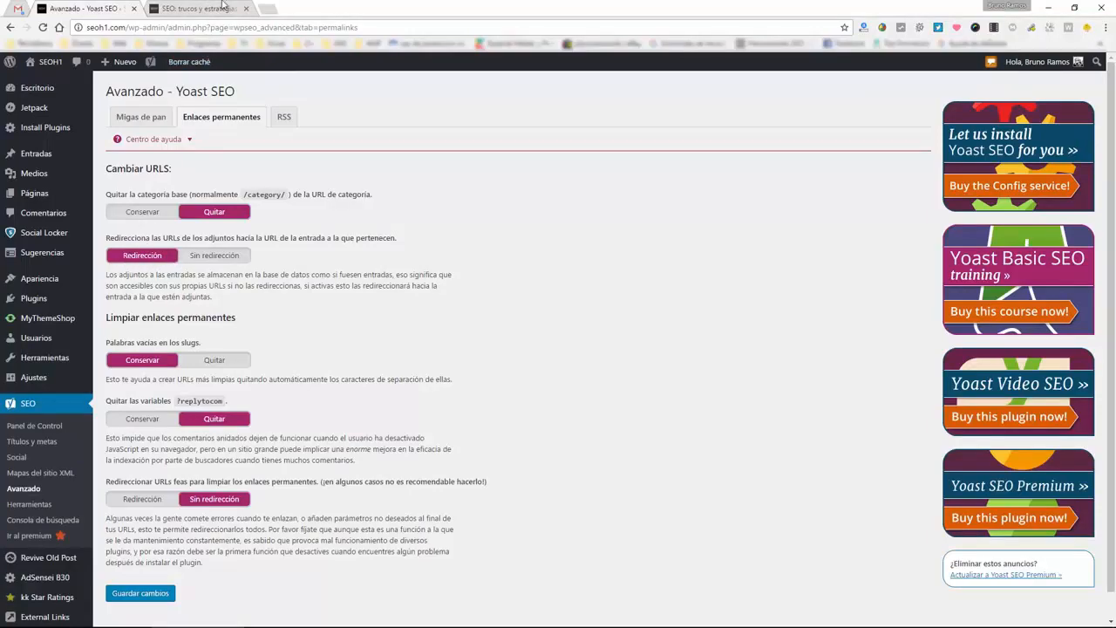
Compare the SEO category page with the permalink settings and open its article "Penalización de Google por Redireccionamientos Engañosos en Móviles".
left_click(224, 8)
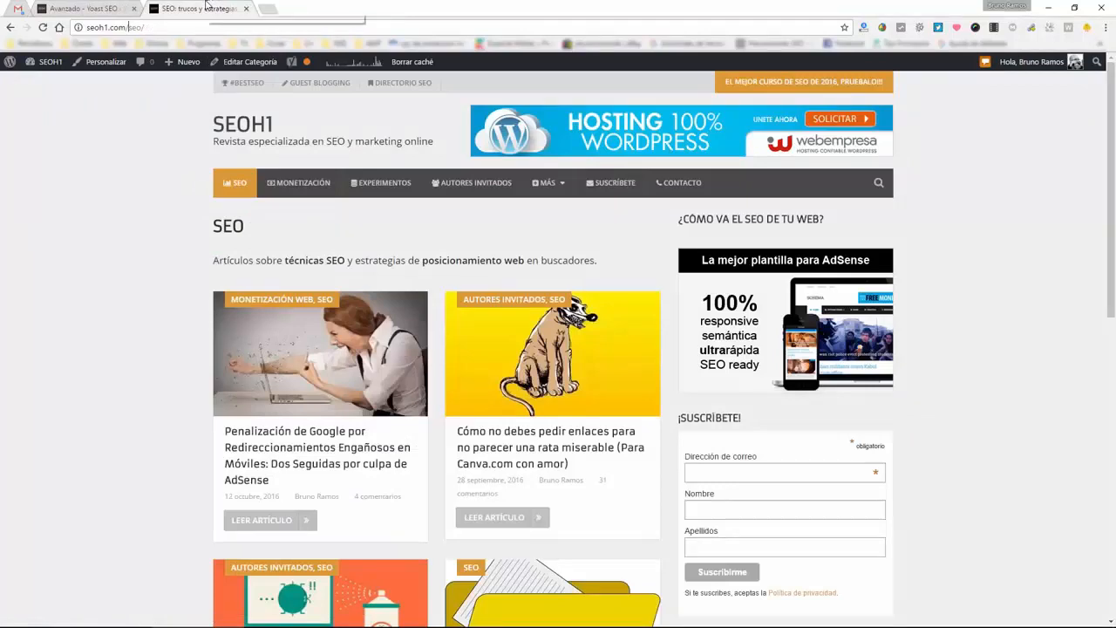
left_click(103, 8)
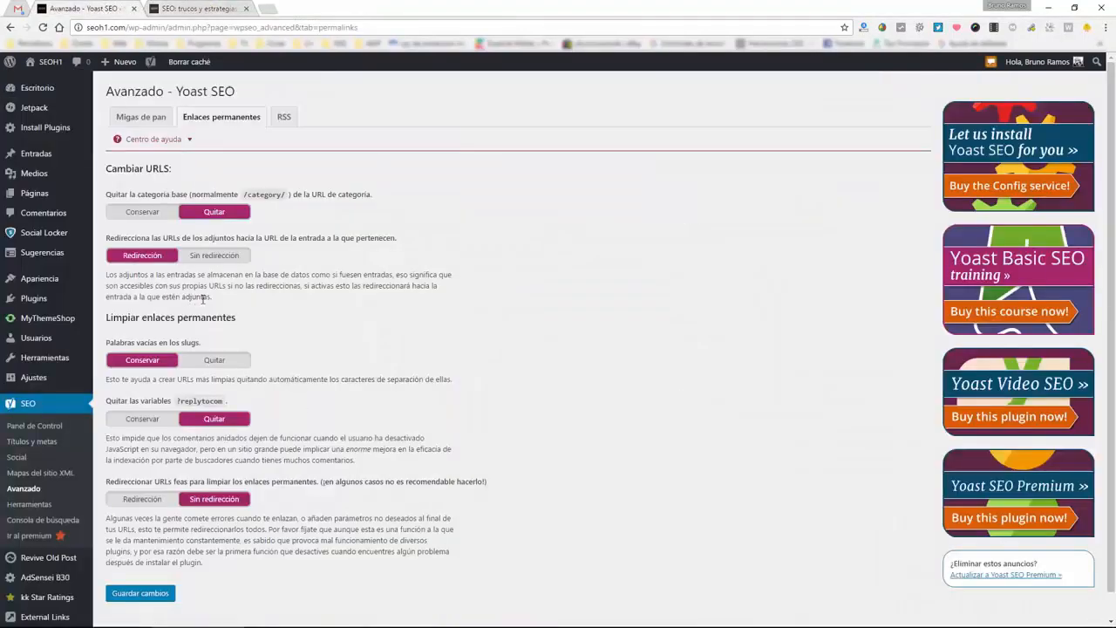
scroll(203, 299, "down", 1)
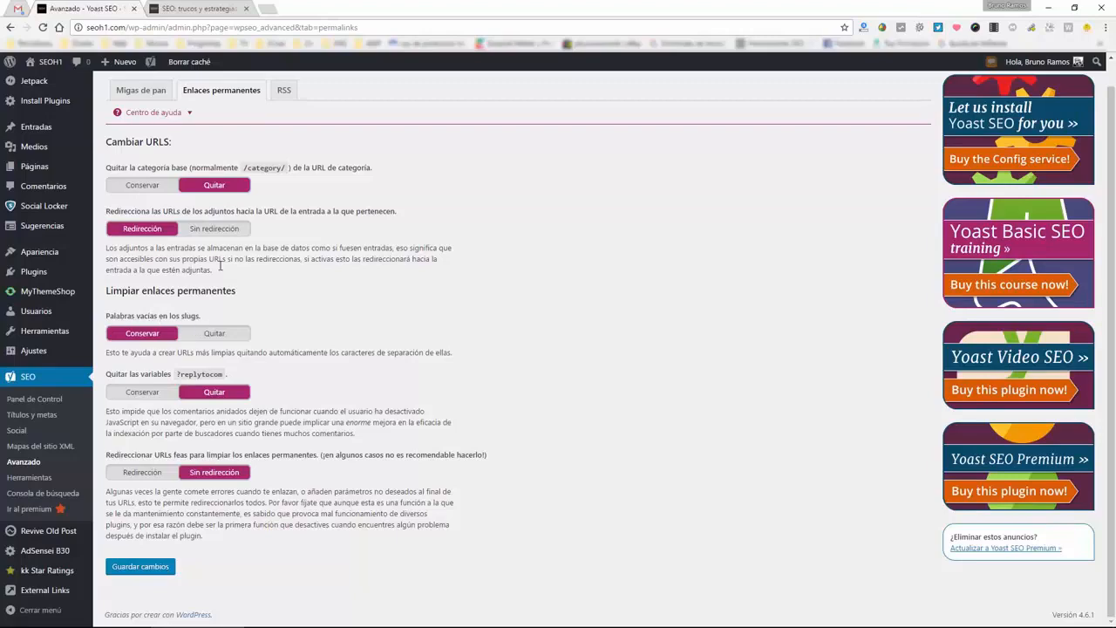
left_click(202, 8)
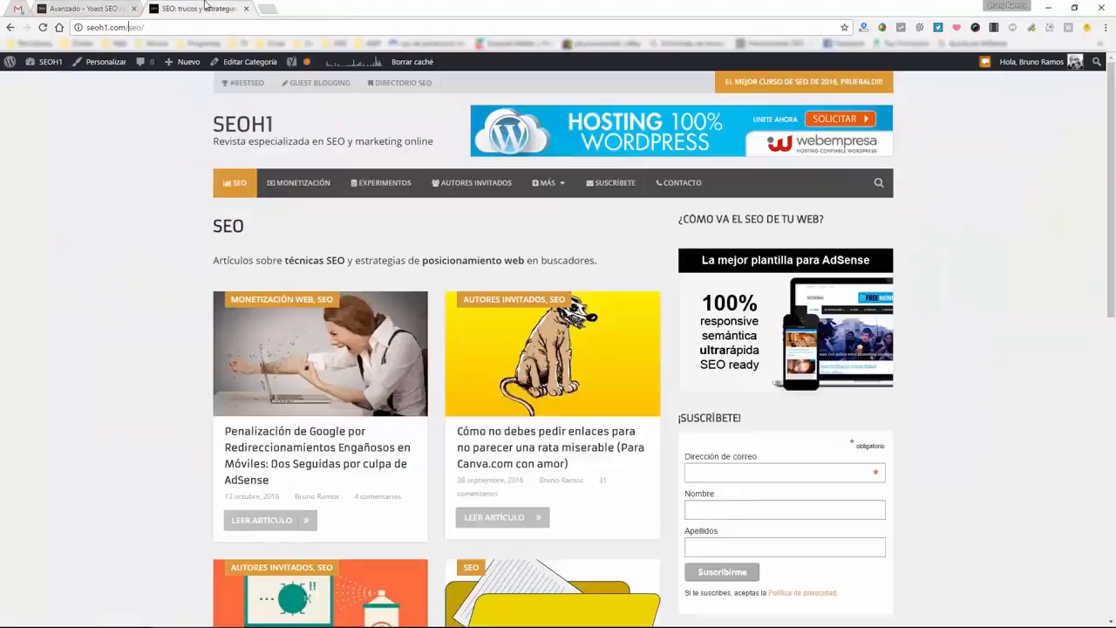
left_click(291, 365)
left_click(84, 8)
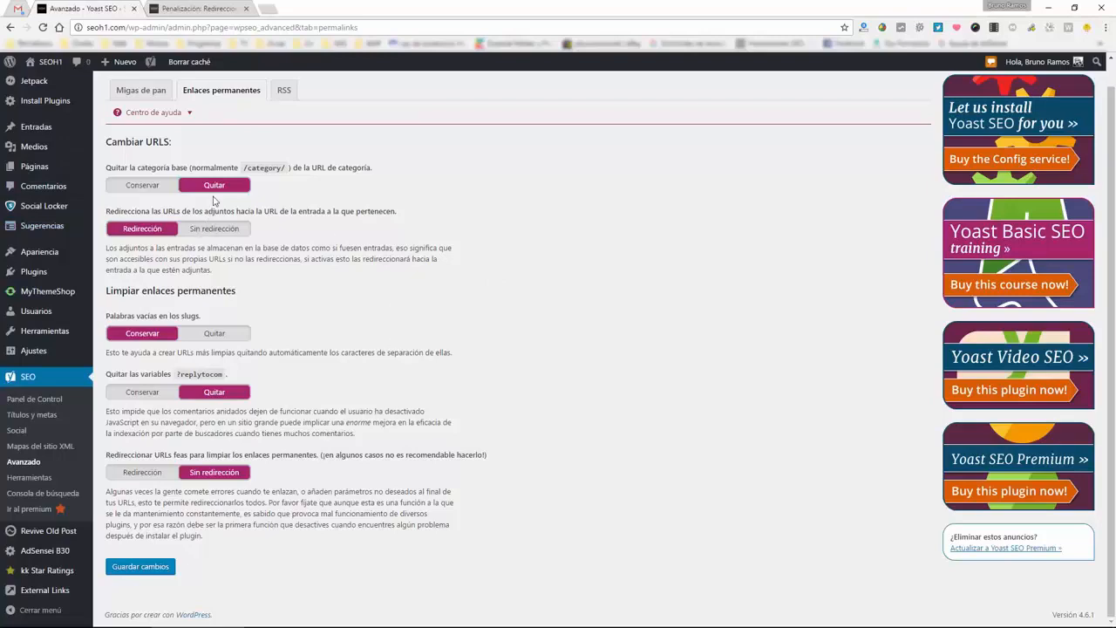
Highlight the slug penalizacion-de-google-redireccionamientos-enganosos in the article's address and return to the permalink settings.
left_click(193, 9)
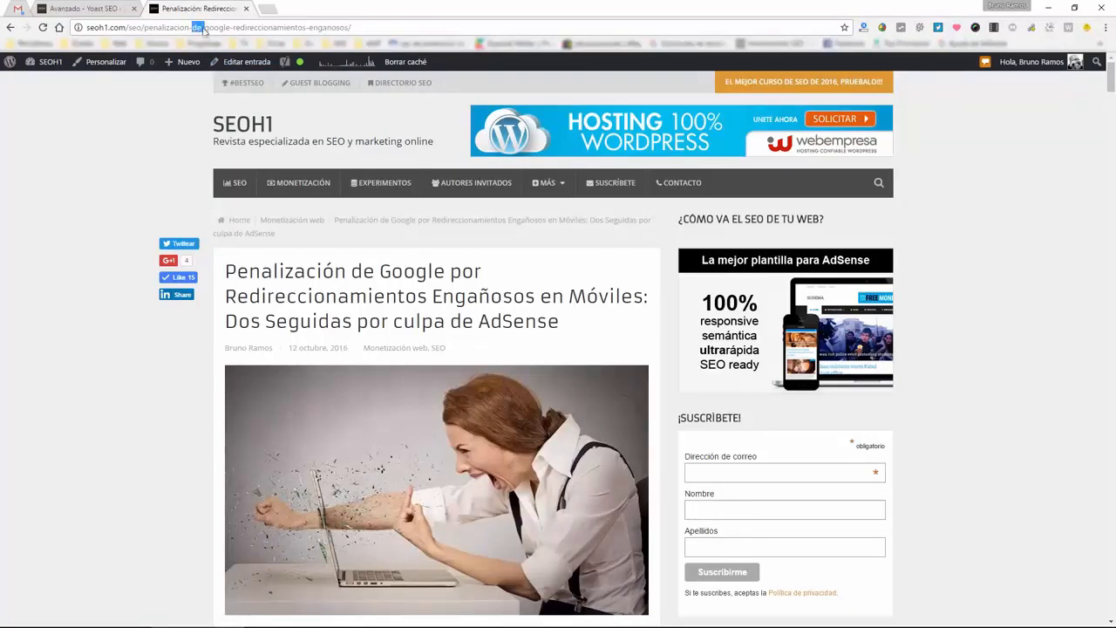
left_click_drag(148, 29, 413, 41)
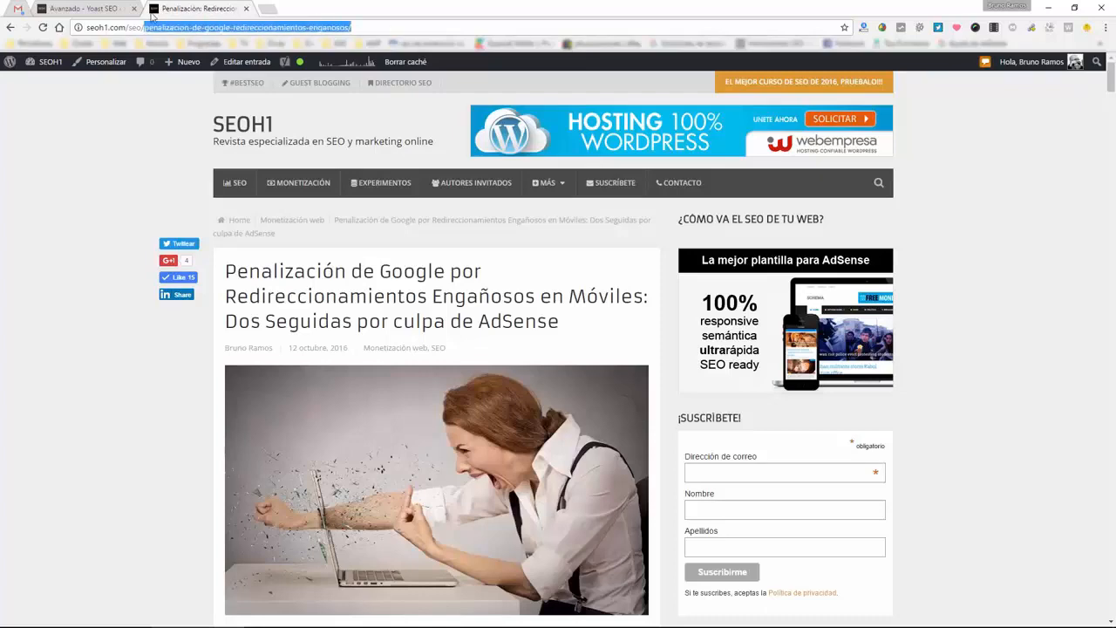
left_click(79, 8)
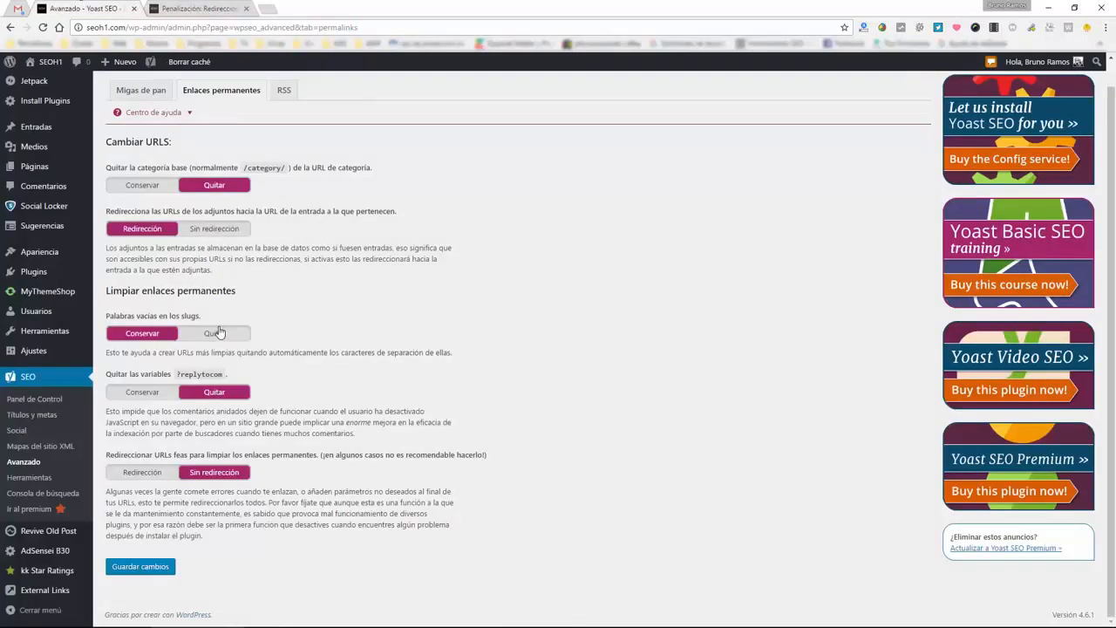
Shorten the article's address to seoh1.com/seo/penalizacion-de-google/ without loading it, and return to the permalink settings.
left_click(190, 7)
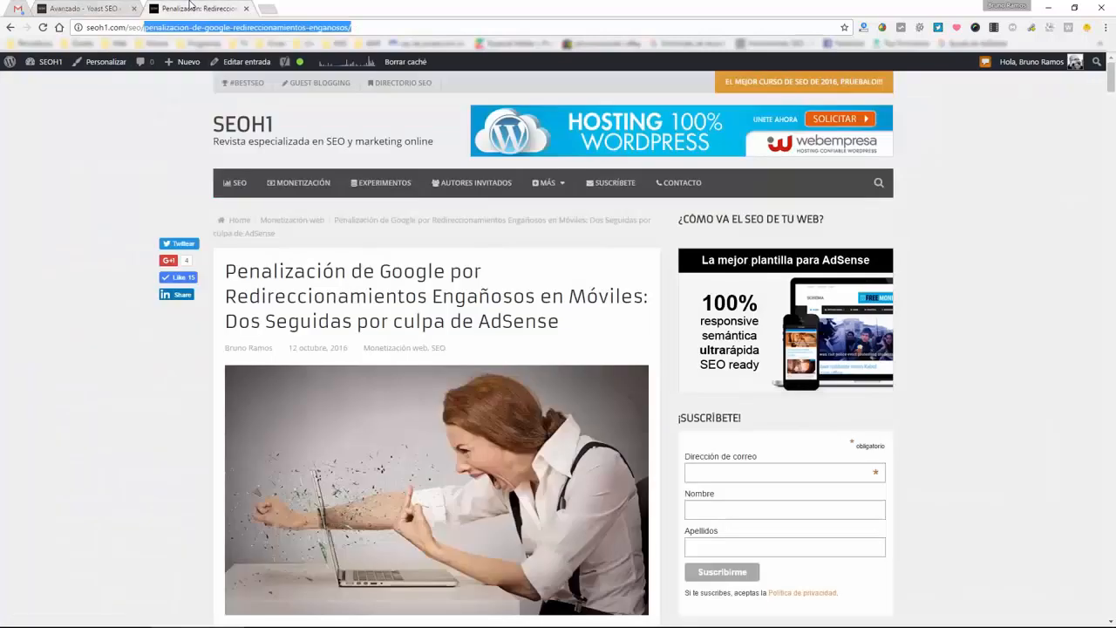
left_click_drag(144, 27, 396, 32)
double_click(243, 27)
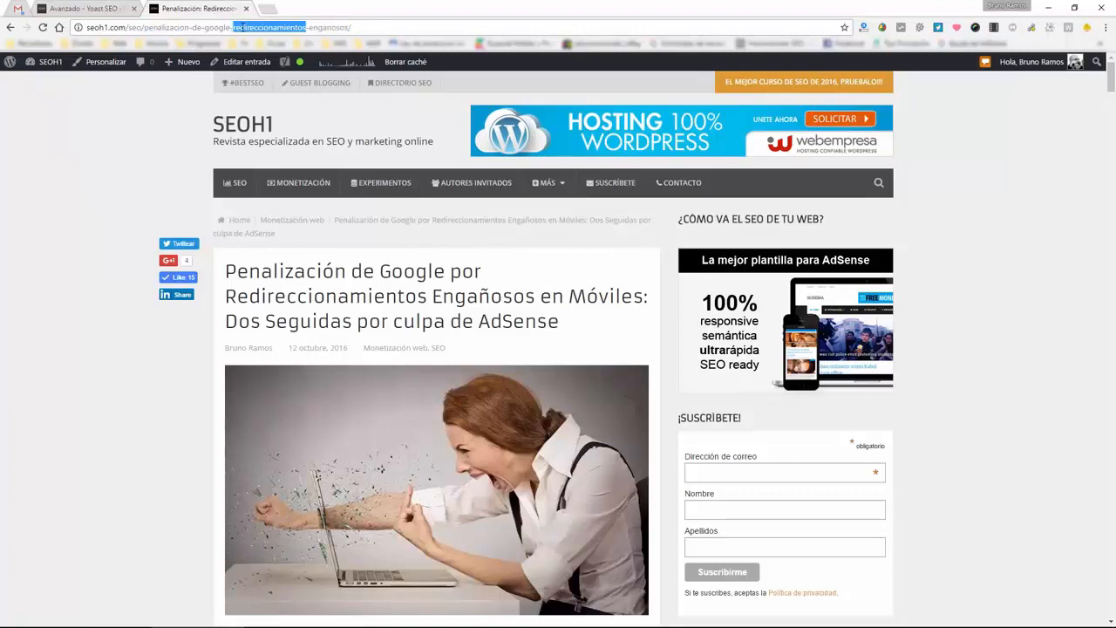
left_click_drag(229, 27, 615, 45)
key("BackSpace")
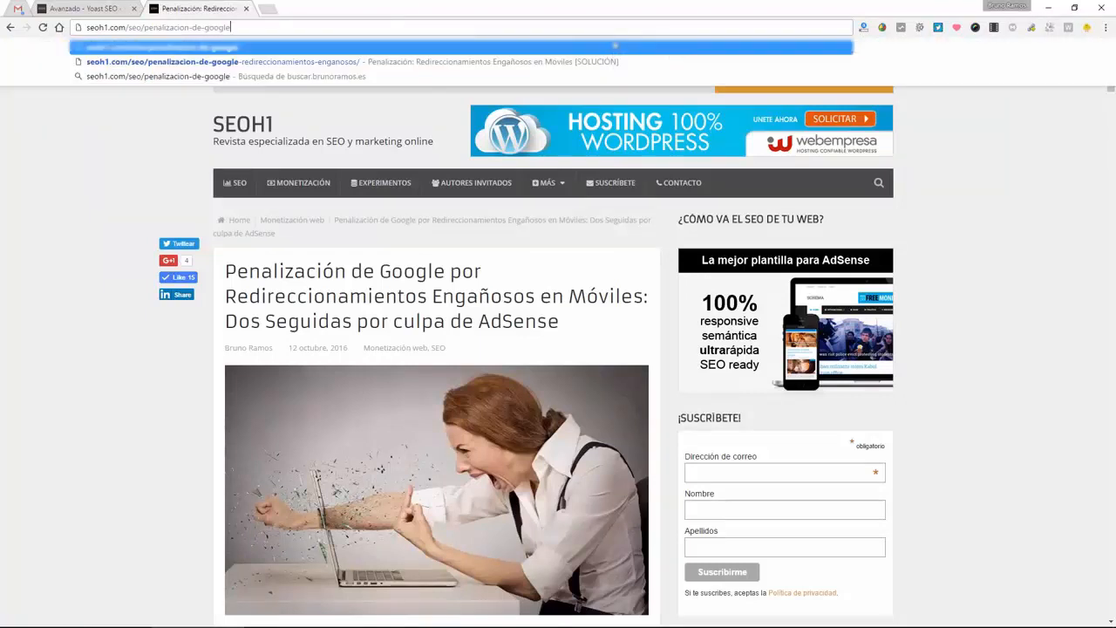
type("/")
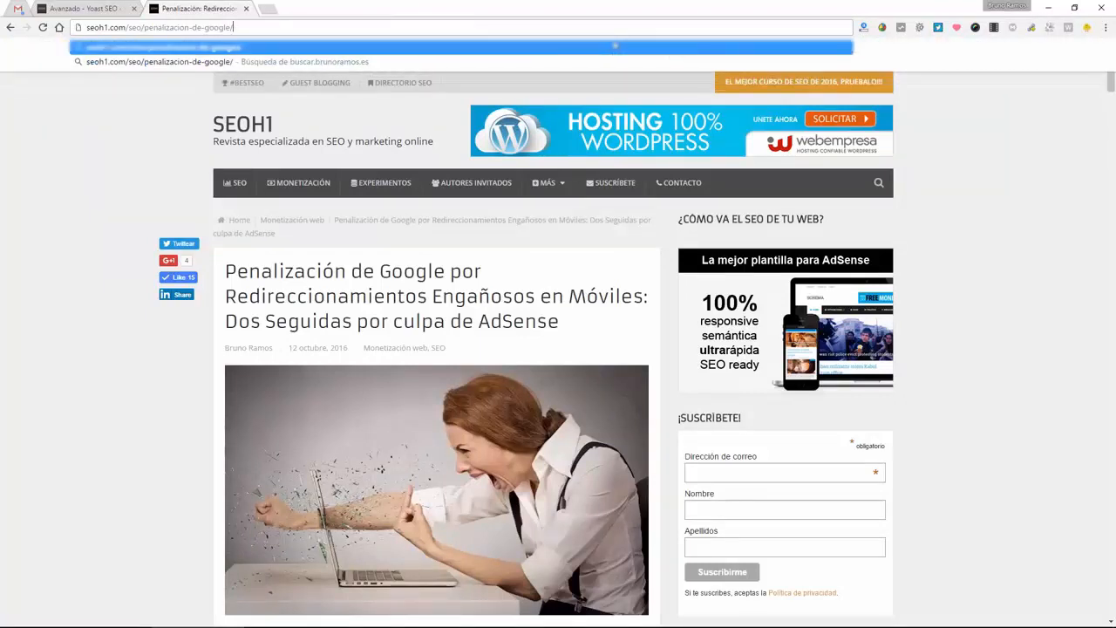
left_click(94, 8)
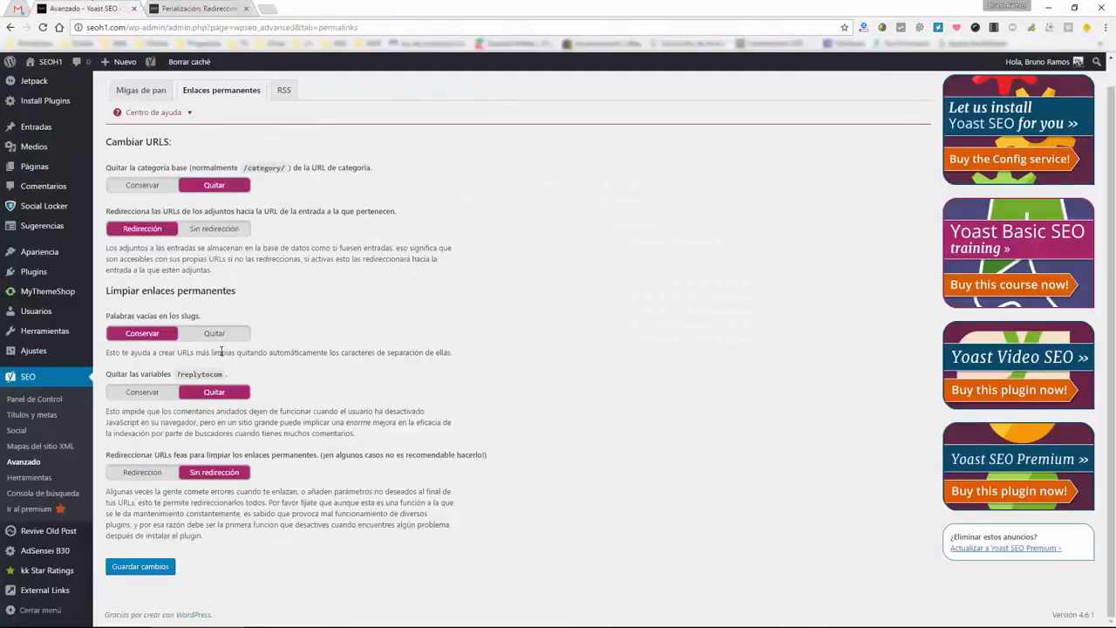
Remove the stop word "de-" from the article's shortened address and insert it again without loading the page.
left_click(184, 8)
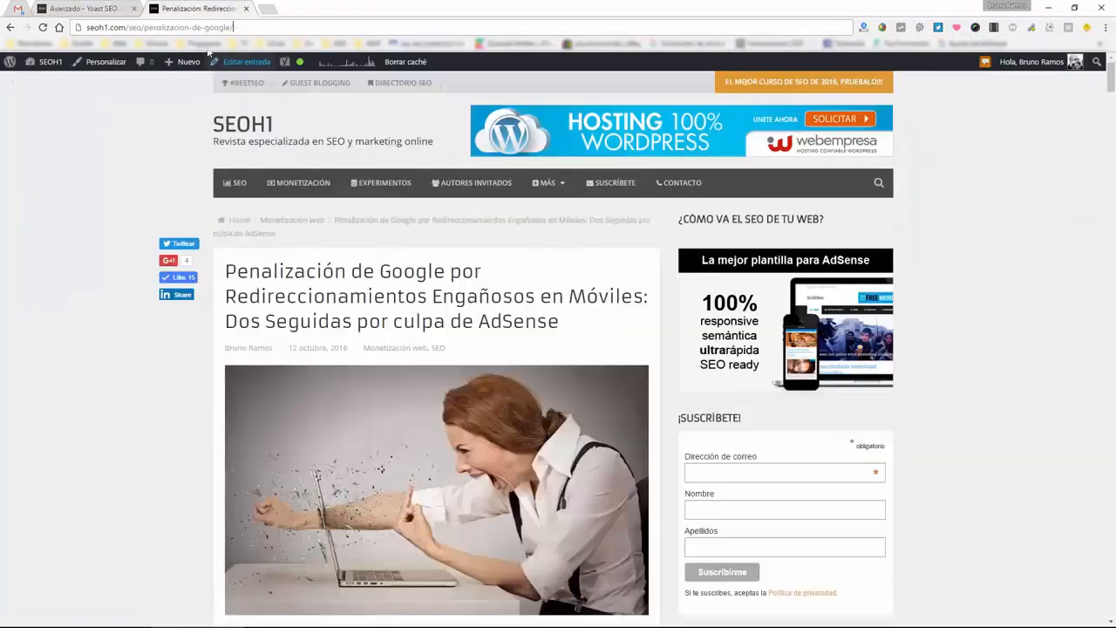
key("BackSpace")
key("BackSpace")
key("BackSpace")
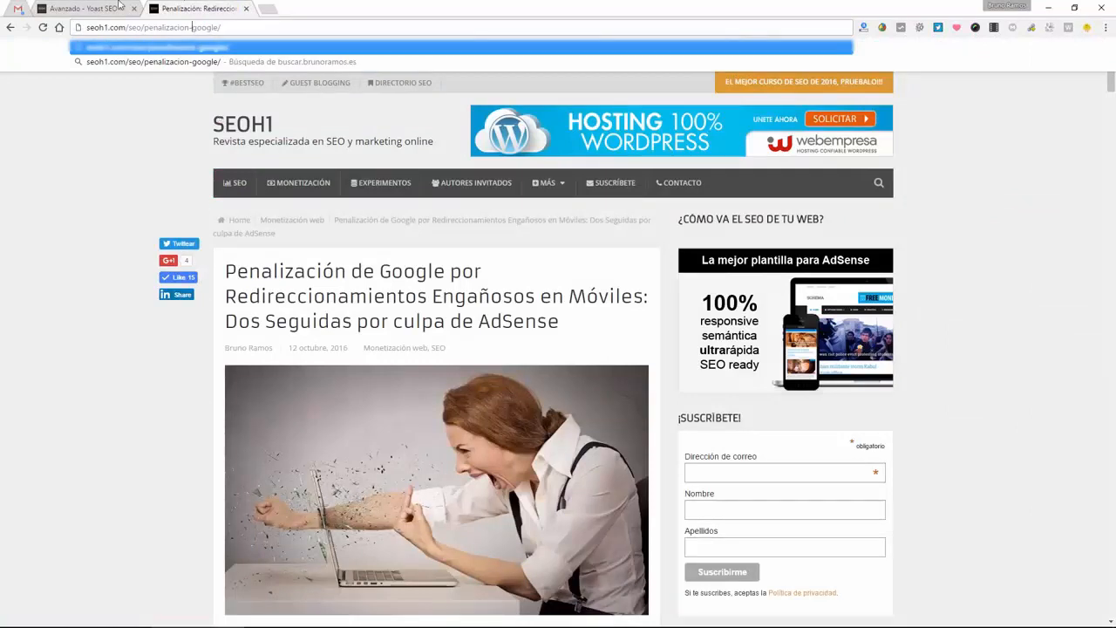
type("de-")
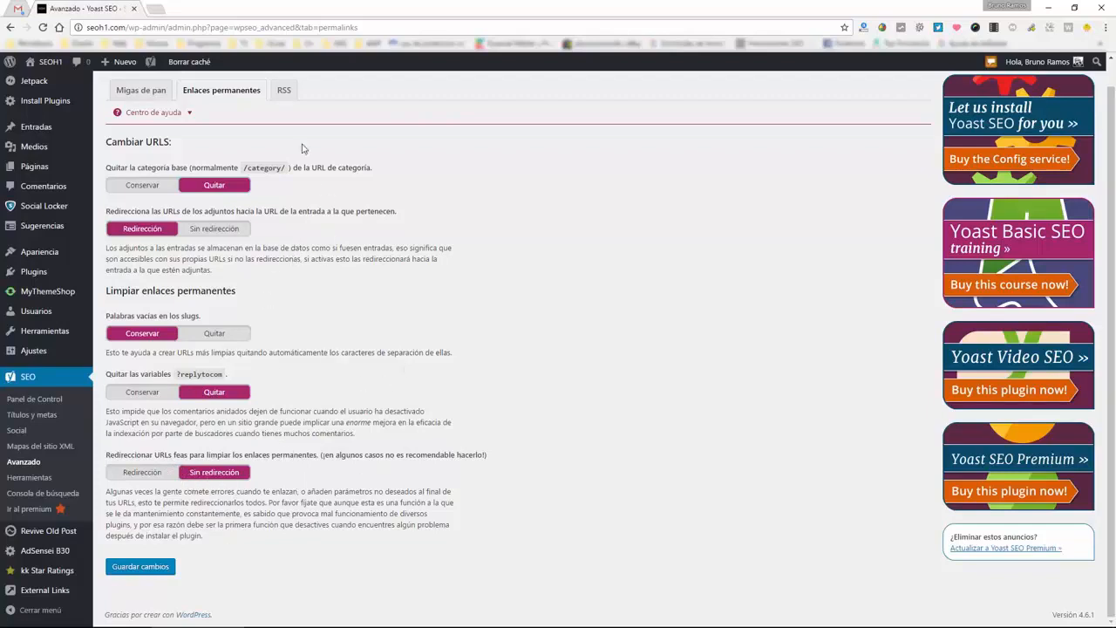
Open the RSS feed settings and highlight the text and link variables placed after each feed entry.
left_click(284, 91)
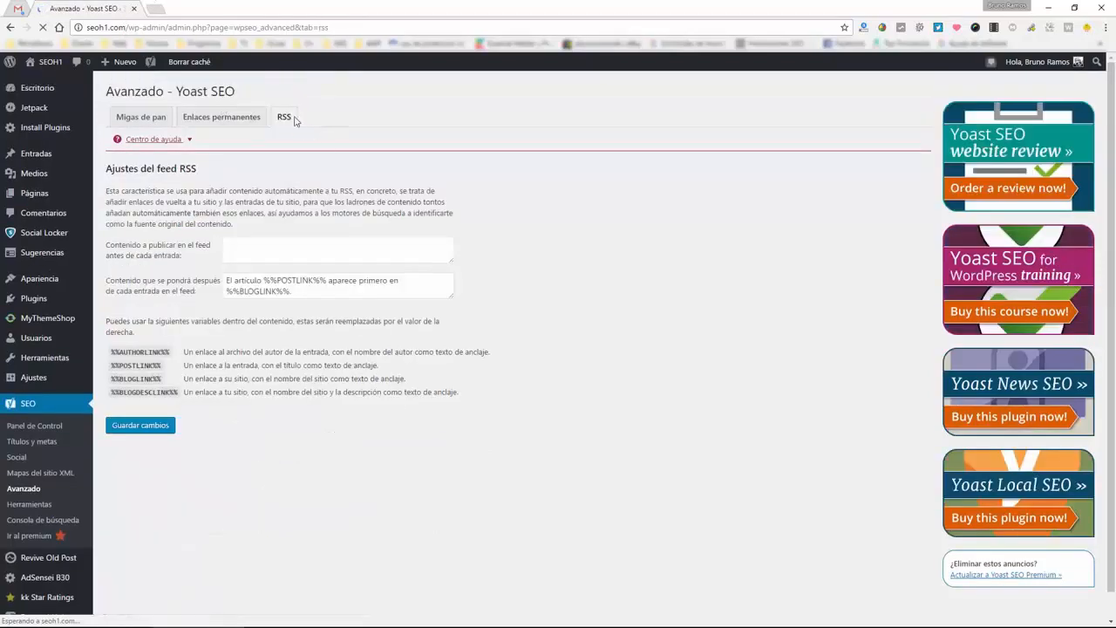
left_click_drag(296, 291, 214, 283)
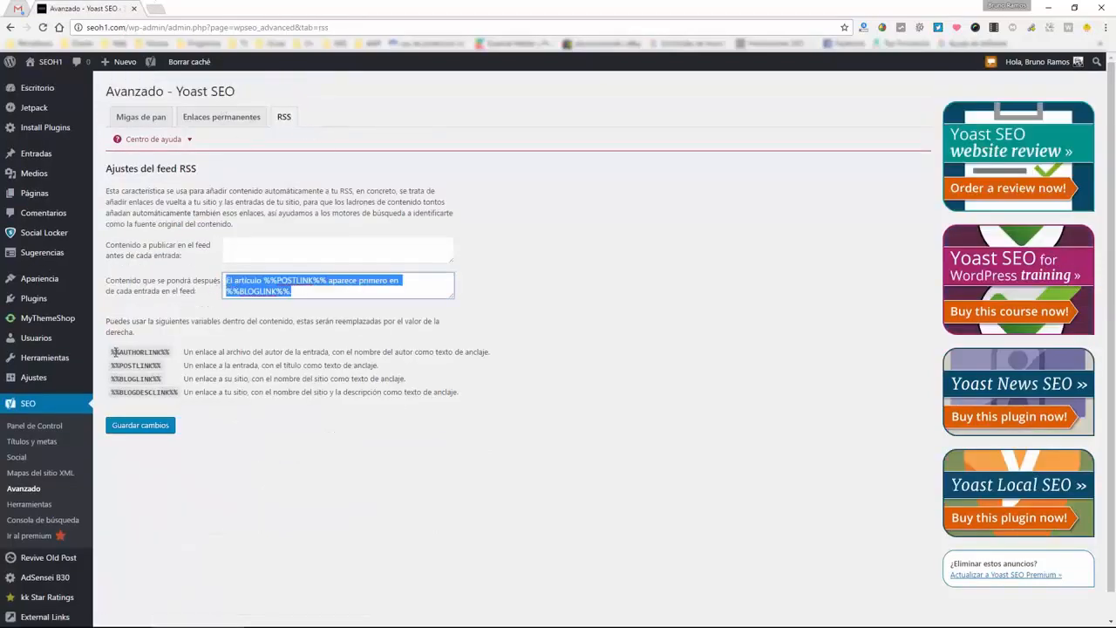
left_click(272, 280)
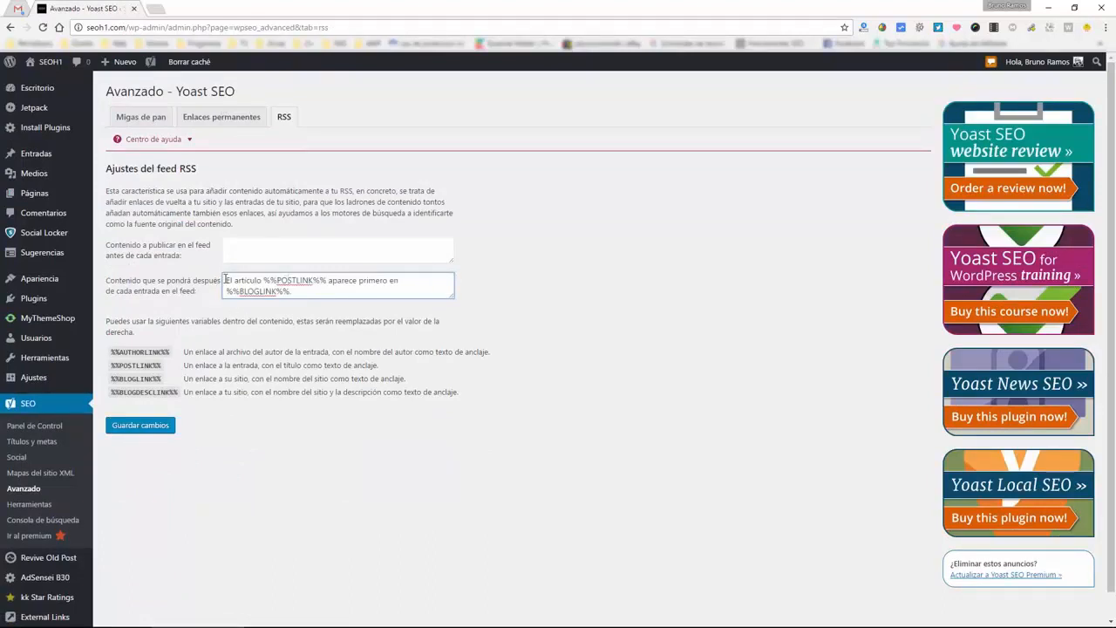
left_click_drag(225, 279, 327, 284)
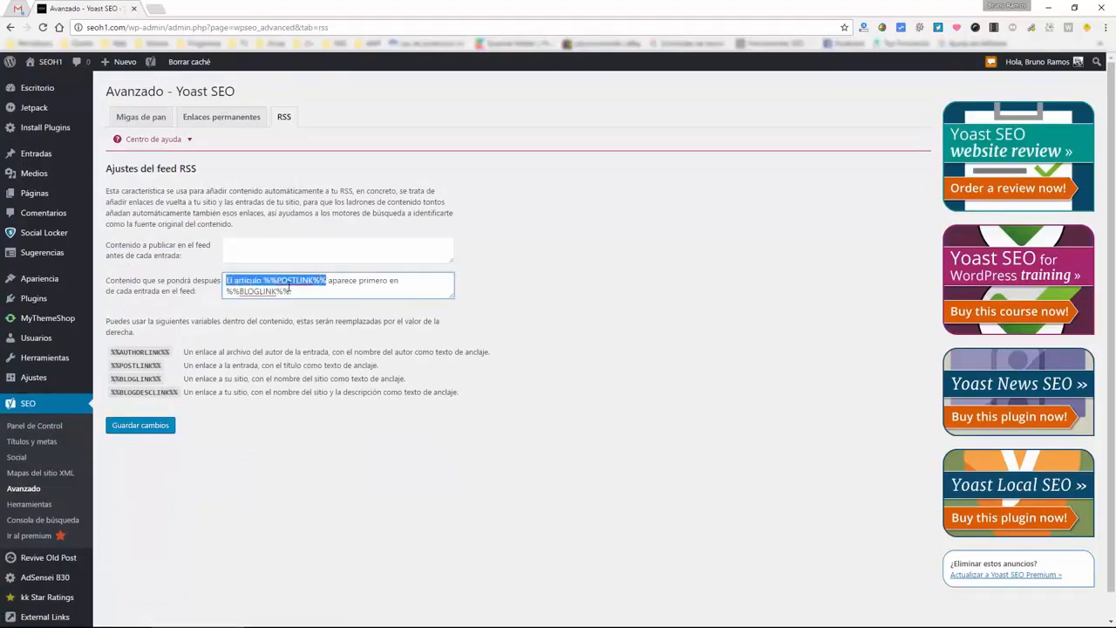
left_click(276, 280)
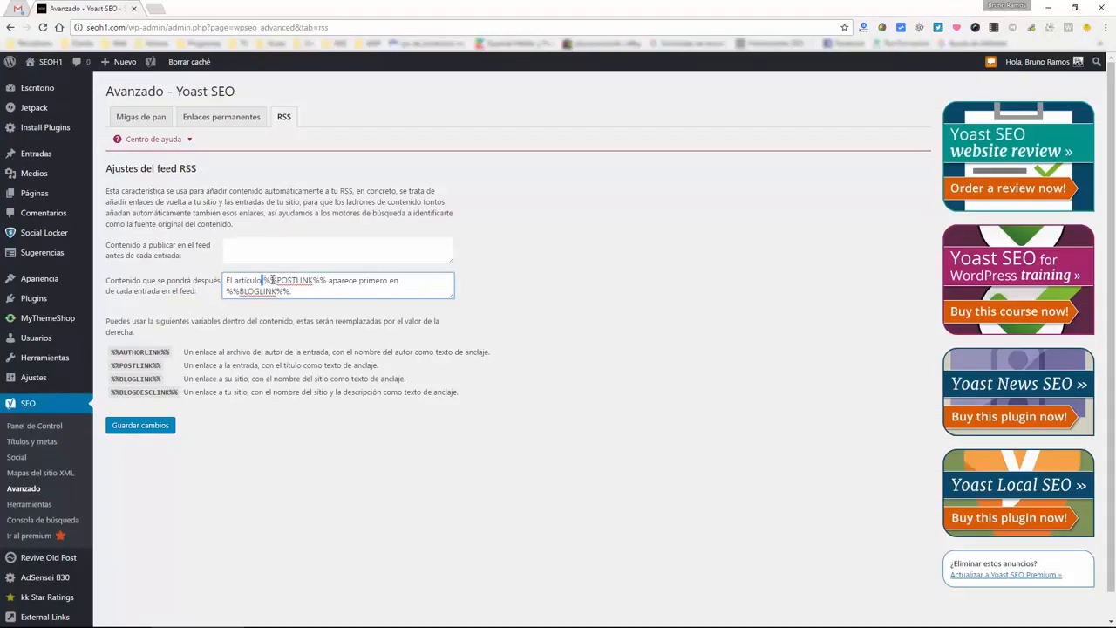
left_click_drag(272, 279, 193, 300)
Open the file editor in Yoast's Herramientas and highlight the Robots.txt heading.
left_click(31, 510)
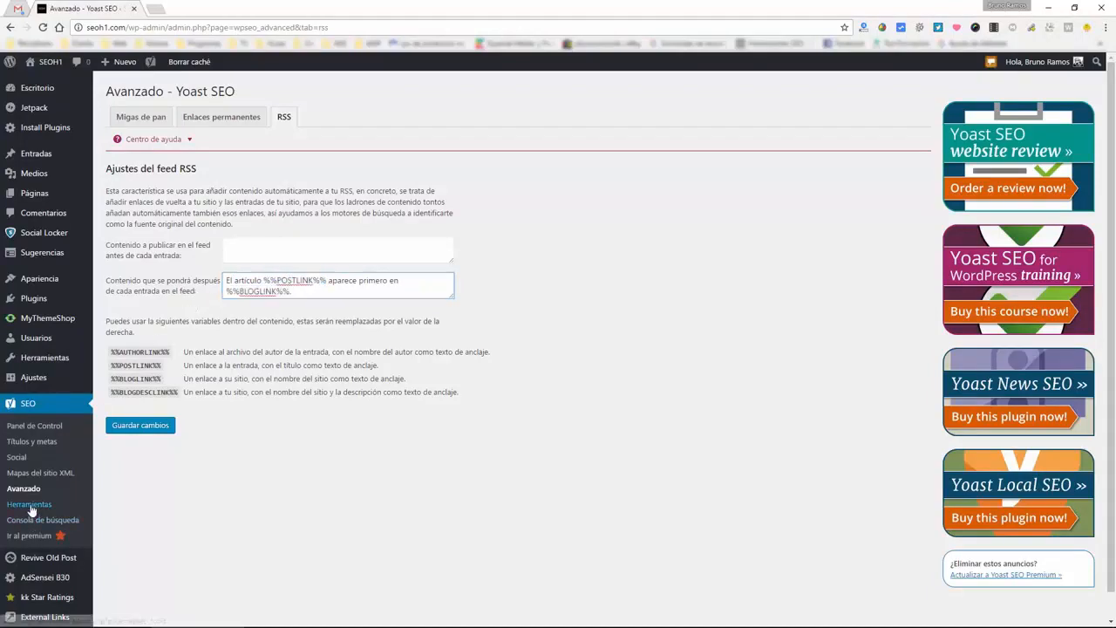
left_click(30, 510)
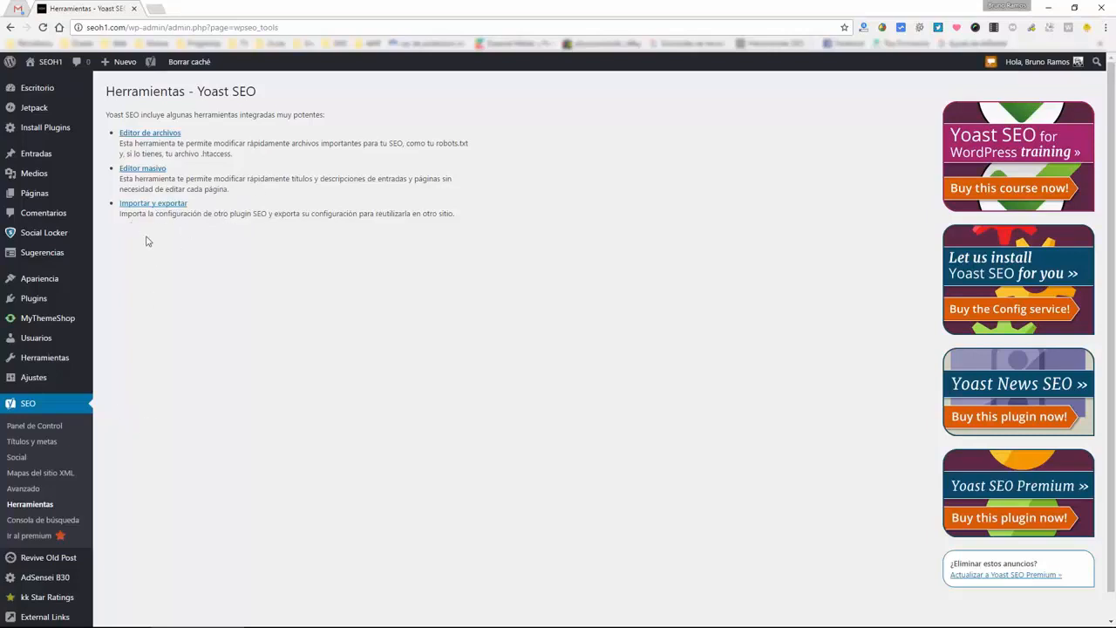
left_click(157, 135)
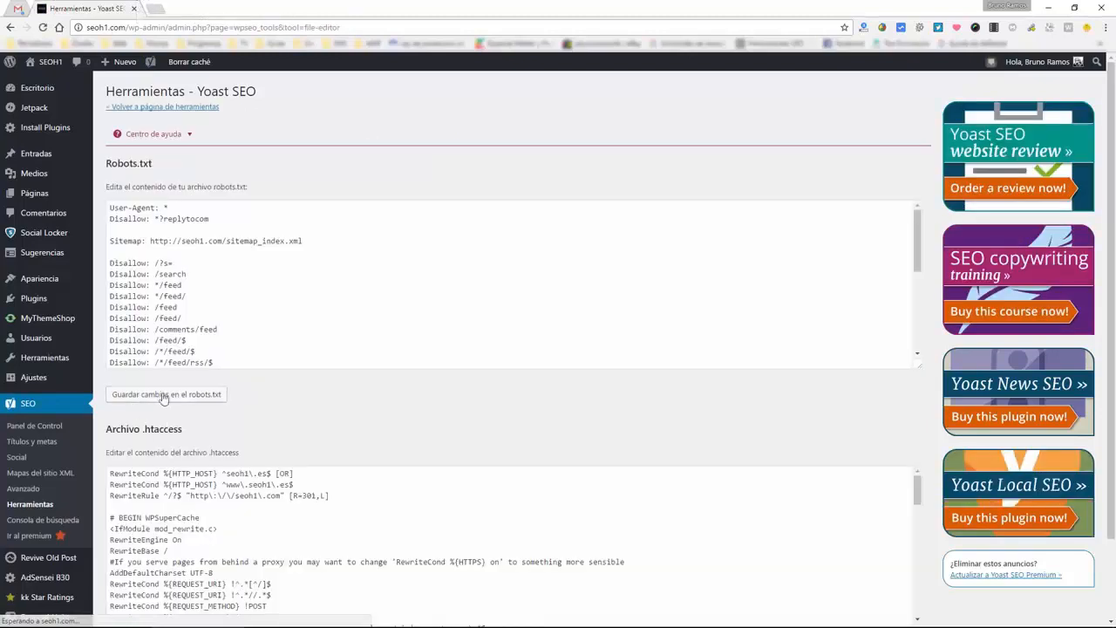
left_click_drag(107, 163, 165, 165)
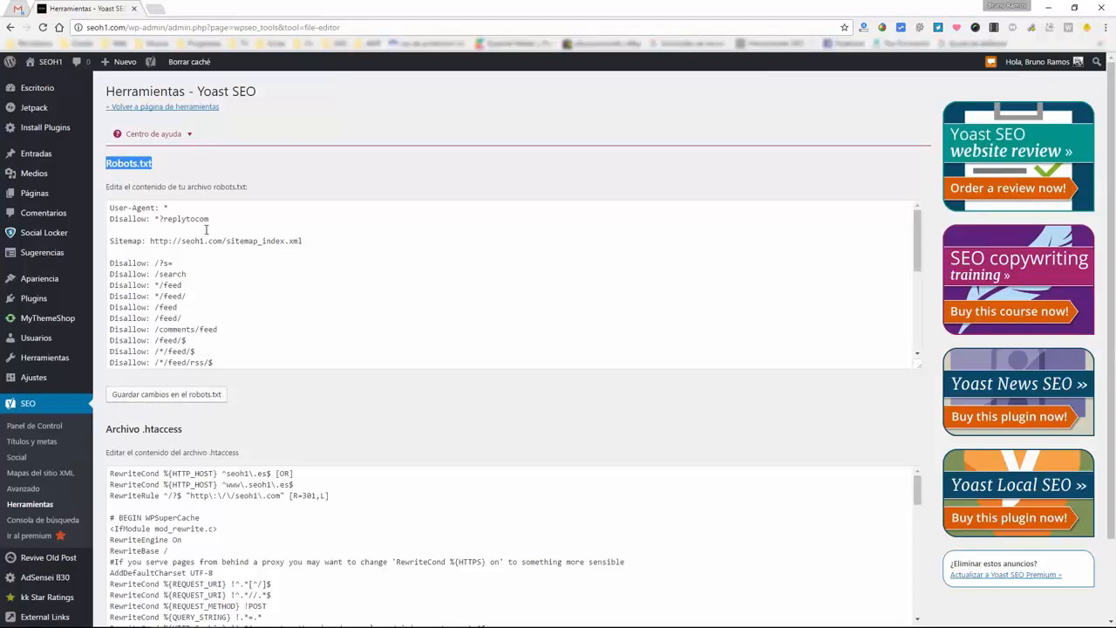
Highlight the Disallow: *?replytocom rule and the sitemap_index.xml address in the robots.txt content.
left_click(237, 214)
left_click_drag(314, 242, 61, 161)
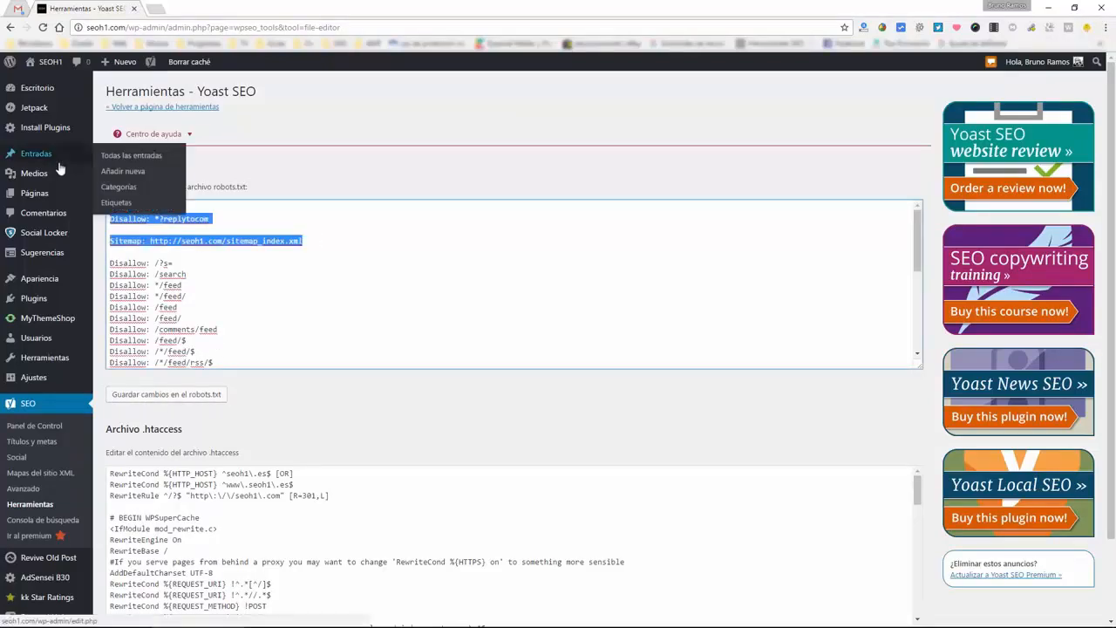
left_click(454, 253)
left_click_drag(156, 222, 111, 219)
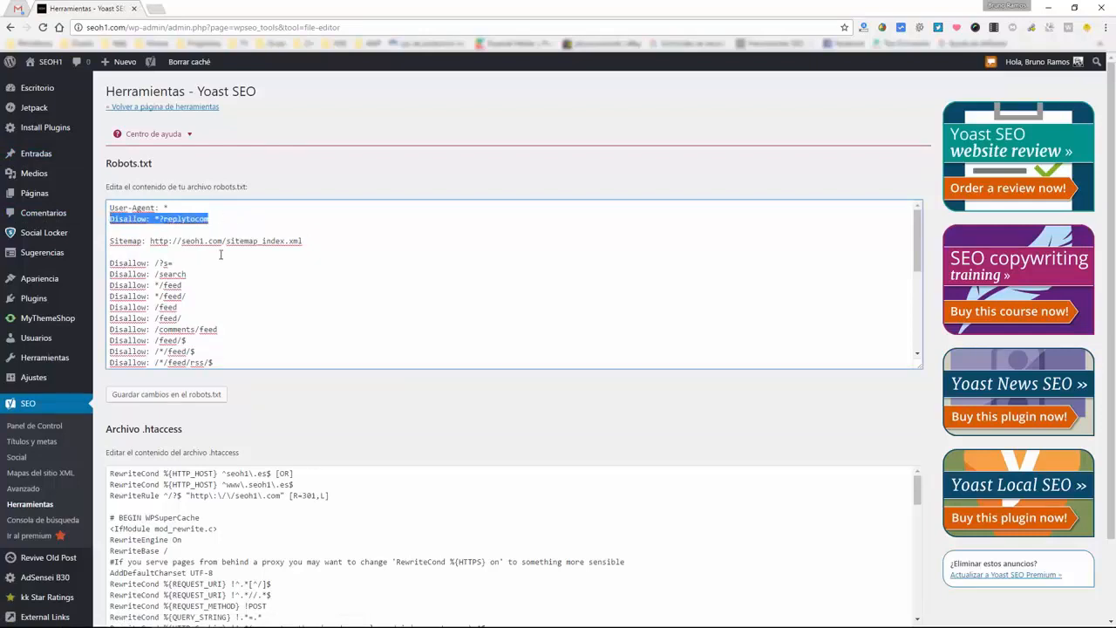
left_click_drag(238, 223, 109, 222)
left_click(193, 217)
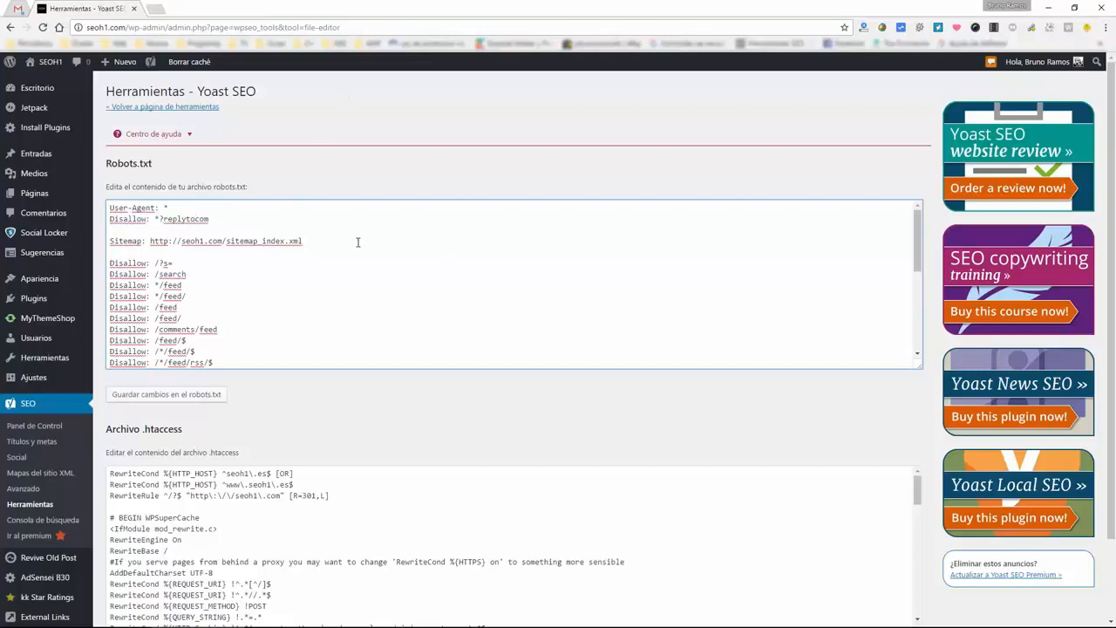
left_click_drag(357, 242, 320, 245)
left_click(176, 256)
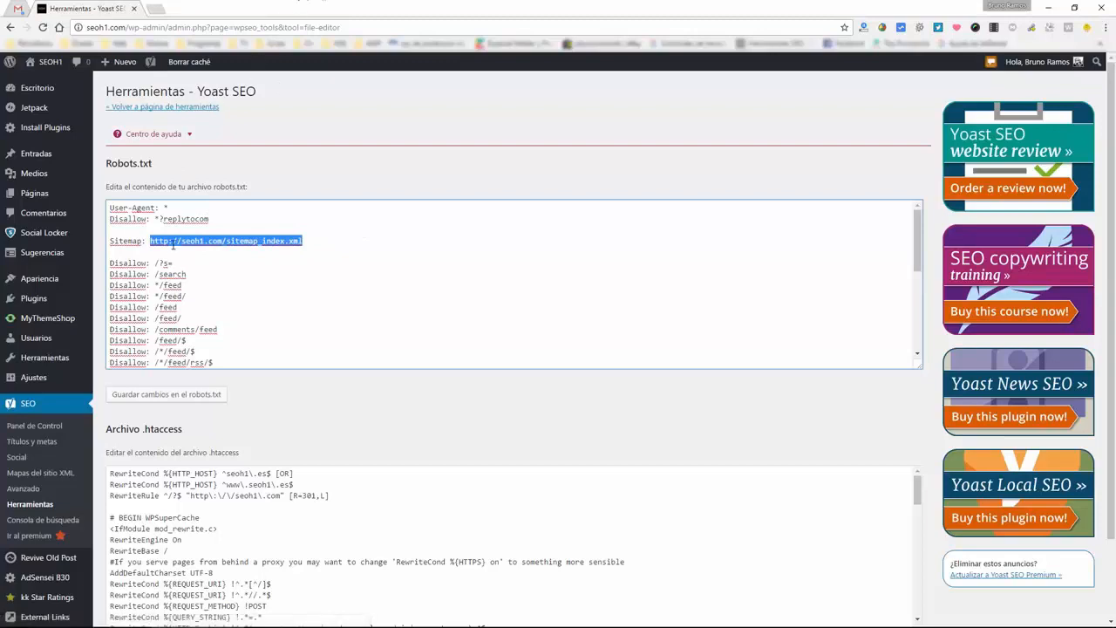
Examine the Disallow rules for search and feed URLs and the user-agent rules further down in robots.txt.
left_click_drag(110, 262, 247, 340)
left_click(184, 274)
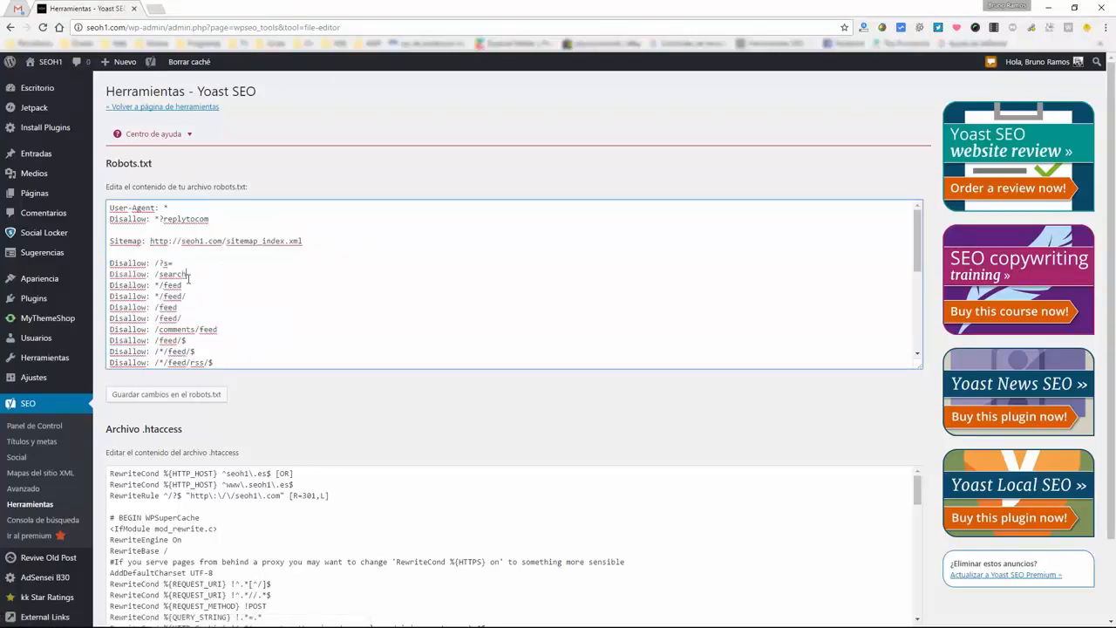
left_click(180, 262)
left_click_drag(180, 261, 156, 262)
left_click(197, 275)
scroll(211, 327, "down", 2)
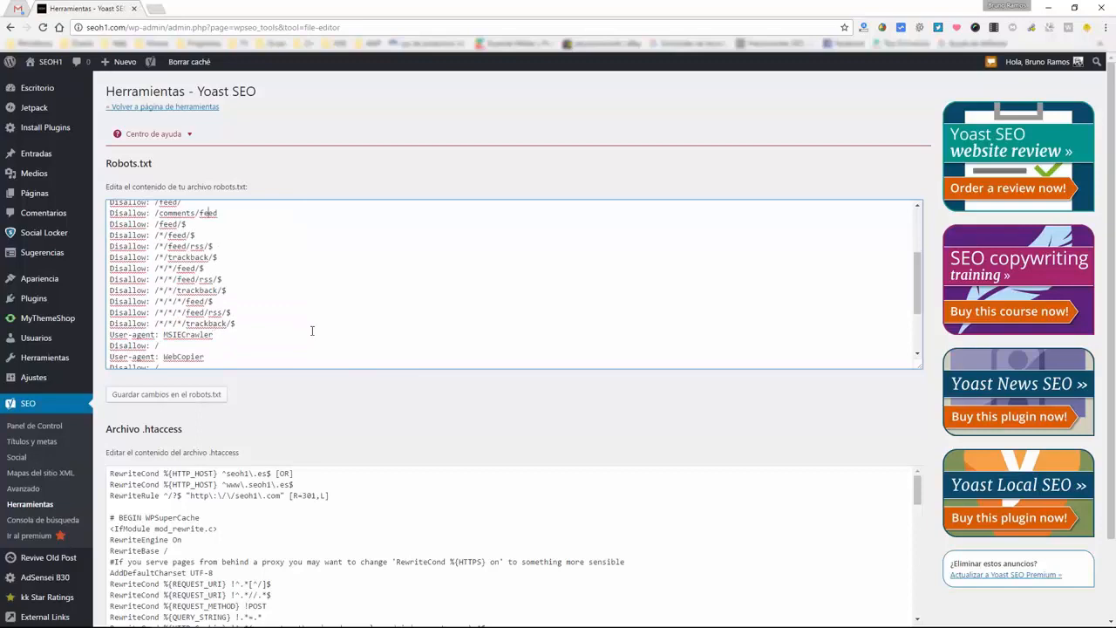
scroll(267, 332, "up", 2)
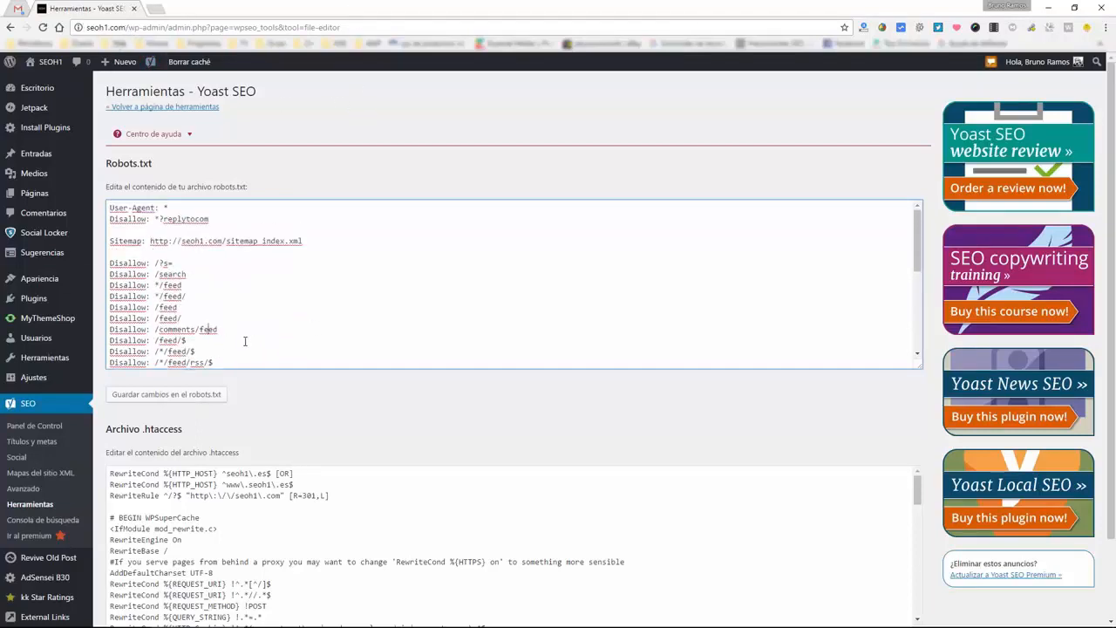
Highlight the robots.txt rules from the Sitemap line to the last Disallow rule, and return to the beginning of the file.
left_click_drag(111, 236, 246, 357)
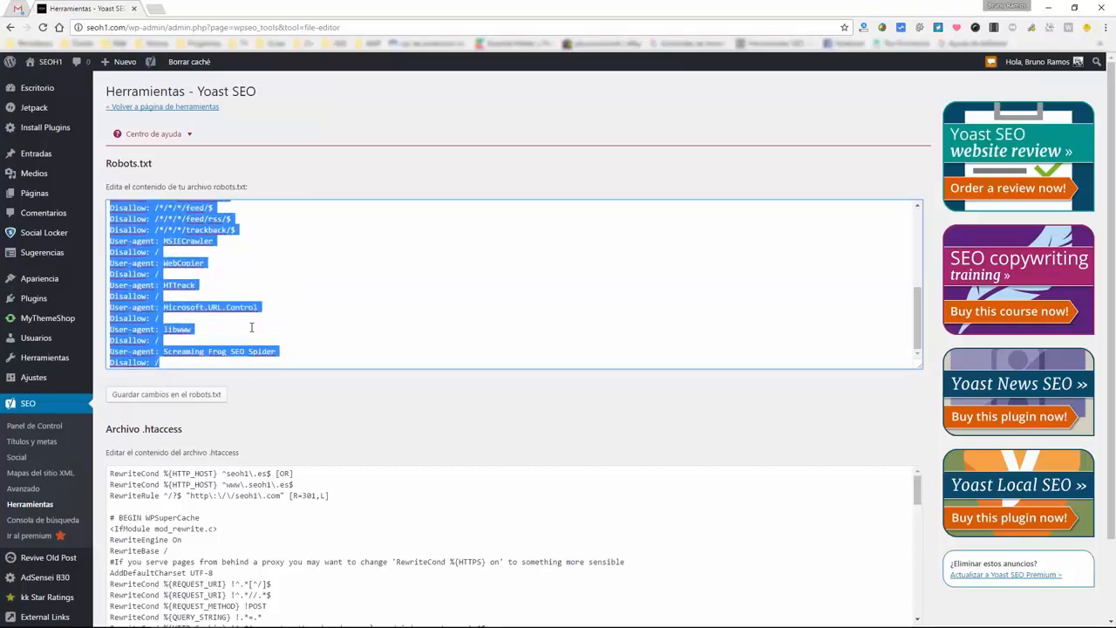
left_click(251, 327)
scroll(251, 330, "down", 3)
scroll(241, 262, "up", 10)
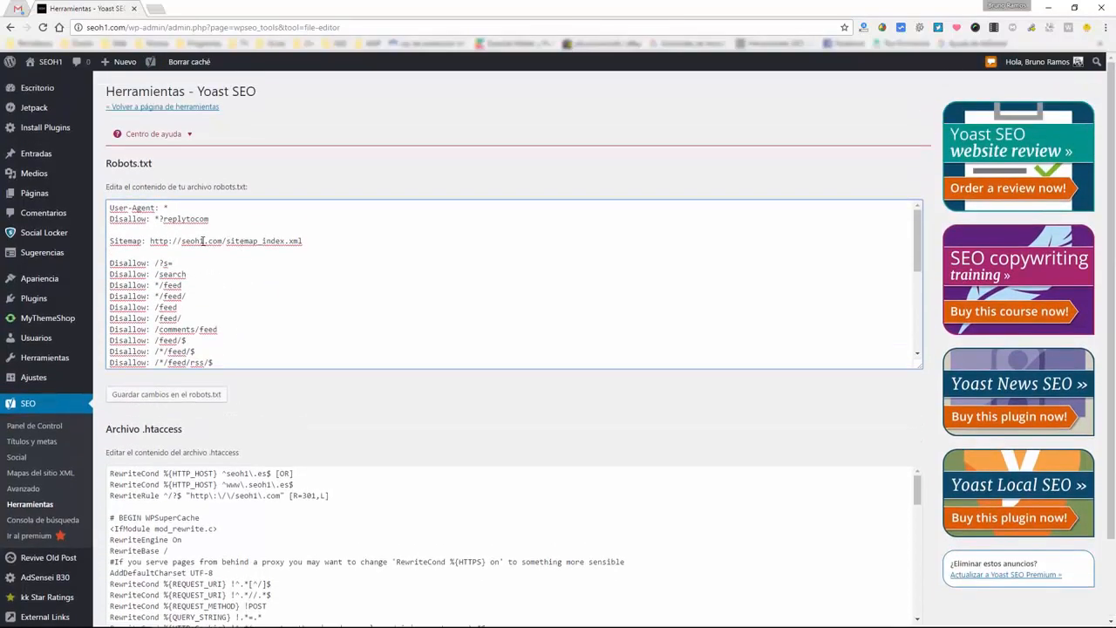
left_click(220, 198)
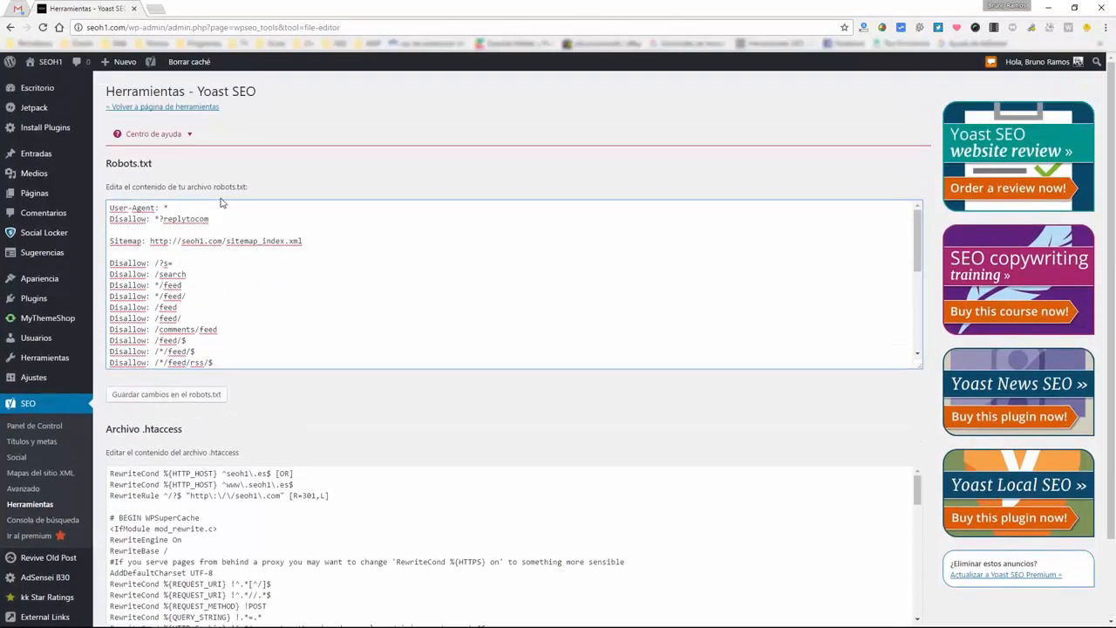
Insert a separate Disallow:/ rule below the Disallow: *?replytocom line in robots.txt.
left_click(308, 207)
key("shift+Right")
key("shift+Right")
key("shift+Right")
key("shift+Right")
key("shift+Right")
key("shift+Right")
key("shift+Right")
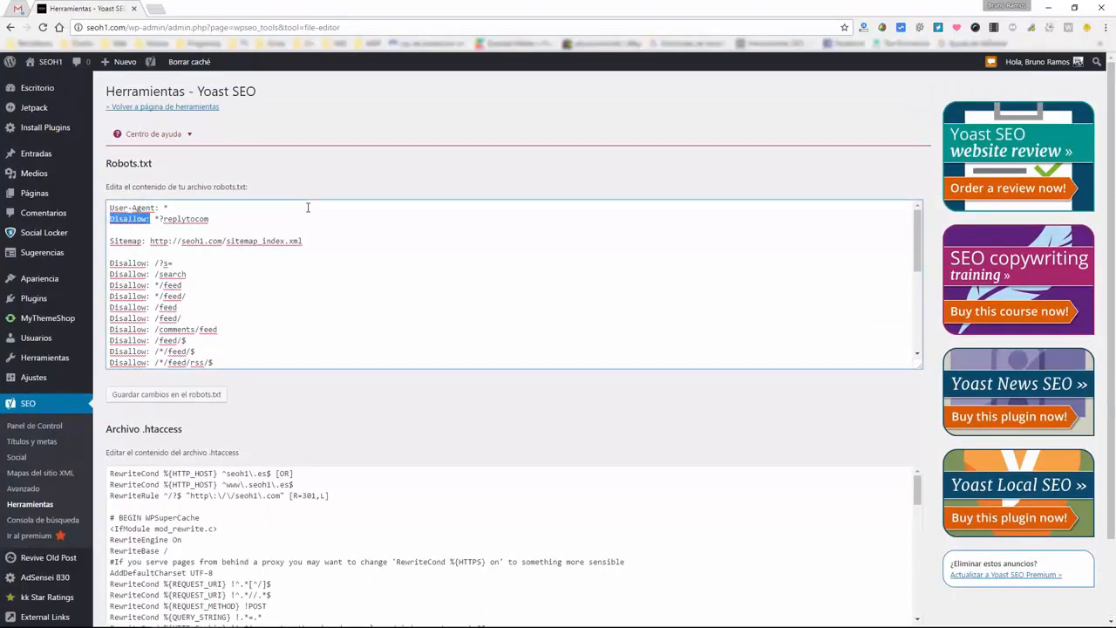
key("ctrl+c")
key("End")
key("Return")
key("Return")
key("ctrl+v")
key("Return")
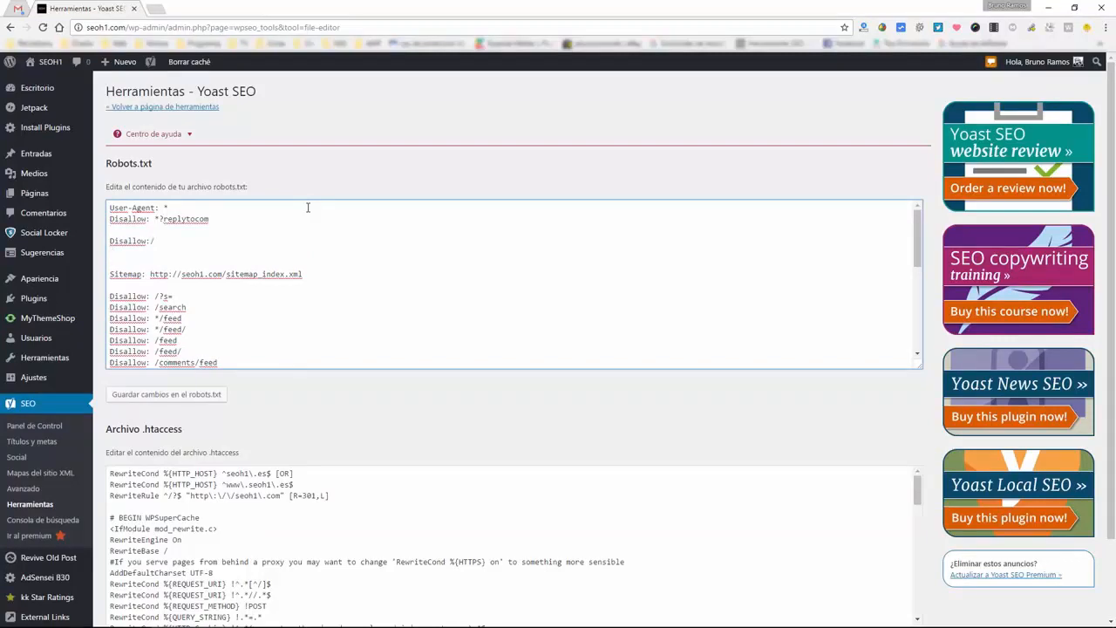
Remove the added Disallow:/ rule and its extra blank lines from robots.txt.
key("Up")
key("Up")
key("shift+End")
key("Down")
key("shift+End")
key("Delete")
key("Delete")
key("Delete")
key("Delete")
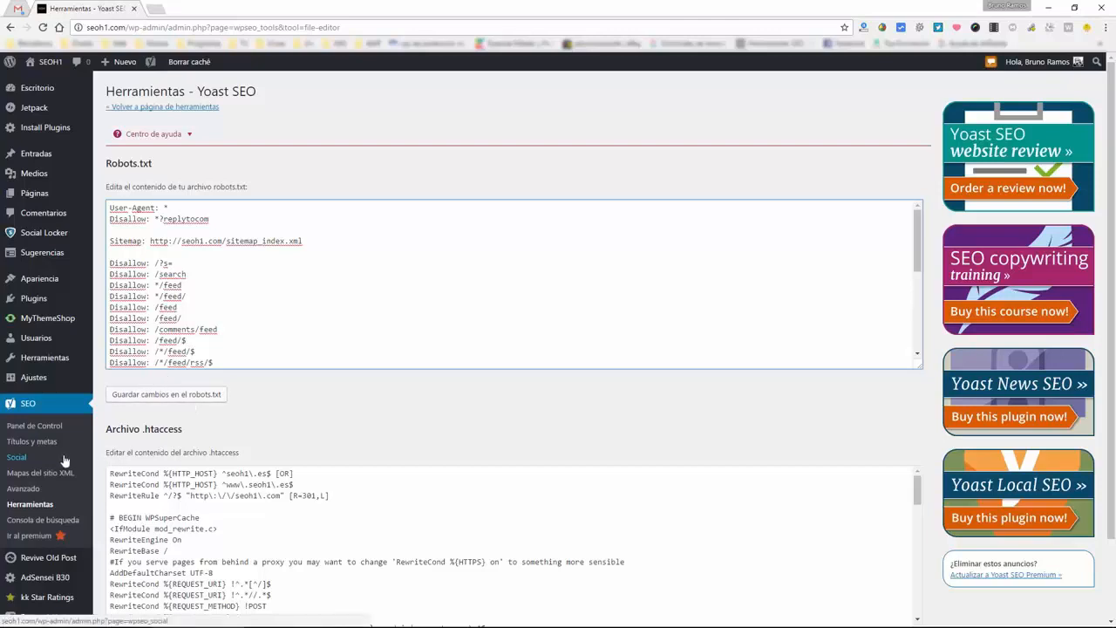
Open Yoast's Consola de búsqueda and highlight its heading and the 404 response codes of the listed URLs.
left_click(57, 520)
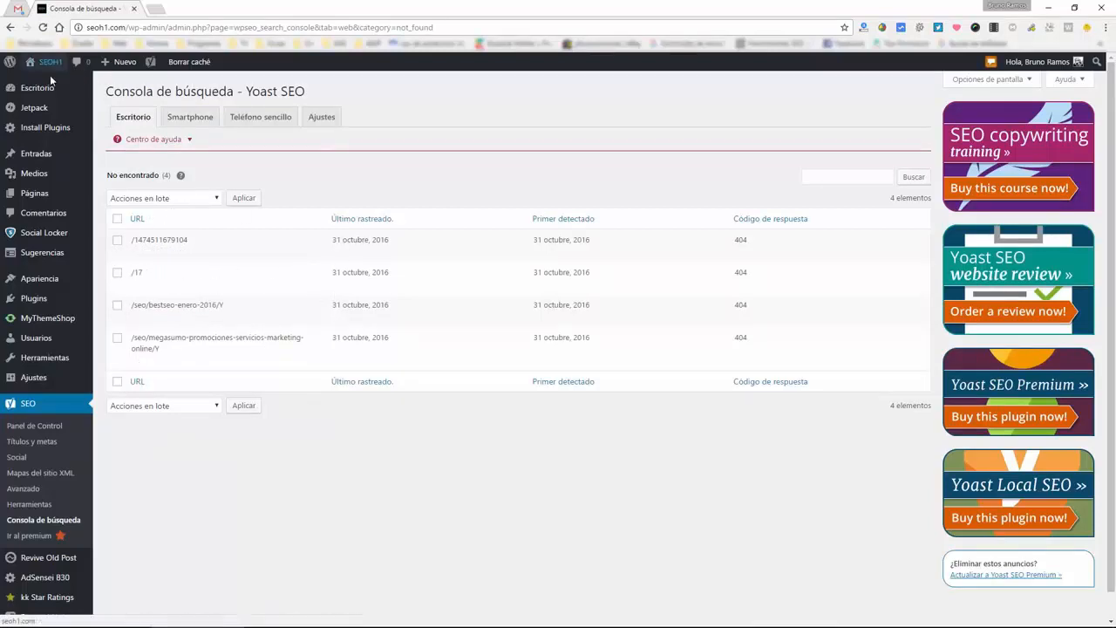
left_click_drag(105, 91, 322, 97)
left_click(422, 111)
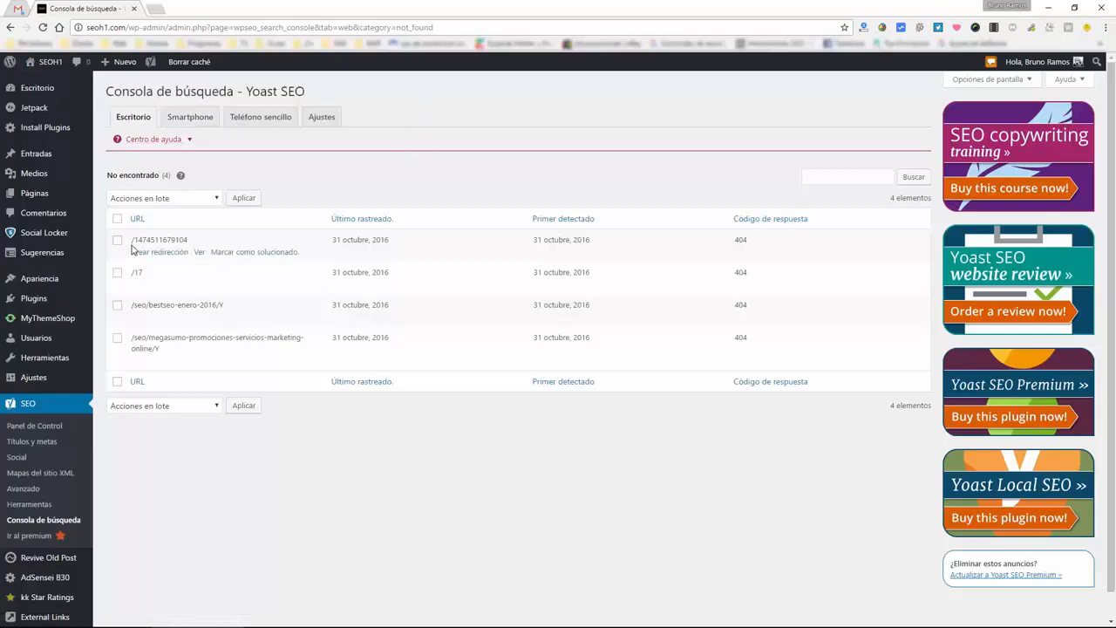
left_click_drag(750, 240, 758, 341)
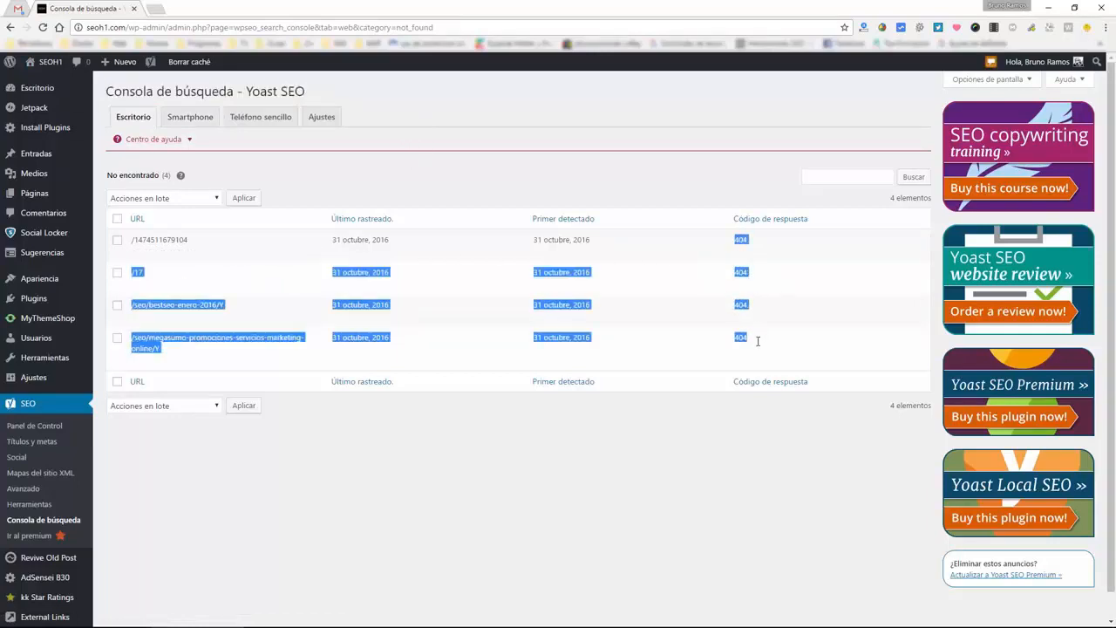
left_click(281, 162)
View the console's Smartphone errors and Ajustes profile, and return to the Escritorio errors.
left_click(192, 116)
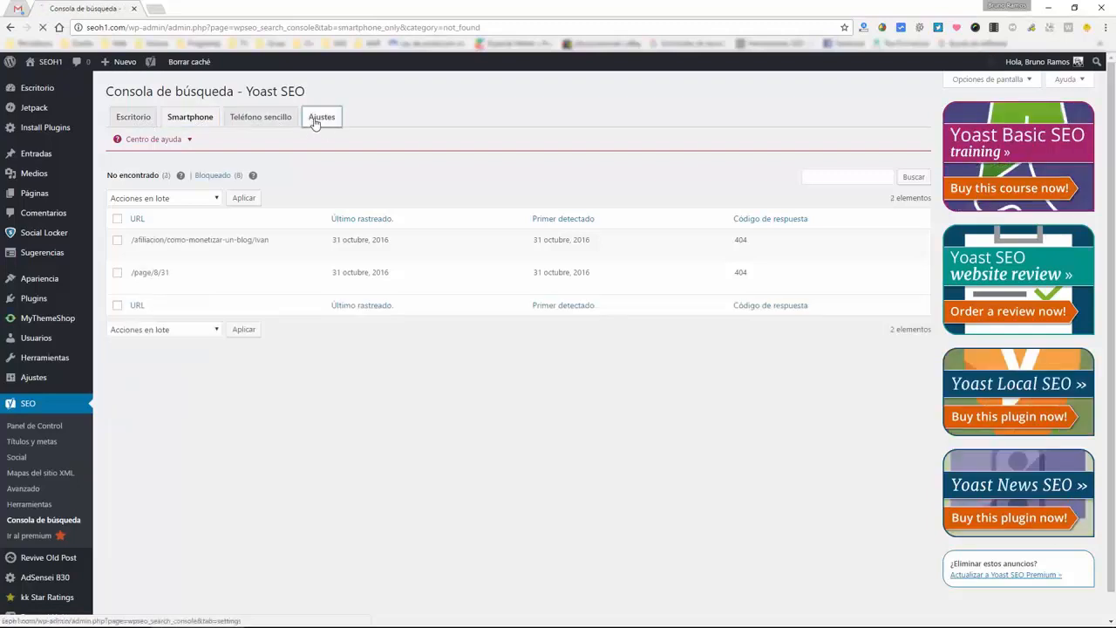
left_click(315, 121)
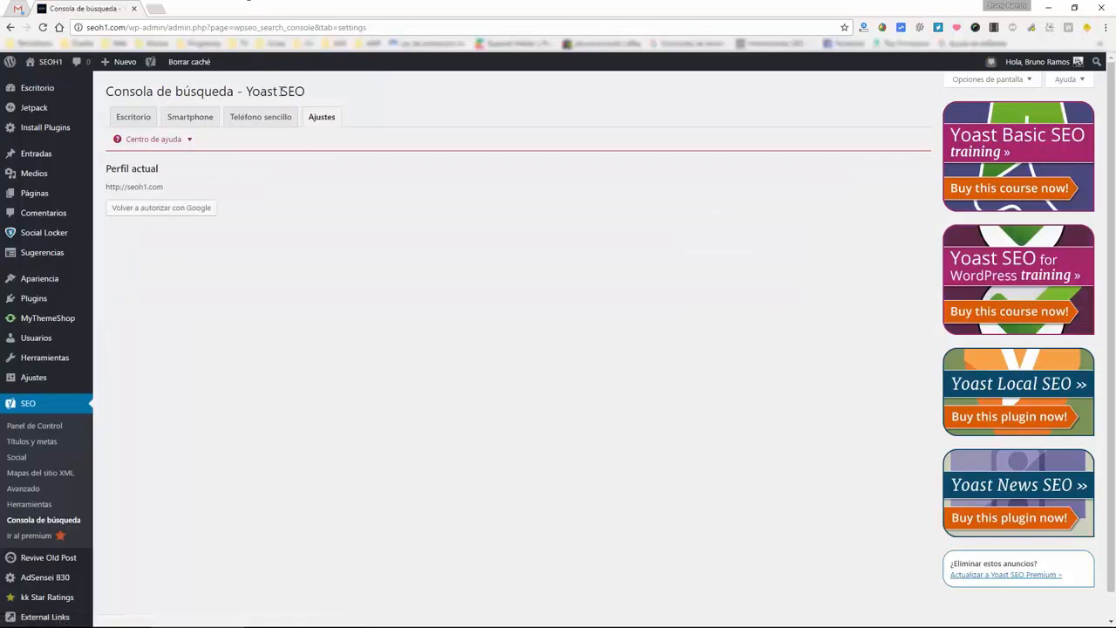
left_click(133, 120)
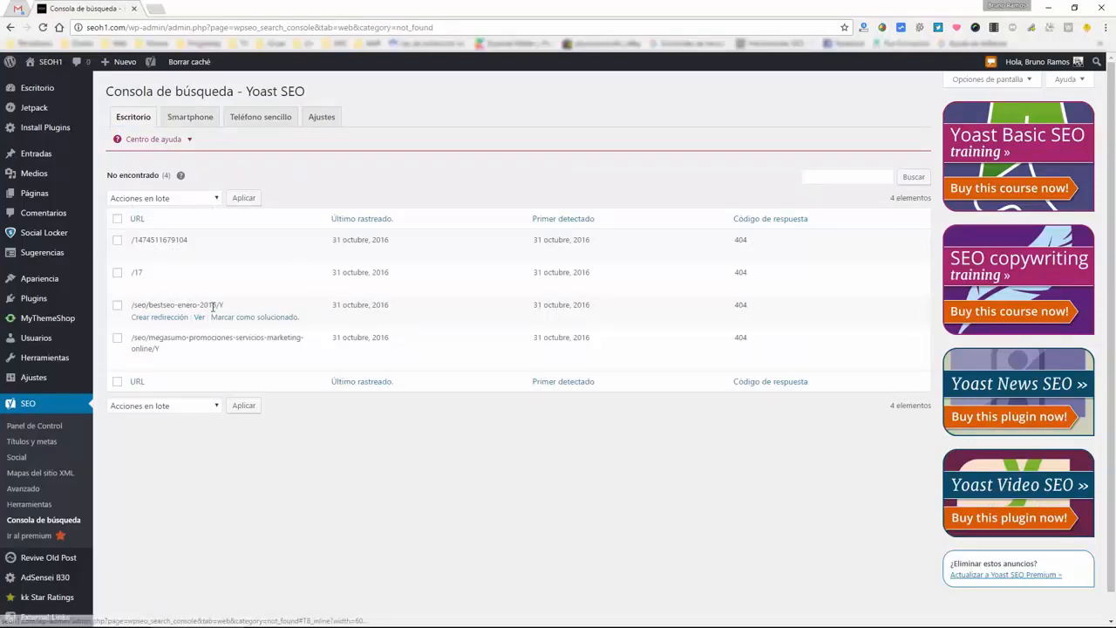
Copy the /seo/bestseo-enero-2016/Y path and load it on the site in a separate tab.
left_click_drag(236, 305, 130, 305)
middle_click(50, 61)
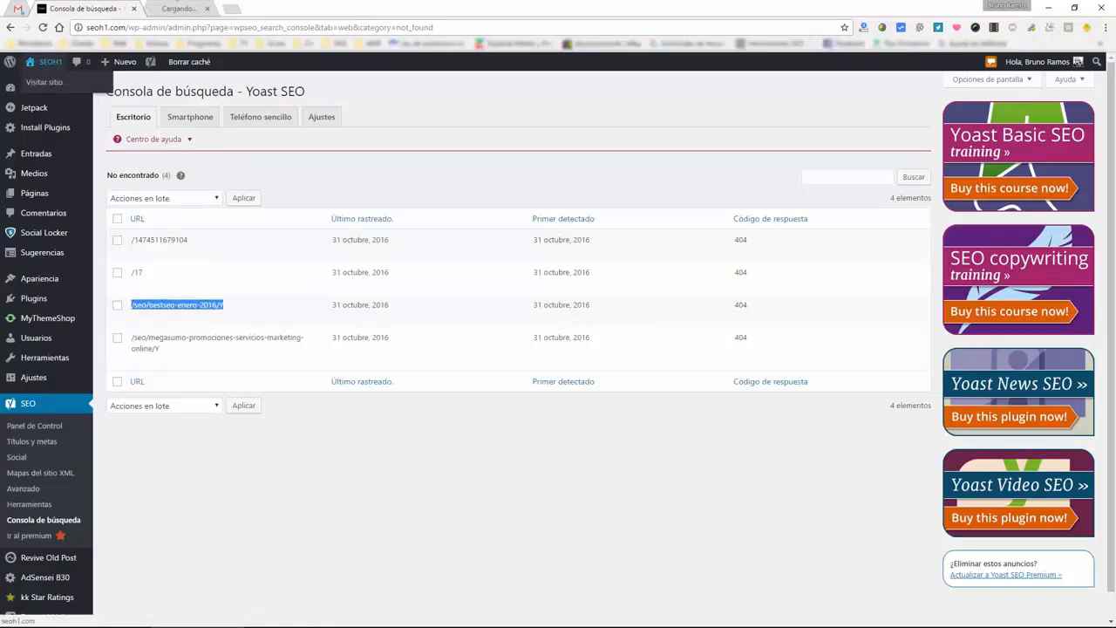
left_click(177, 10)
left_click(175, 27)
key("End")
key("ctrl+v")
key("Return")
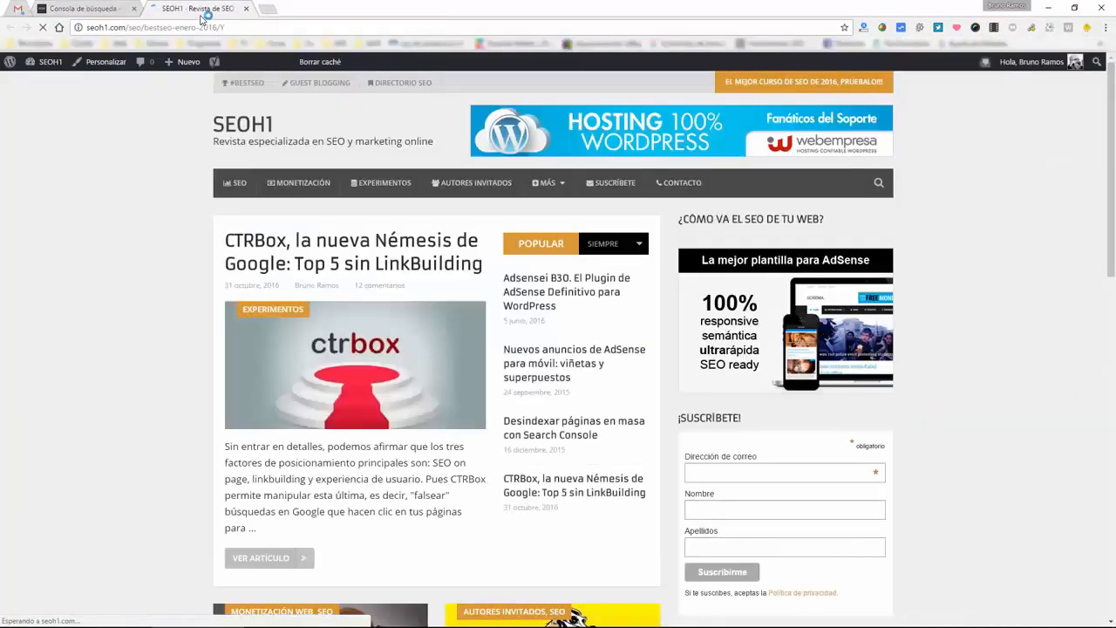
Open Crear redirección for /seo/bestseo-enero-2016/Y, highlight the Yoast SEO Premium notice and close the dialog.
left_click(117, 8)
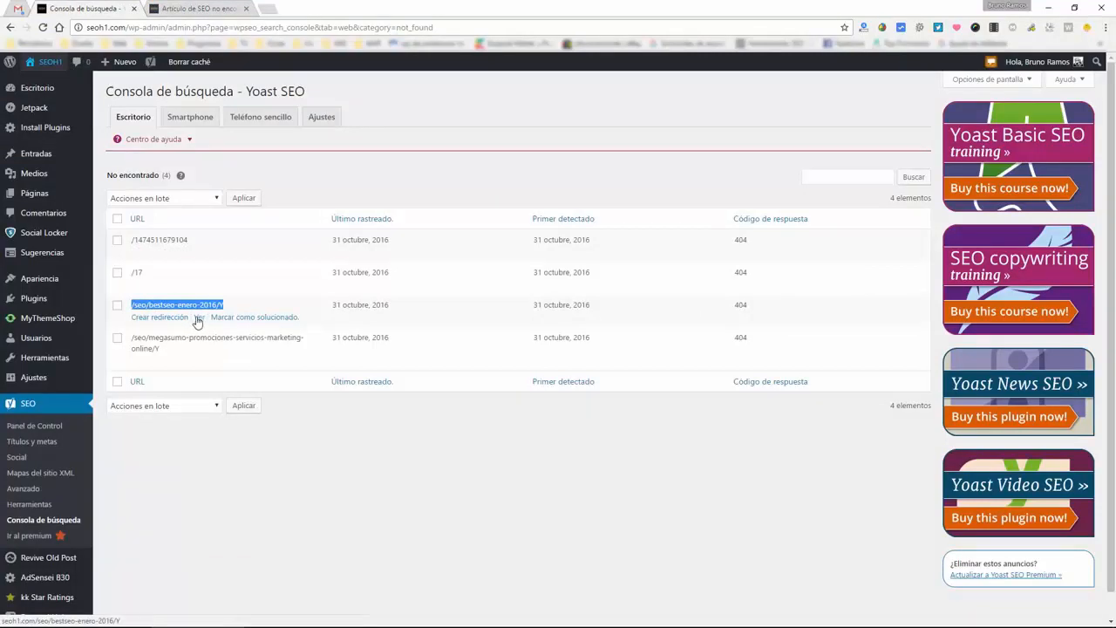
left_click(164, 319)
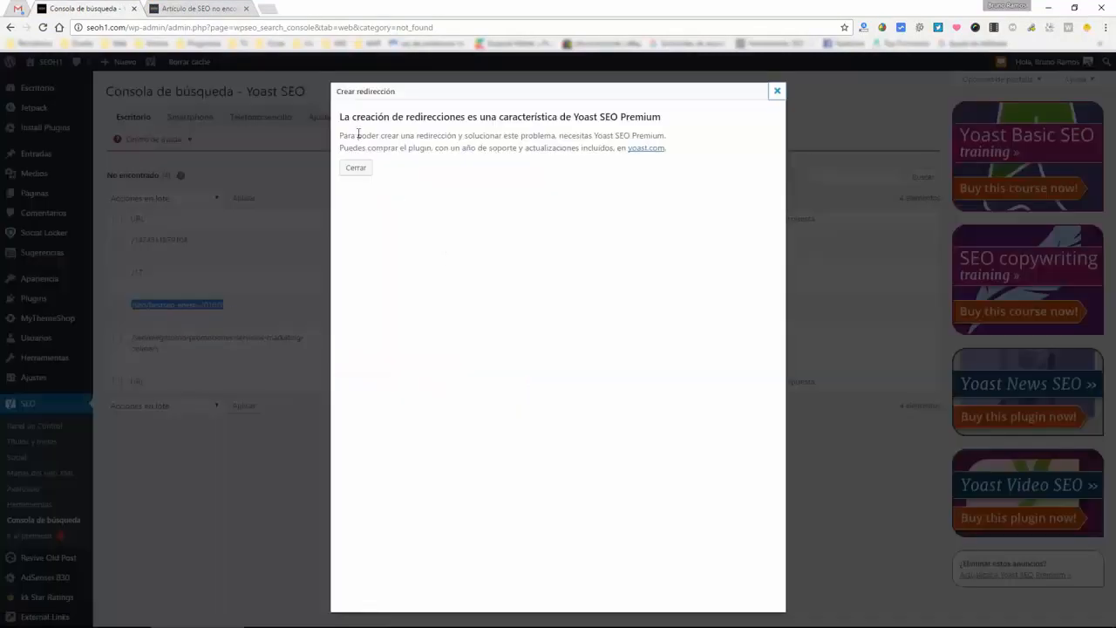
left_click_drag(377, 117, 622, 123)
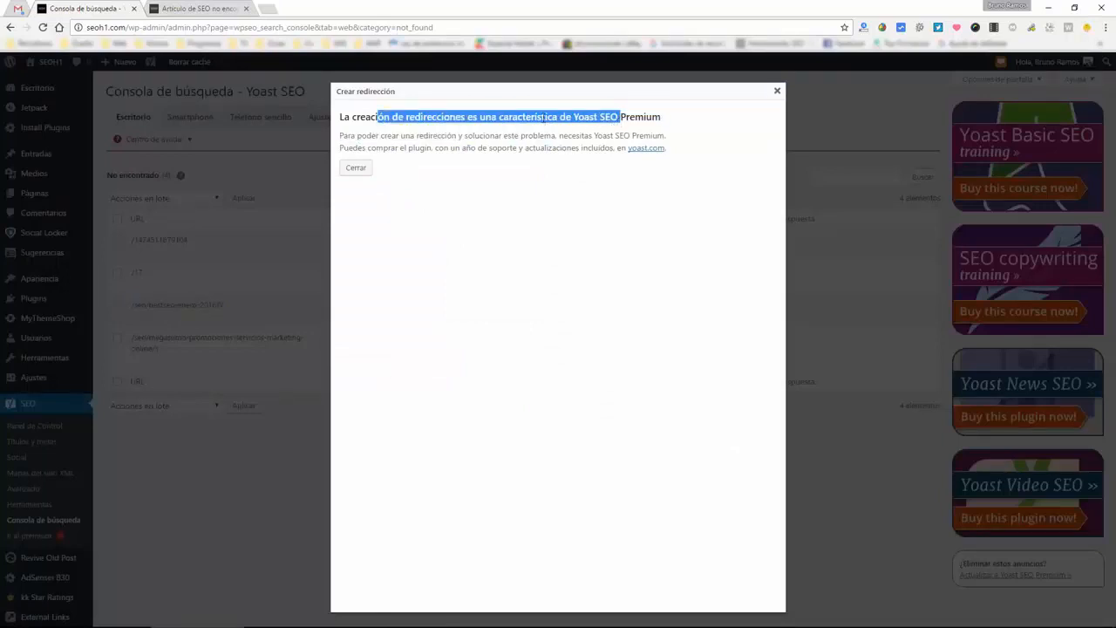
left_click(778, 93)
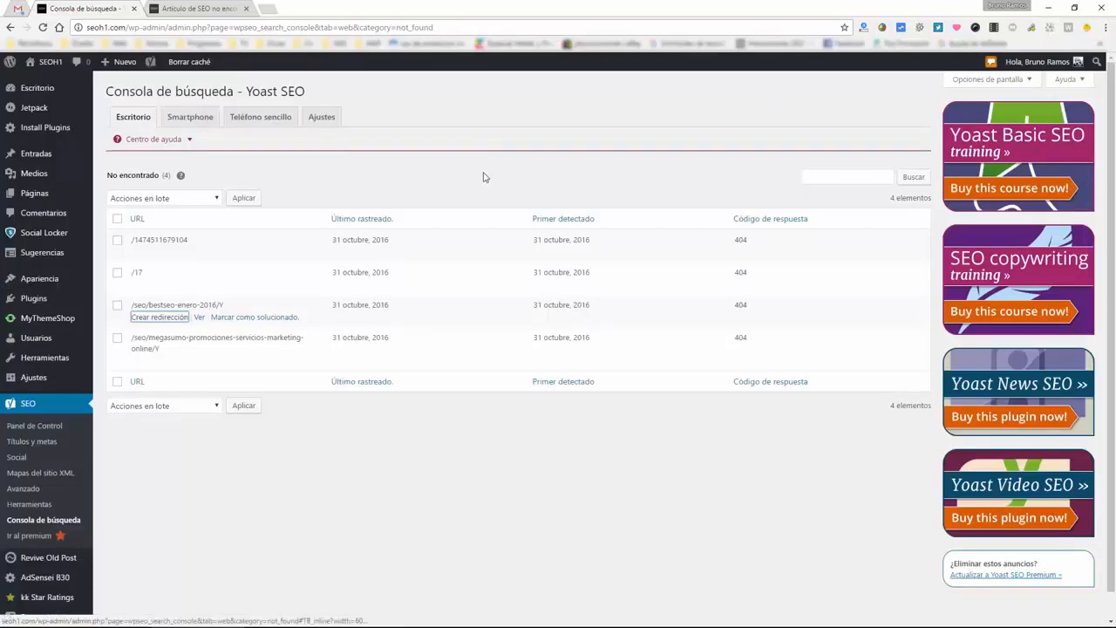
Search the installed plugins for 301 in a separate tab and open the 301 Redirects settings.
middle_click(35, 298)
left_click(334, 8)
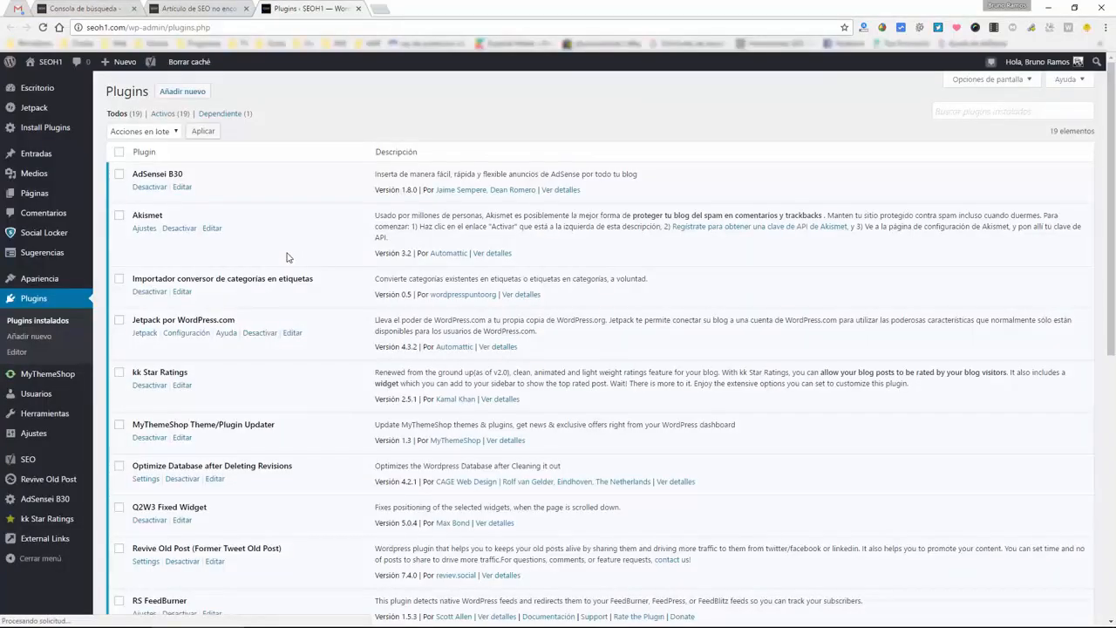
key("ctrl+f")
type("301")
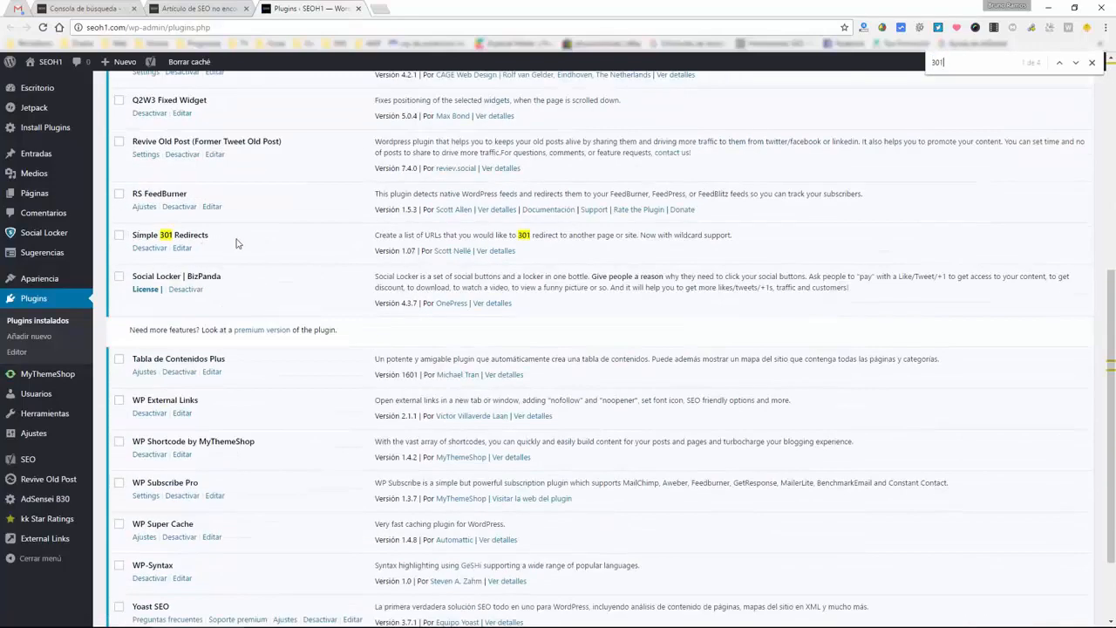
mouse_move(43, 433)
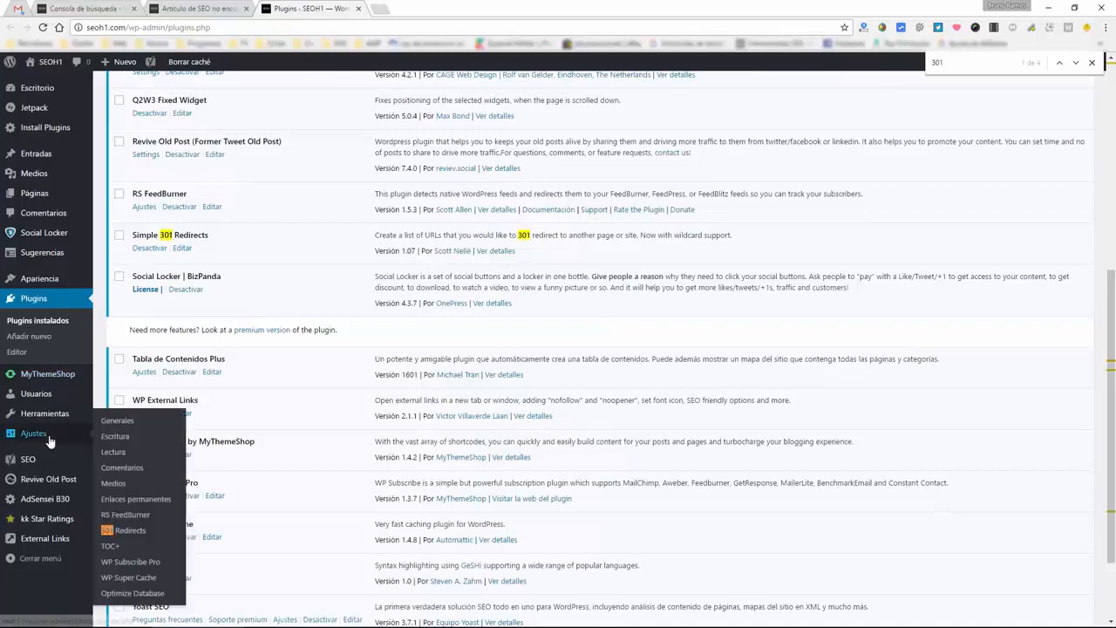
left_click(99, 531)
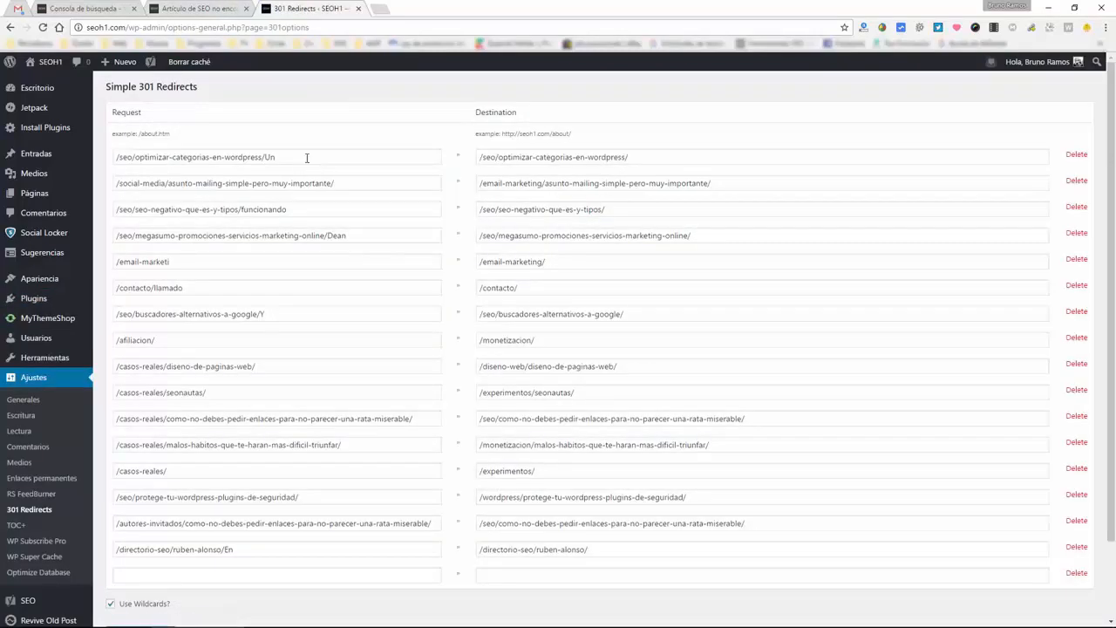
Highlight the request and destination URLs of the first redirect, /seo/optimizar-categorias-en-wordpress/Un.
triple_click(306, 157)
triple_click(667, 158)
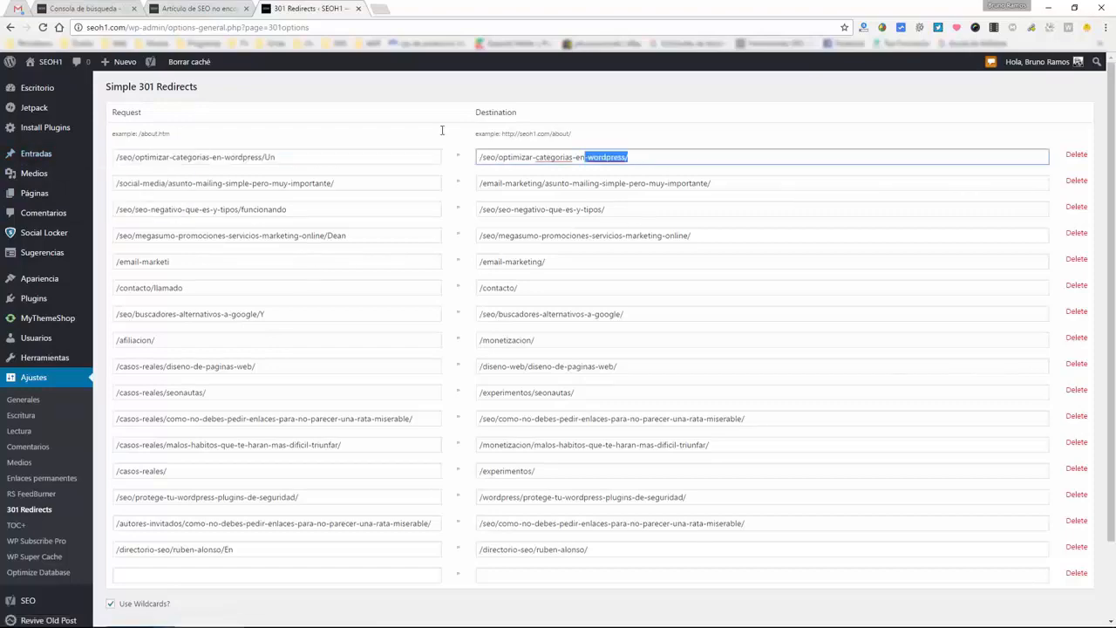
scroll(296, 255, "down", 1)
scroll(296, 253, "up", 1)
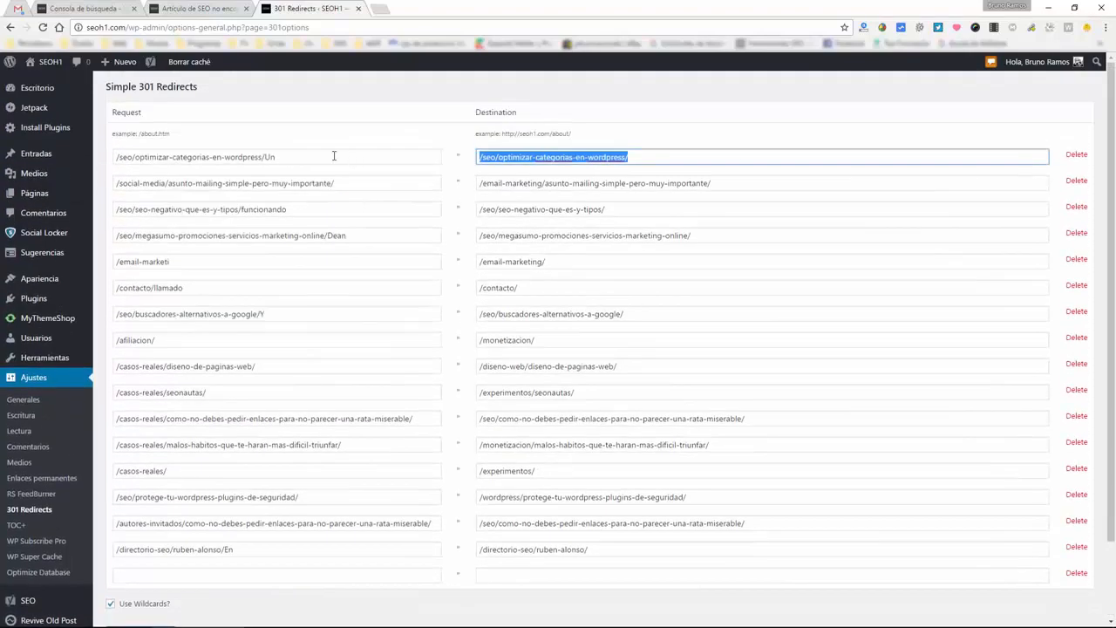
left_click_drag(334, 157, 104, 142)
left_click(284, 160)
left_click_drag(265, 157, 116, 156)
left_click(369, 120)
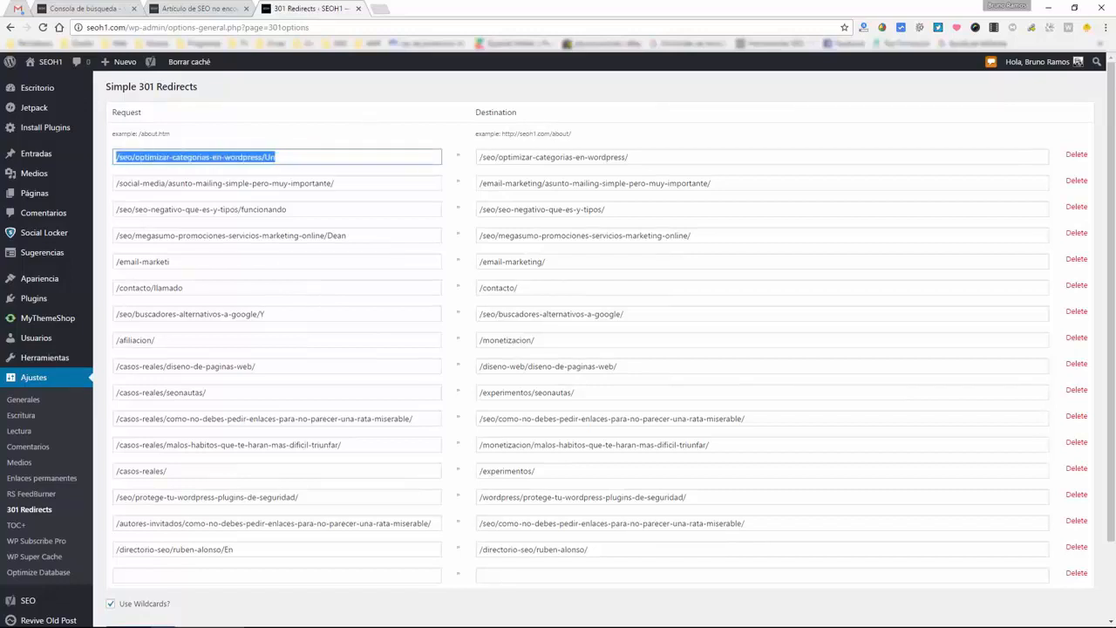
left_click(344, 93)
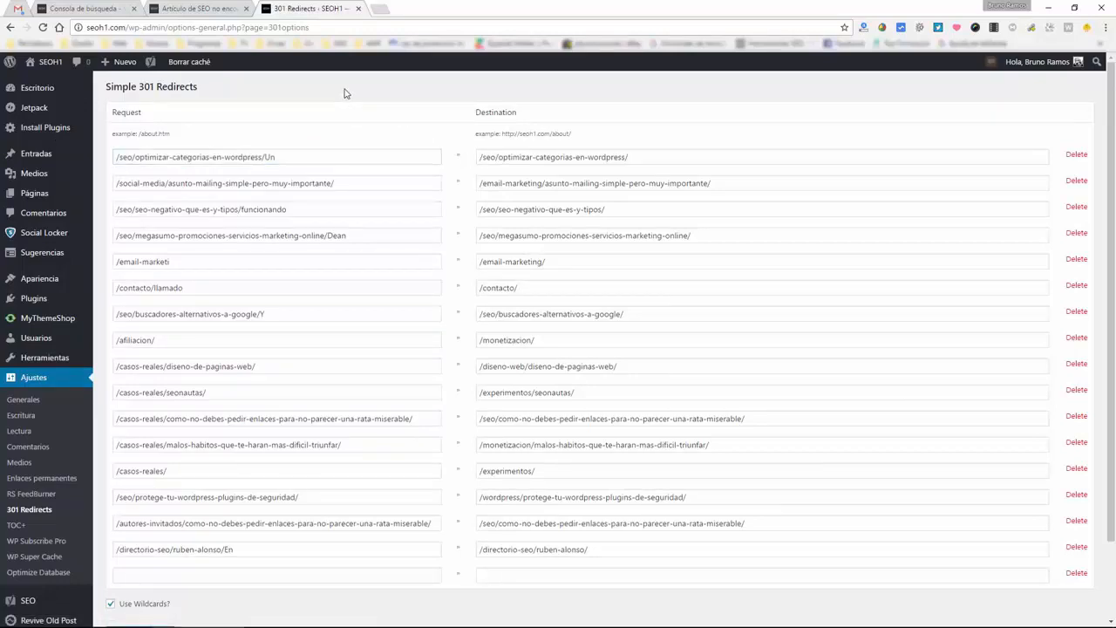
left_click(657, 158)
left_click(239, 158)
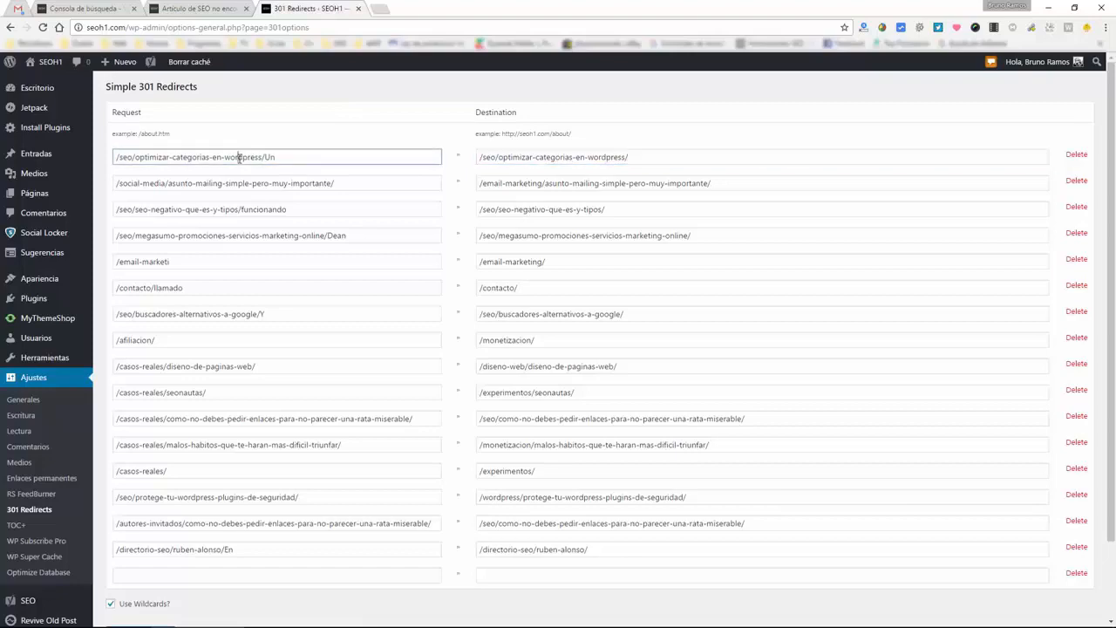
left_click(646, 156)
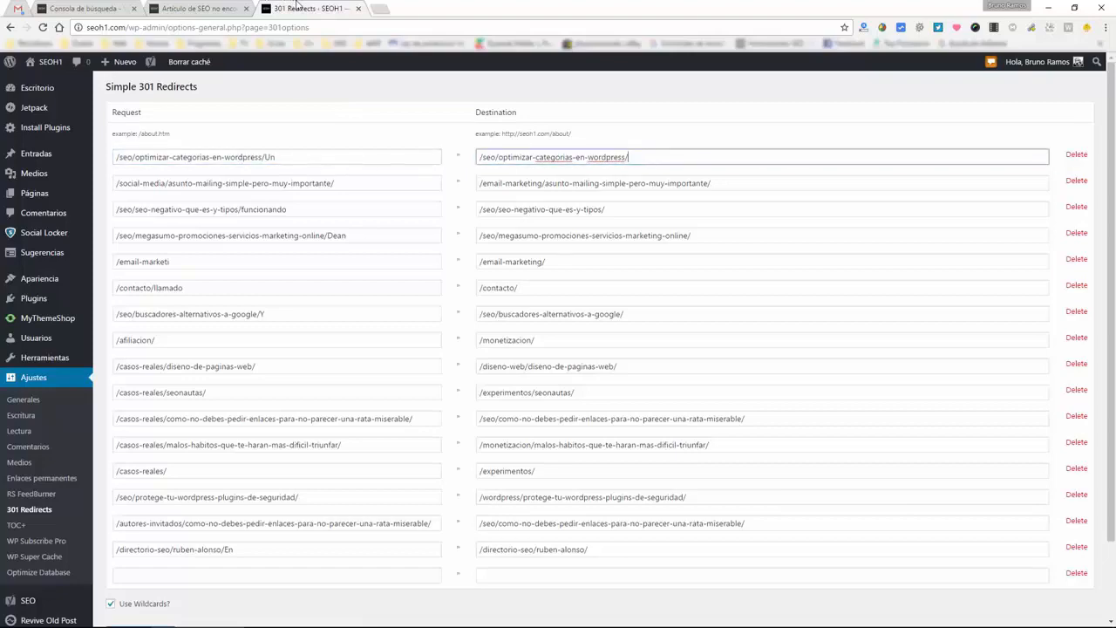
Close the 301 Redirects and not-found article tabs and return to Consola de búsqueda.
left_click(229, 9)
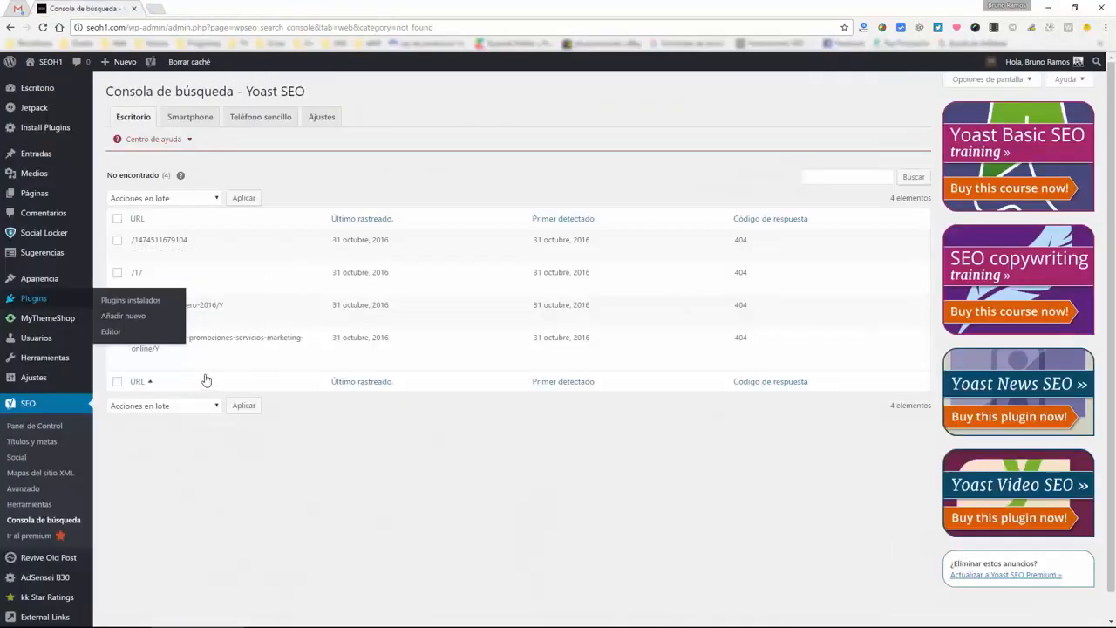
mouse_move(164, 250)
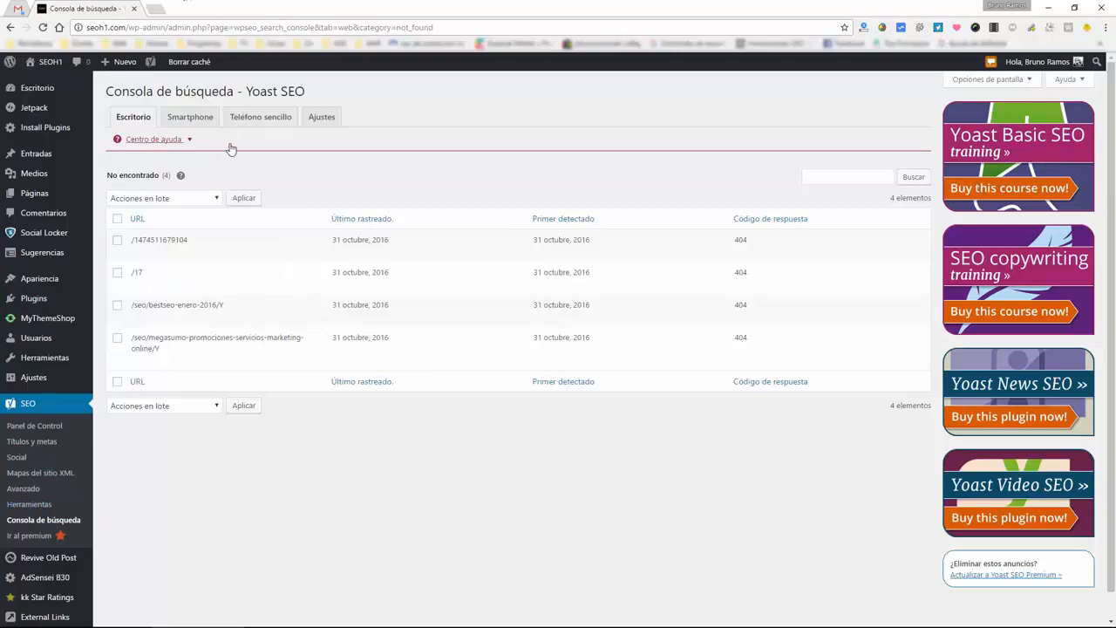
mouse_move(255, 241)
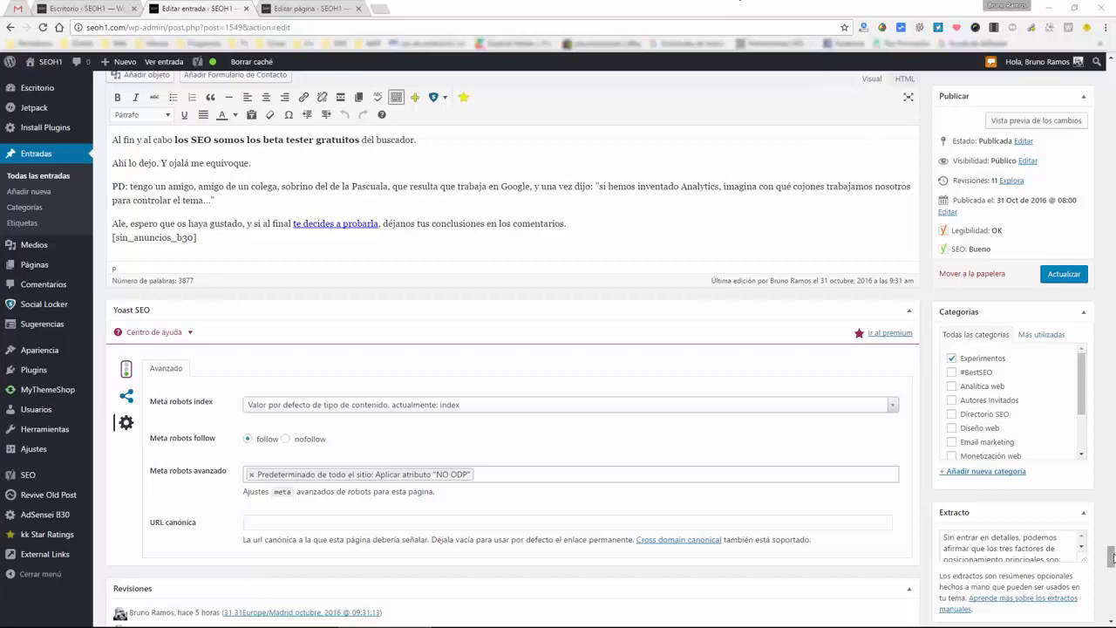
View the post's Yoast SEO keyword section and Avanzado settings, and inspect the Meta robots index options.
left_click(124, 373)
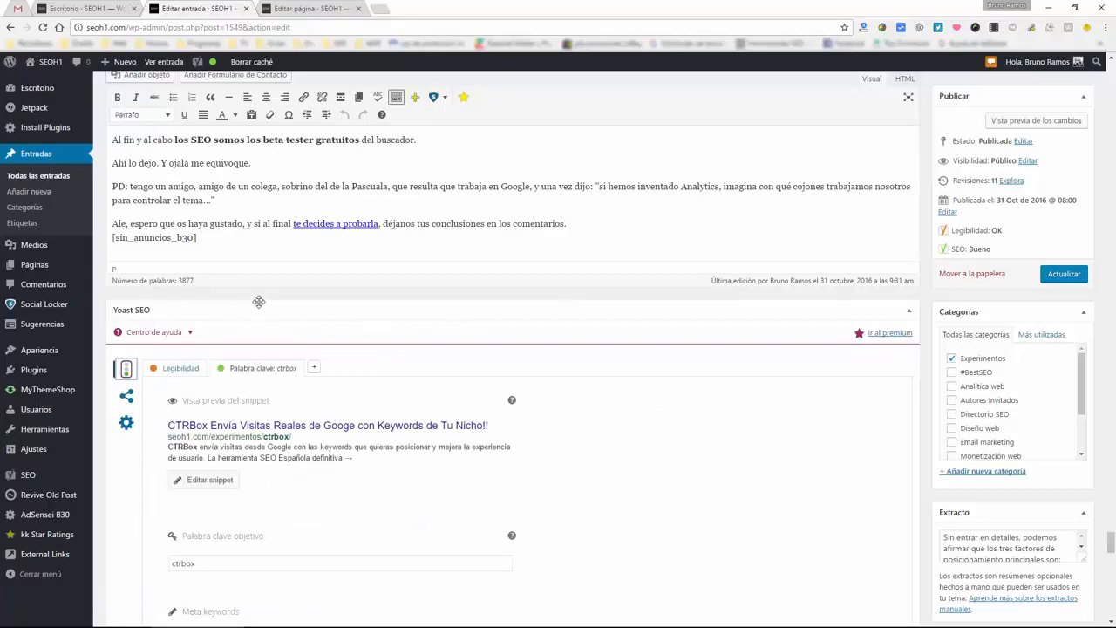
scroll(256, 302, "down", 2)
left_click(126, 307)
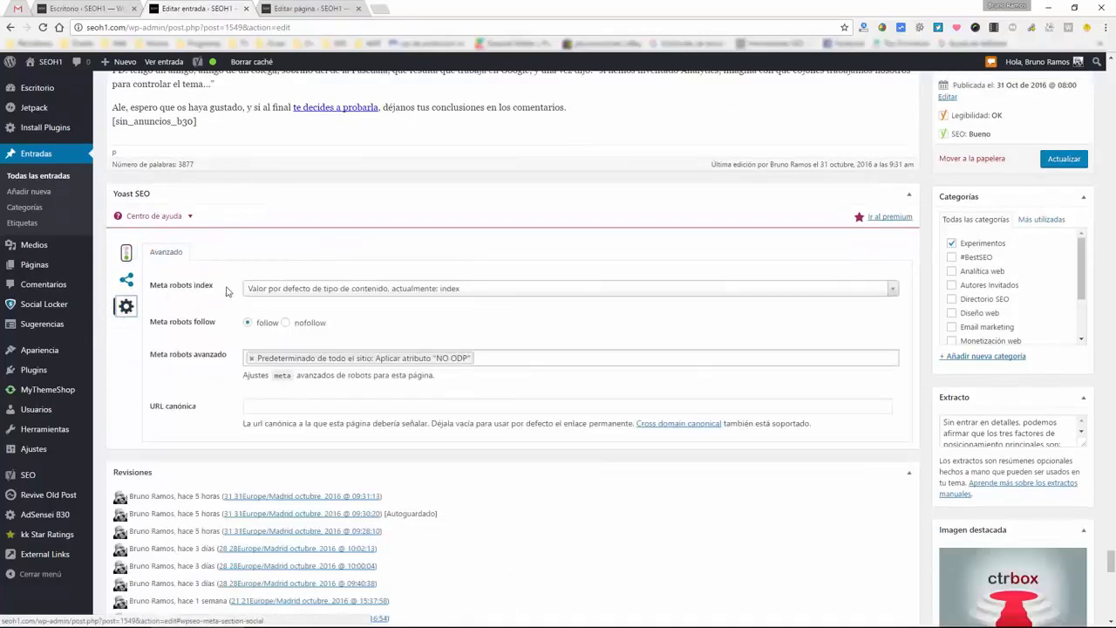
left_click(334, 290)
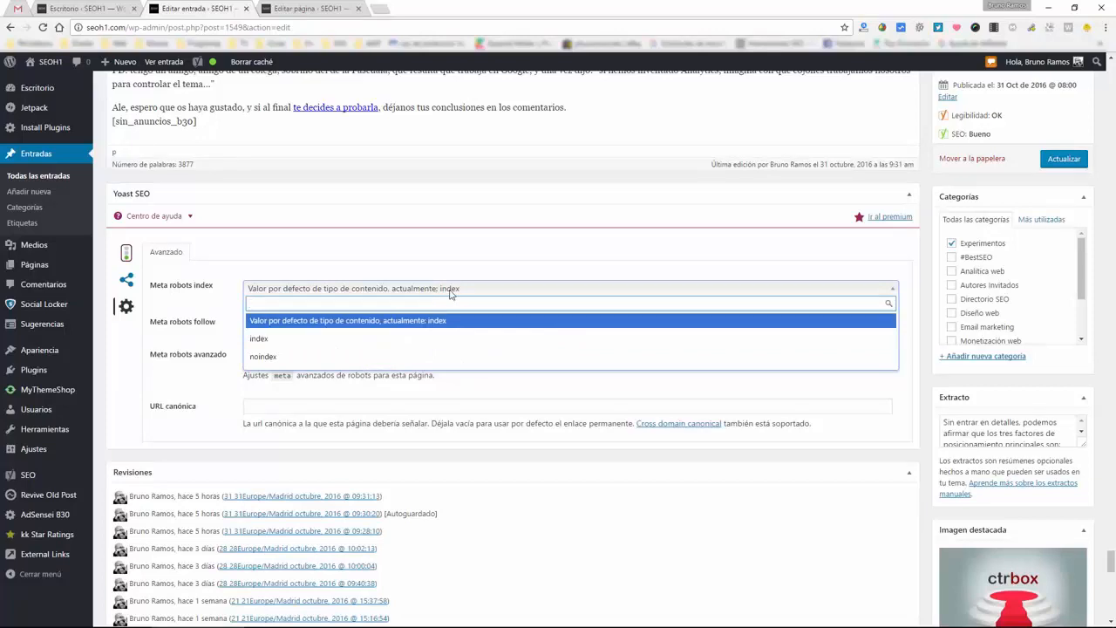
left_click(424, 249)
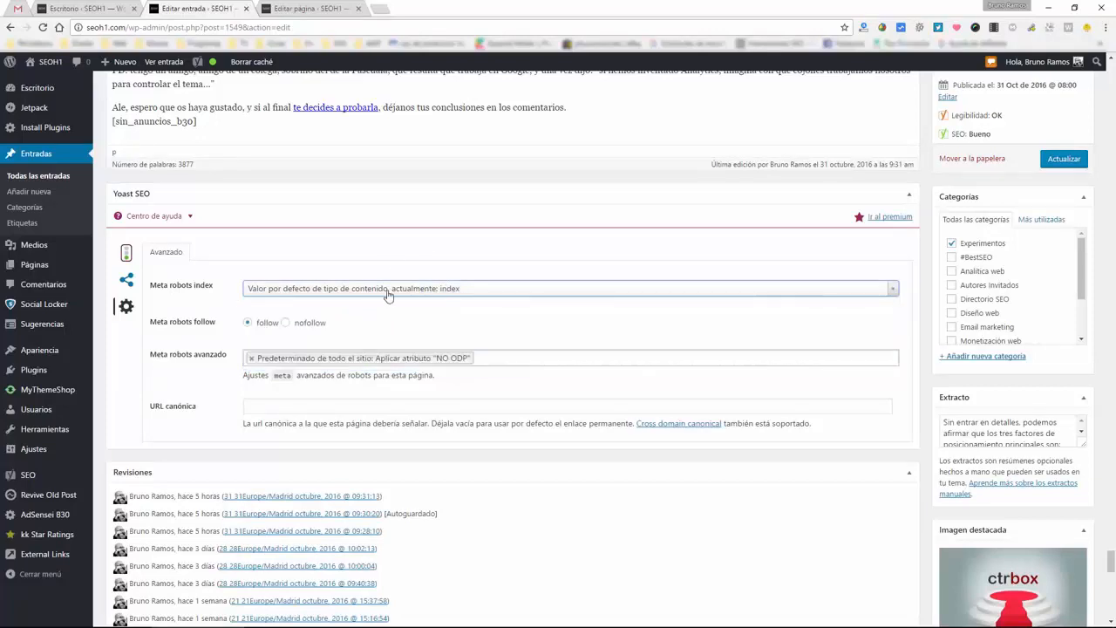
Try nofollow for Meta robots follow in the post and the guest-author page, restore follow in both, and close the page's tab.
left_click(289, 324)
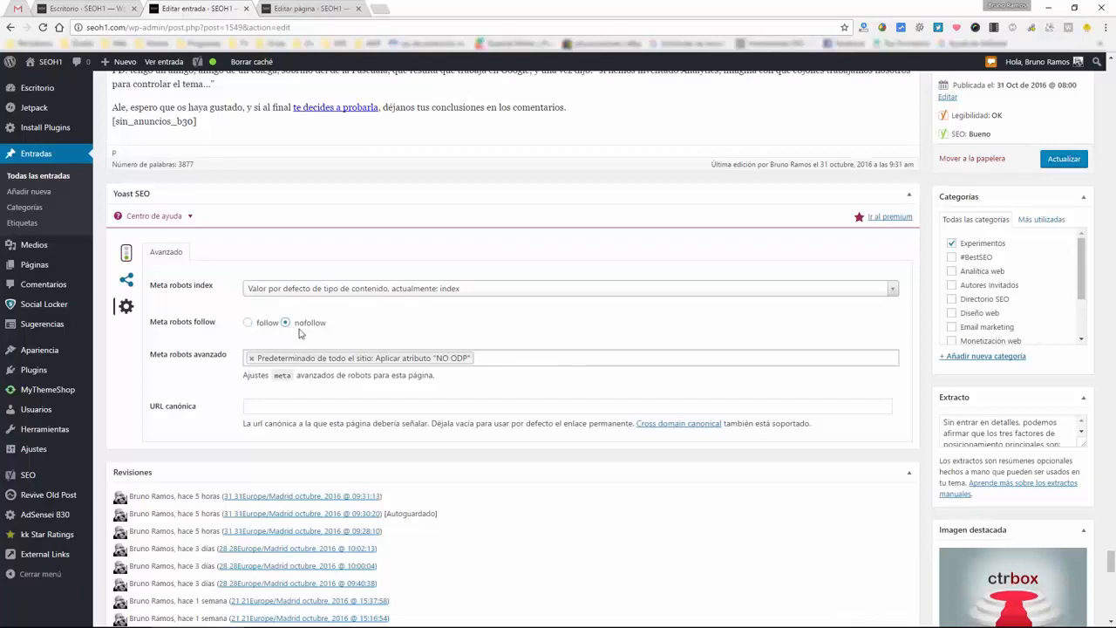
left_click(248, 324)
left_click(304, 9)
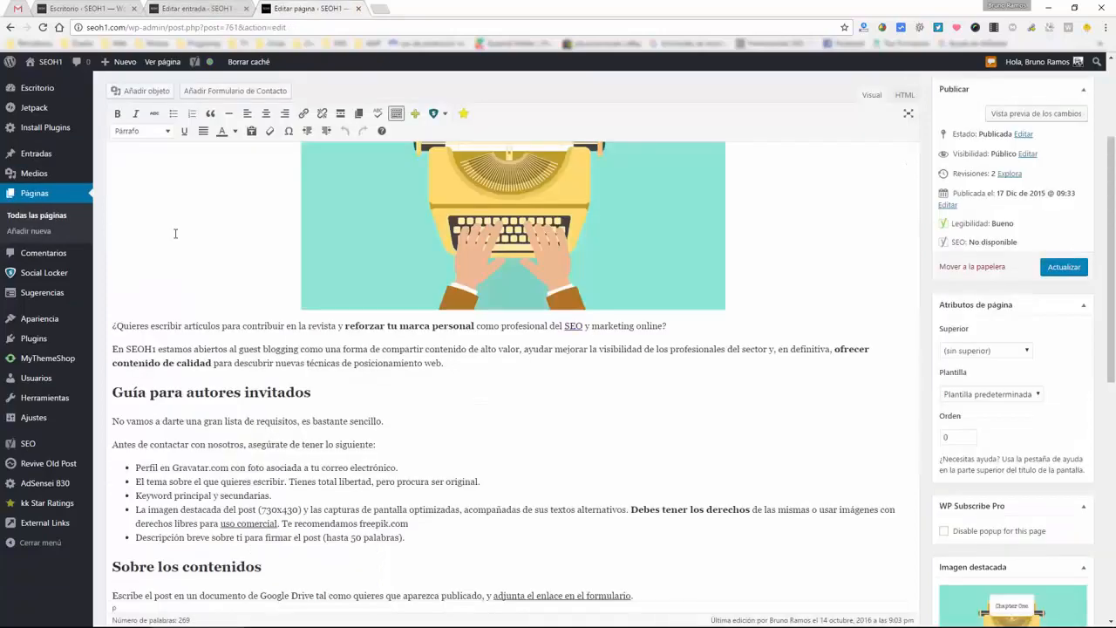
scroll(298, 343, "down", 10)
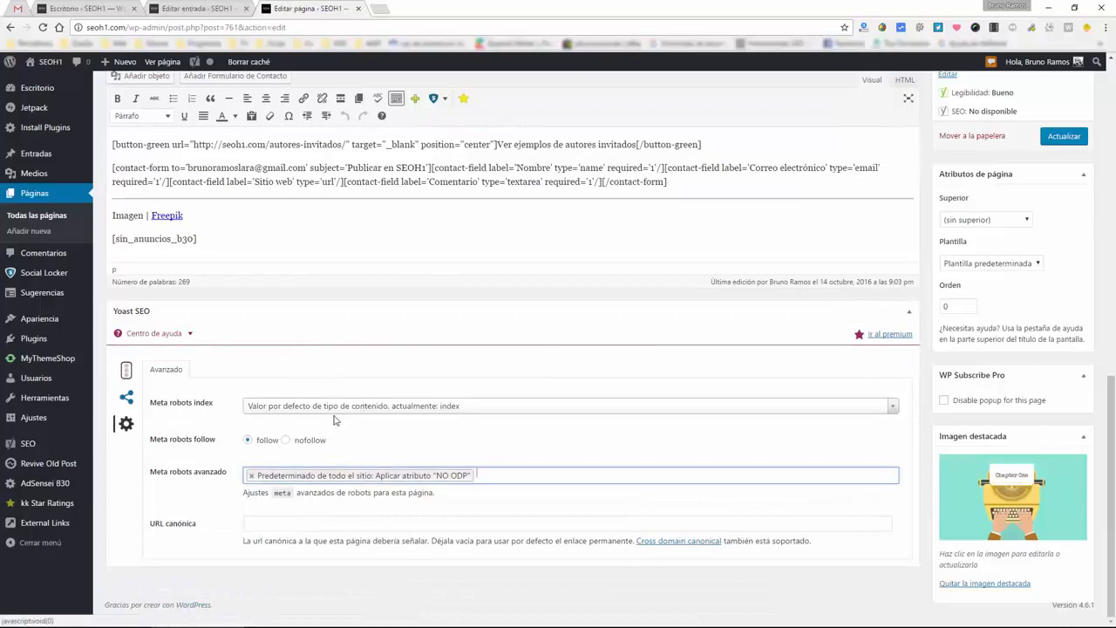
left_click(284, 442)
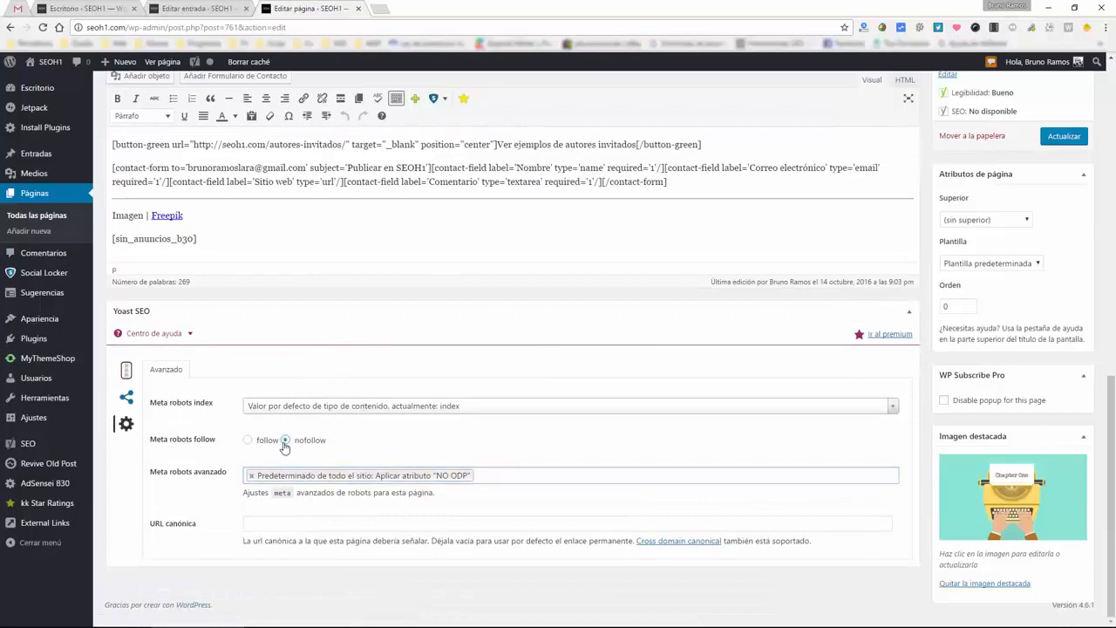
left_click(255, 439)
key("ctrl+w")
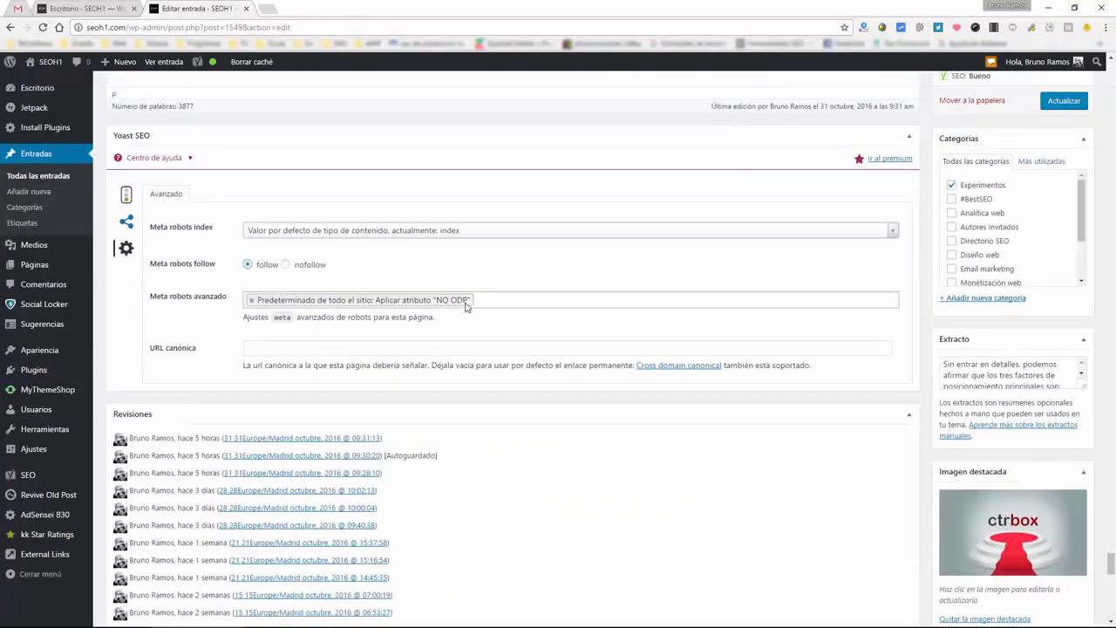
Add Ningun Indice de imagen, Aplicar atributo "No Archive" and Sin snippet to the post's Meta robots avanzado settings.
left_click(563, 302)
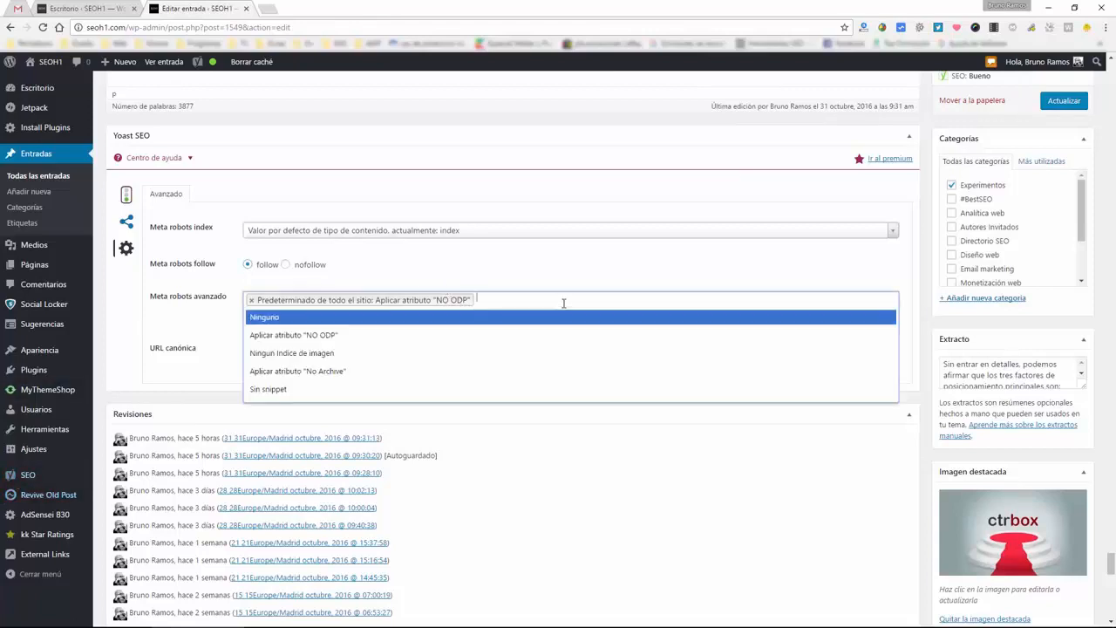
left_click(473, 353)
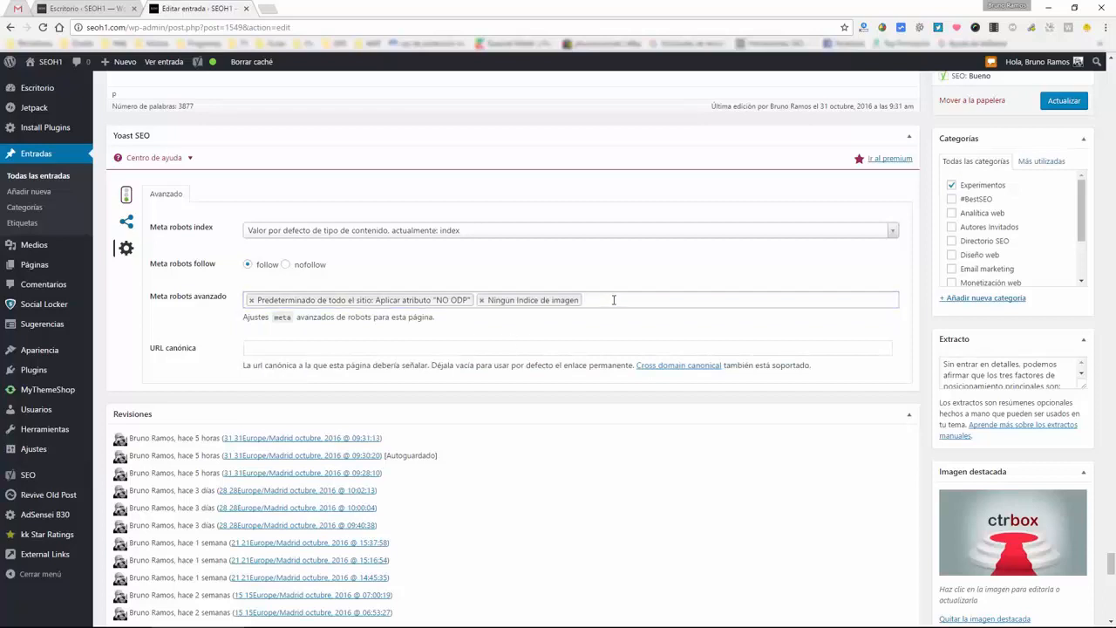
left_click(541, 302)
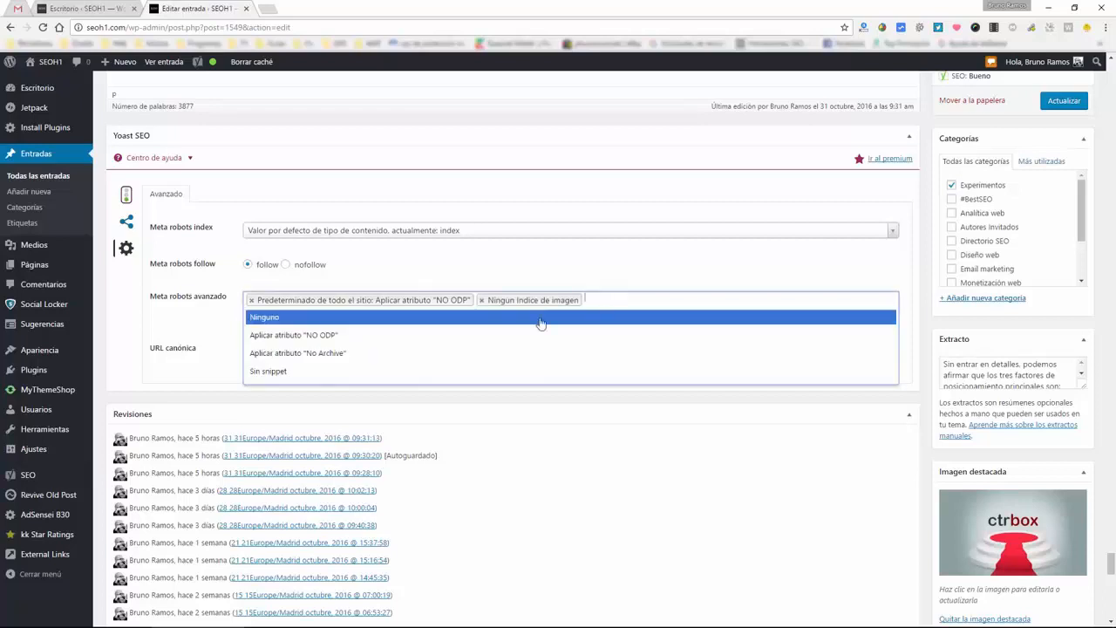
left_click(375, 353)
left_click(790, 301)
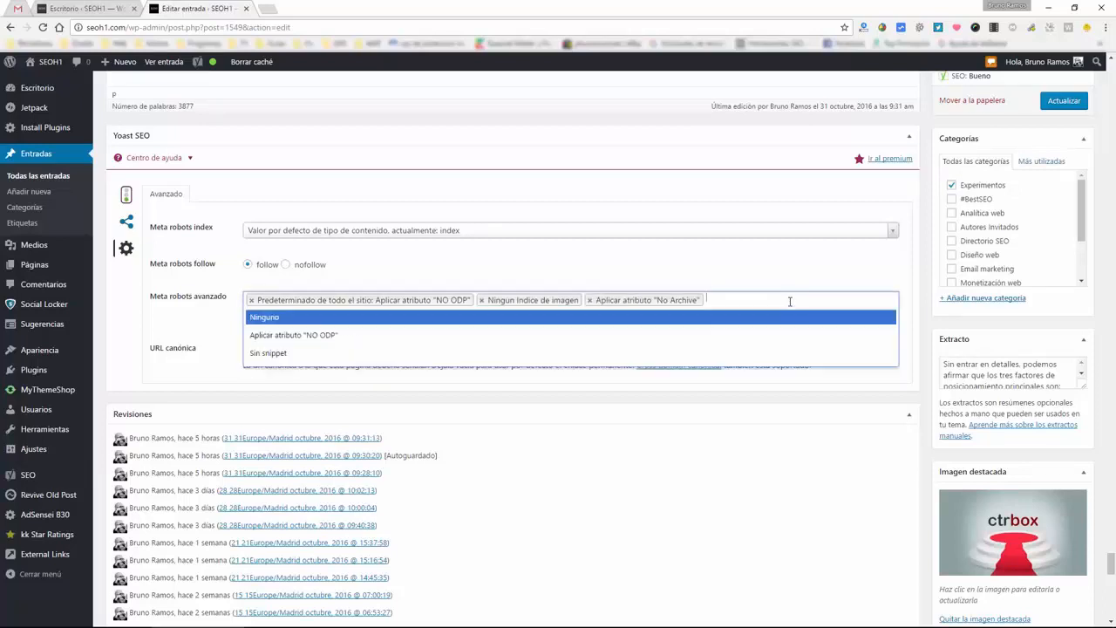
left_click(640, 352)
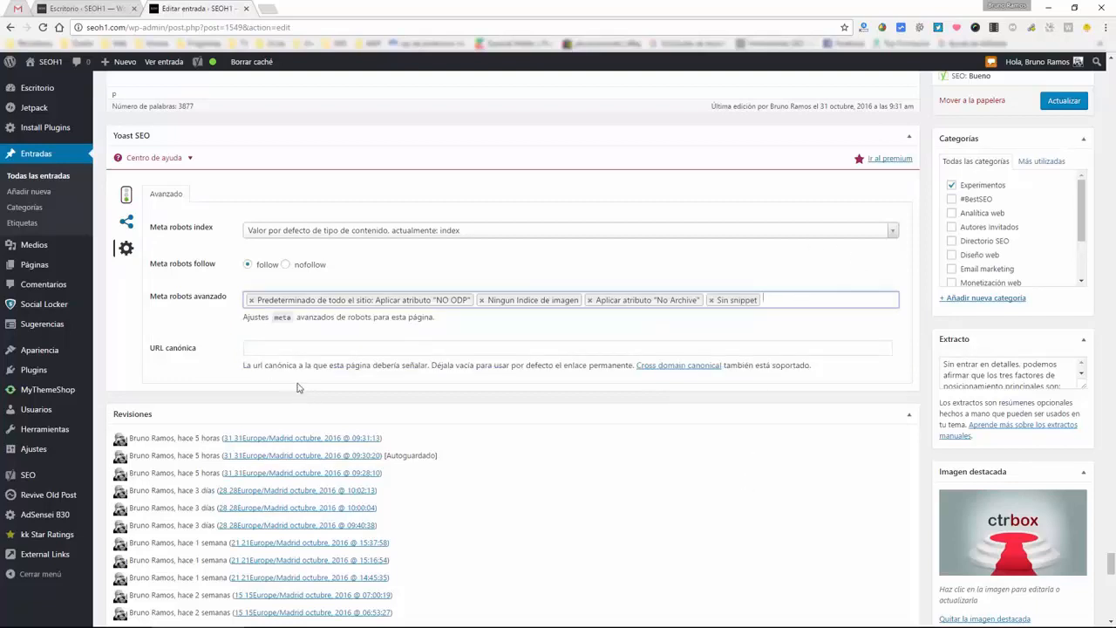
Remove Sin snippet, Aplicar atributo "No Archive" and Ningun Indice de imagen from the post's Meta robots avanzado settings.
left_click(710, 300)
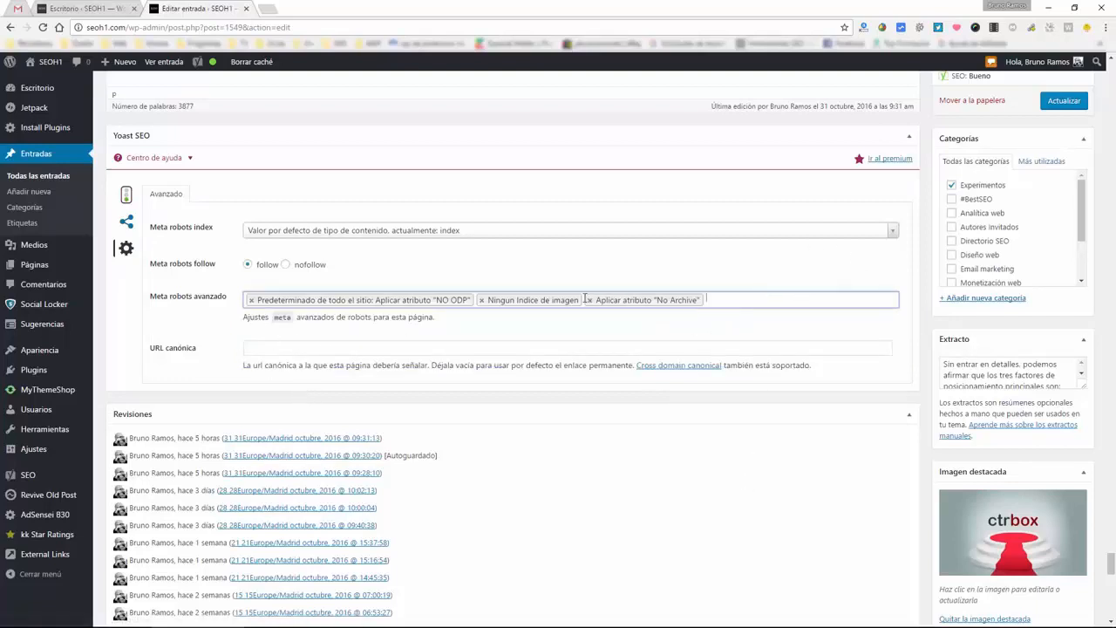
left_click(589, 300)
left_click(481, 300)
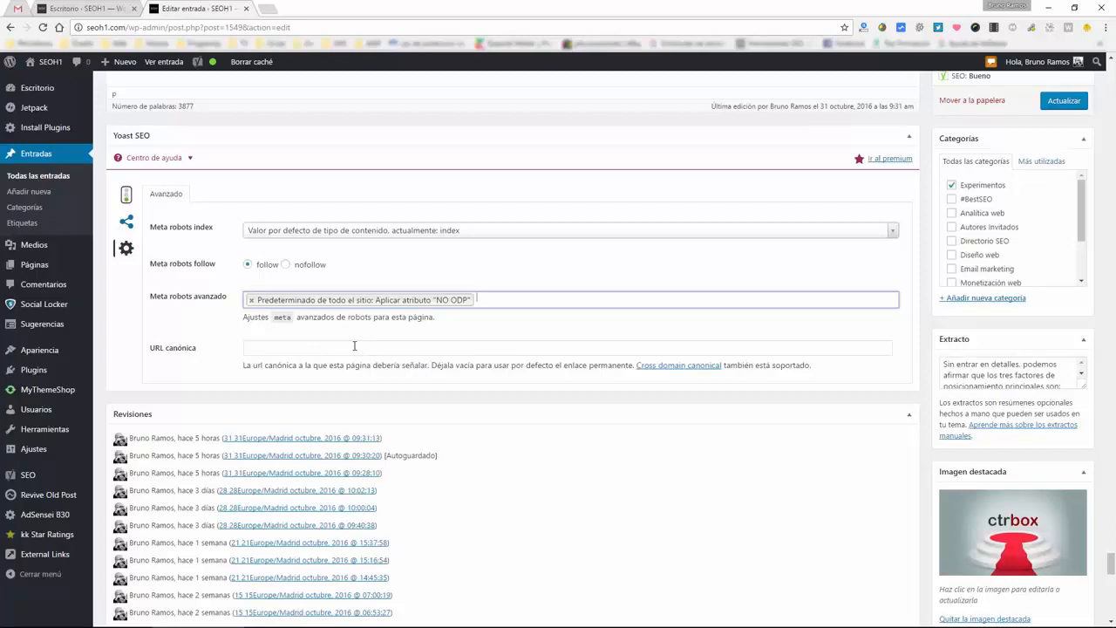
left_click(319, 191)
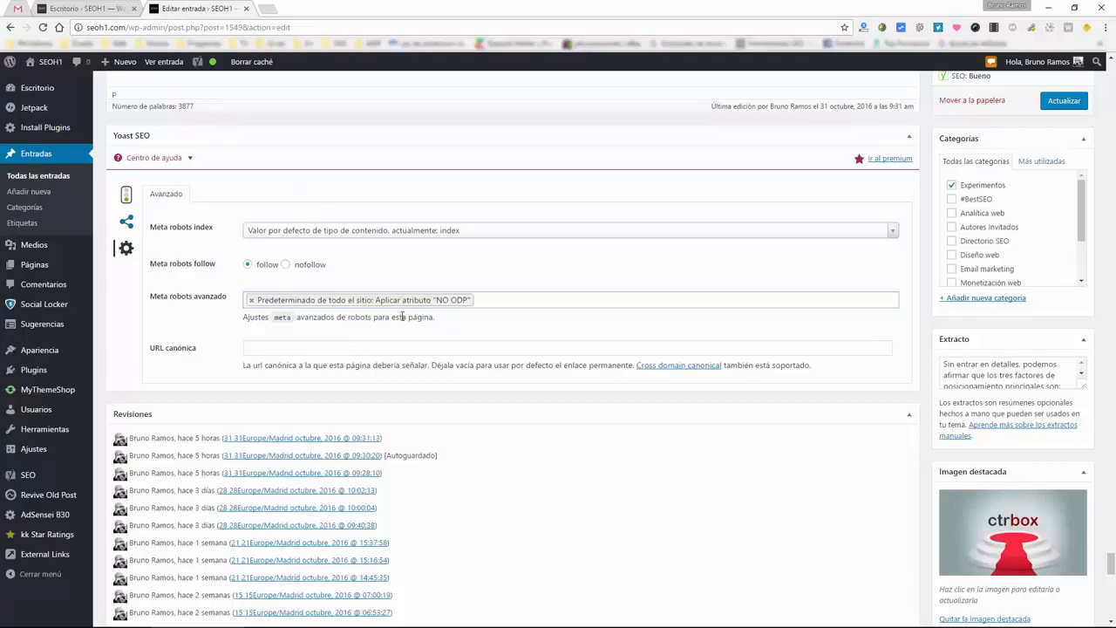
Examine the post's URL canónica field and its Meta robots follow options in the Yoast SEO advanced settings.
left_click(365, 347)
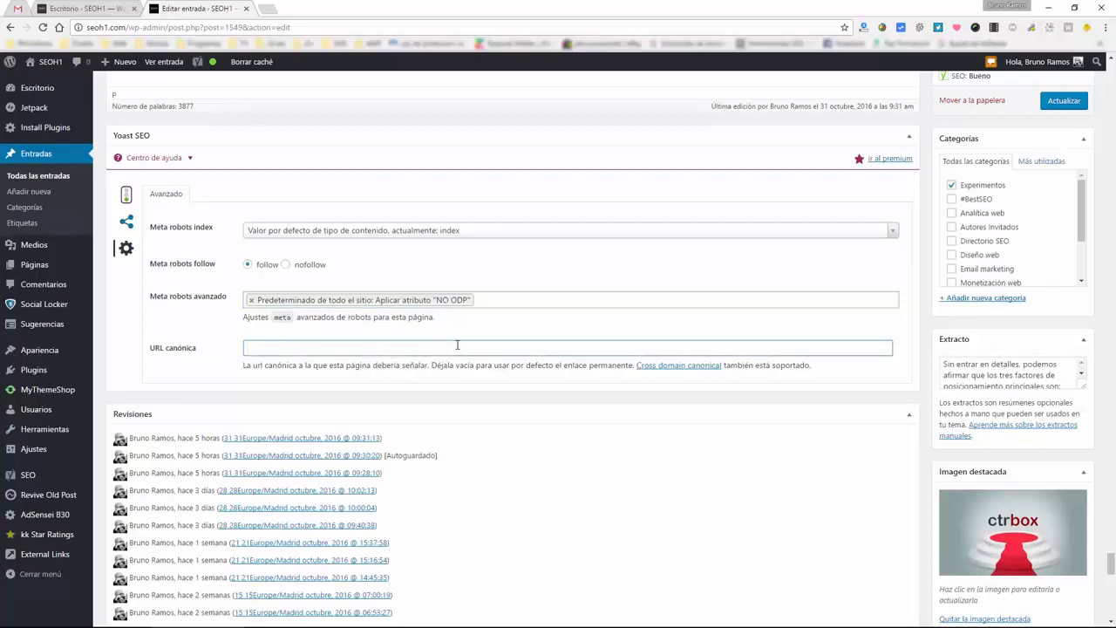
left_click(125, 327)
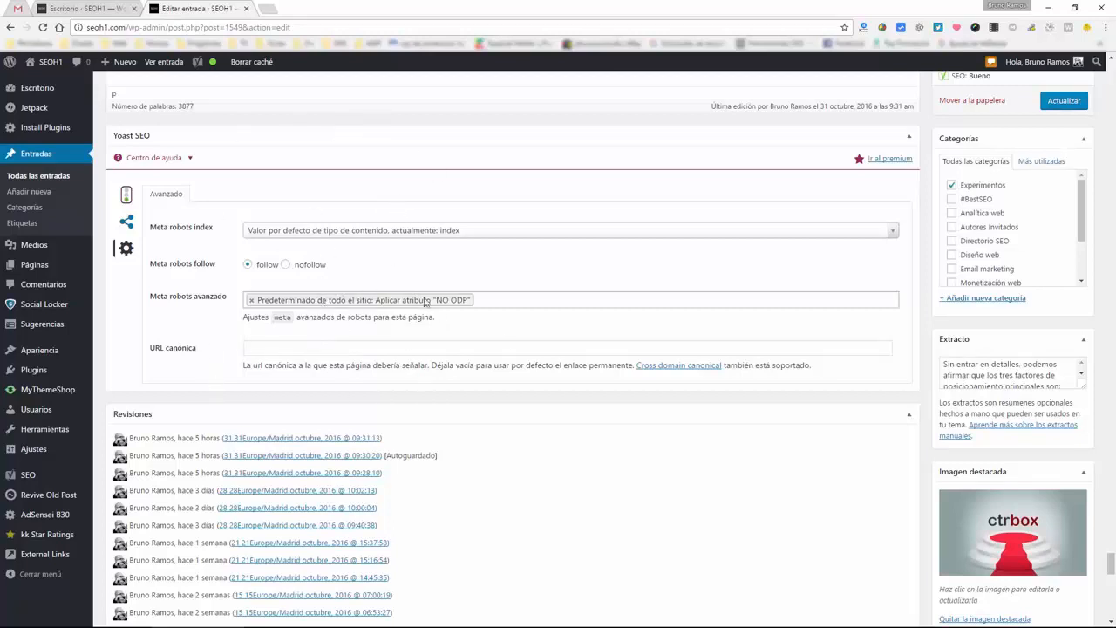
left_click(261, 349)
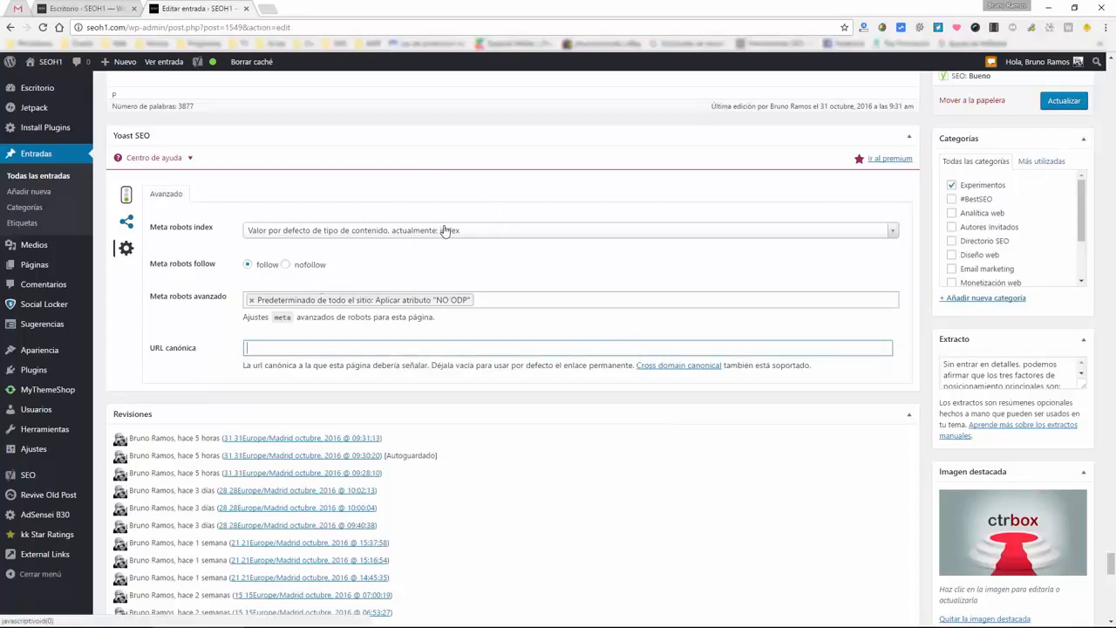
left_click(288, 273)
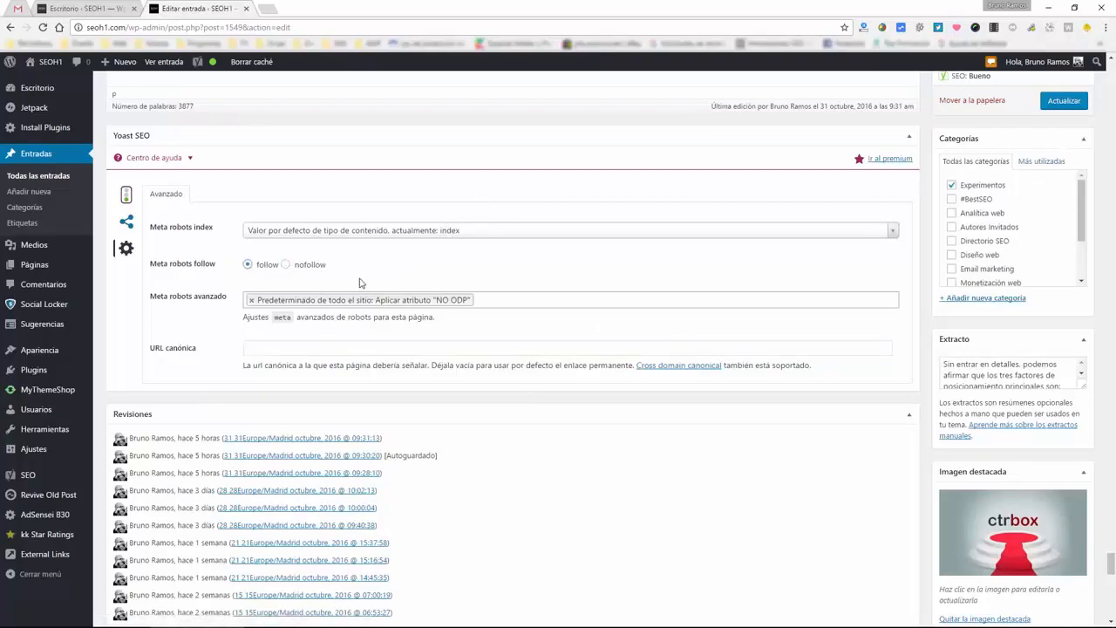
Highlight the linked text "te decides a probarla" in the post's closing paragraph, and clear the selection.
scroll(452, 279, "up", 2)
mouse_move(101, 296)
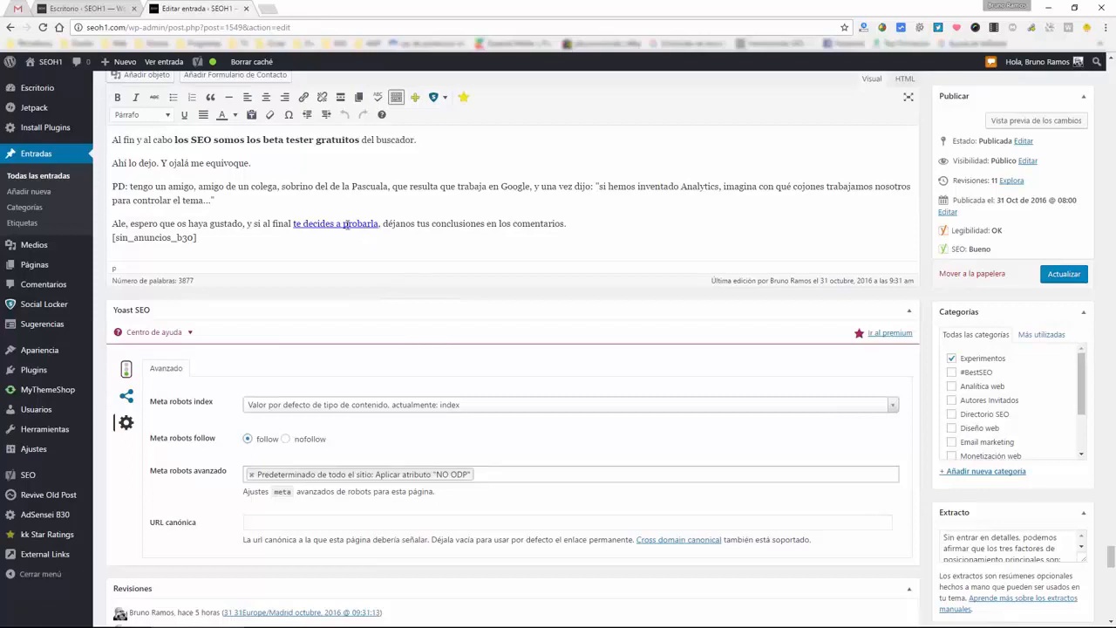
left_click_drag(286, 224, 426, 225)
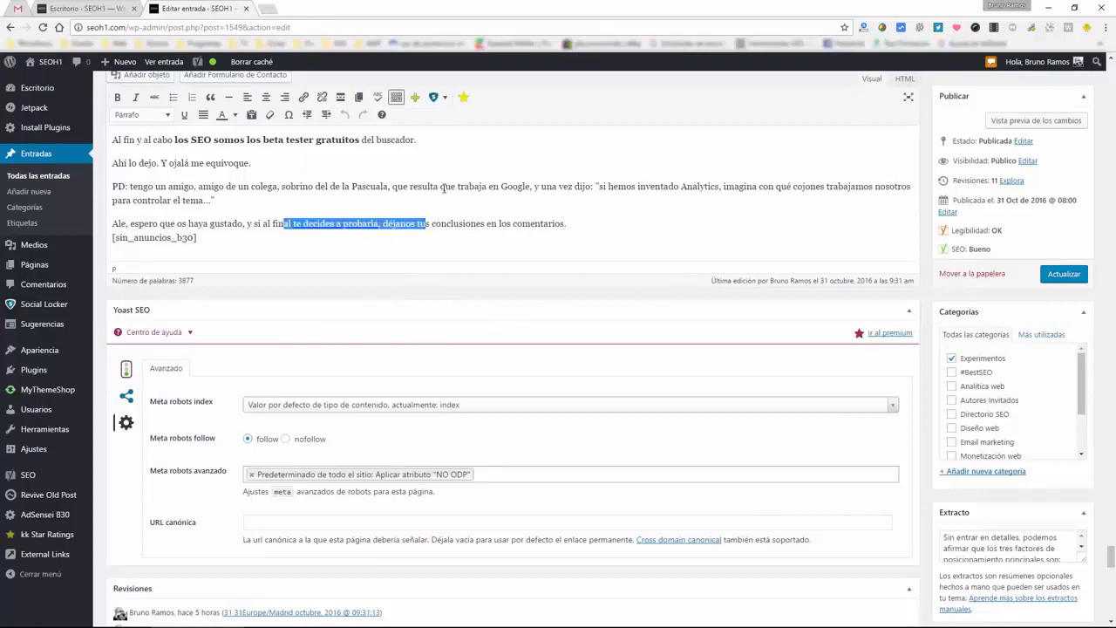
left_click(445, 190)
scroll(430, 300, "down", 2)
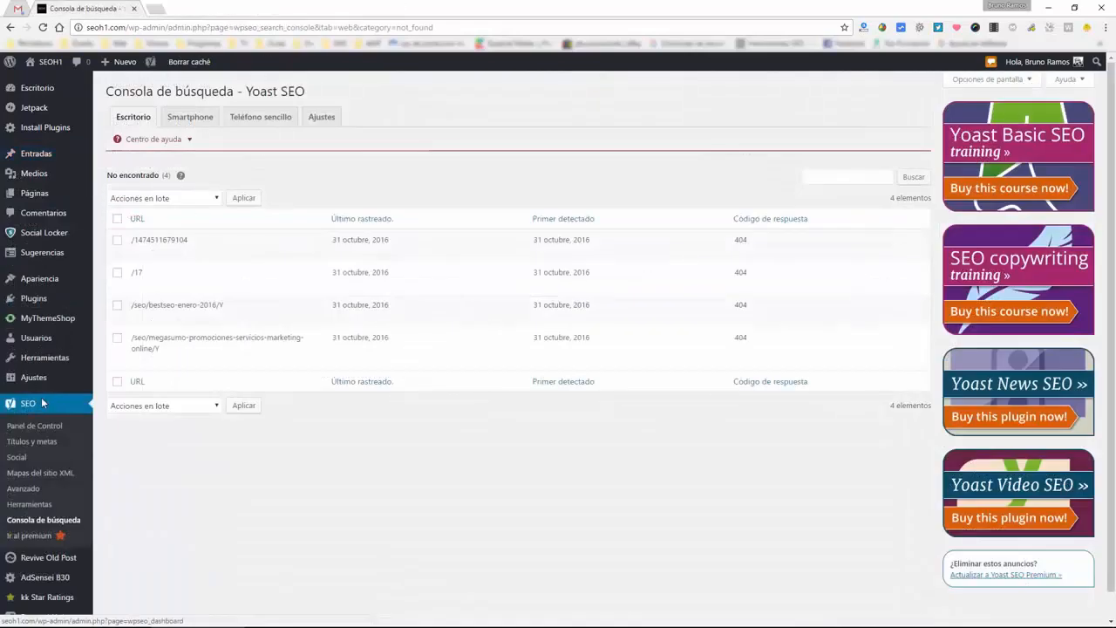
Open the main Yoast SEO settings page from Consola de búsqueda.
left_click(44, 404)
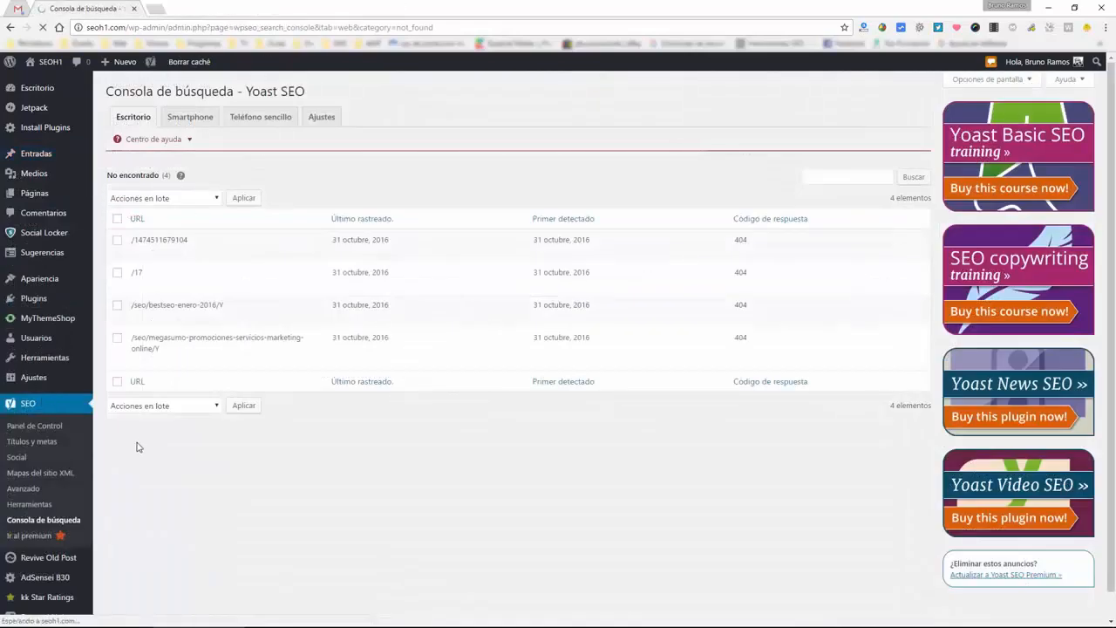